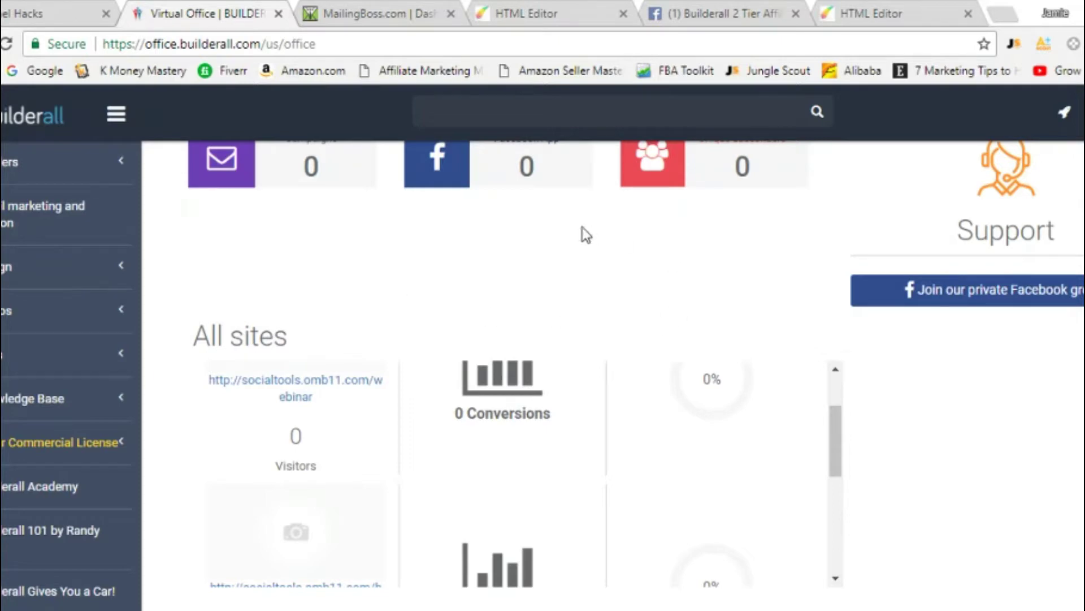
# Switch to the webinar registration page in the HTML editor and review it from the welcome header to the footer.
pyautogui.click(604, 10)
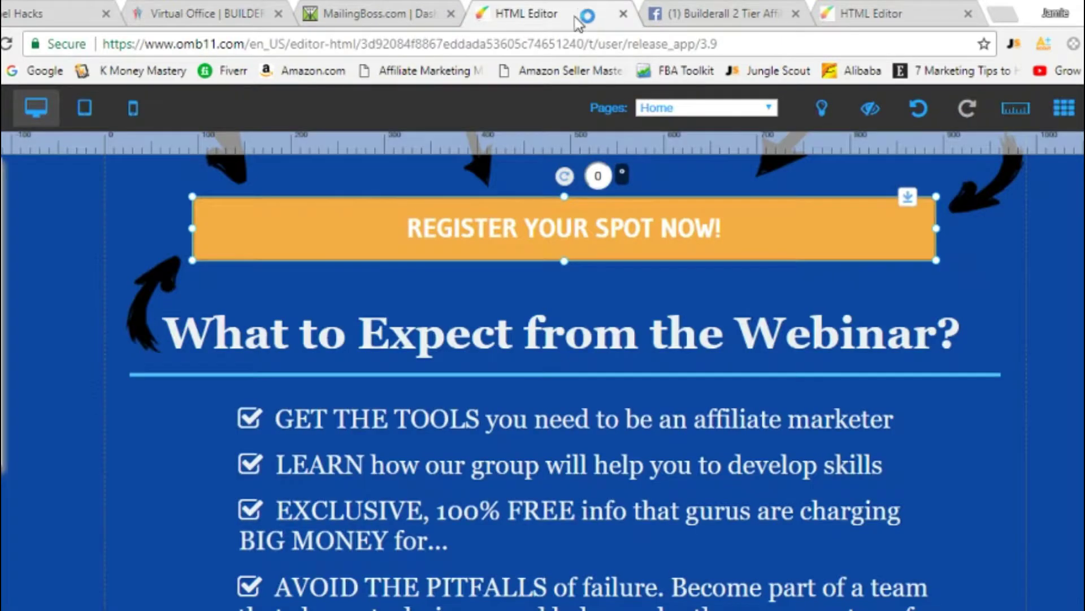
pyautogui.scroll(-5, 582, 323)
pyautogui.scroll(5, 591, 337)
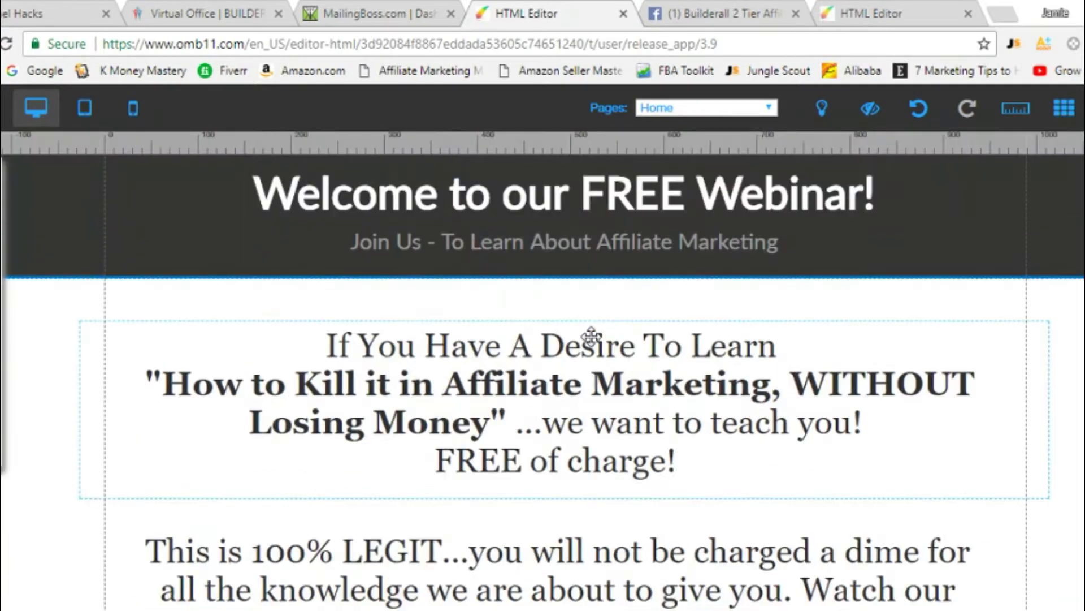
pyautogui.scroll(-12, 591, 336)
pyautogui.scroll(-3, 591, 337)
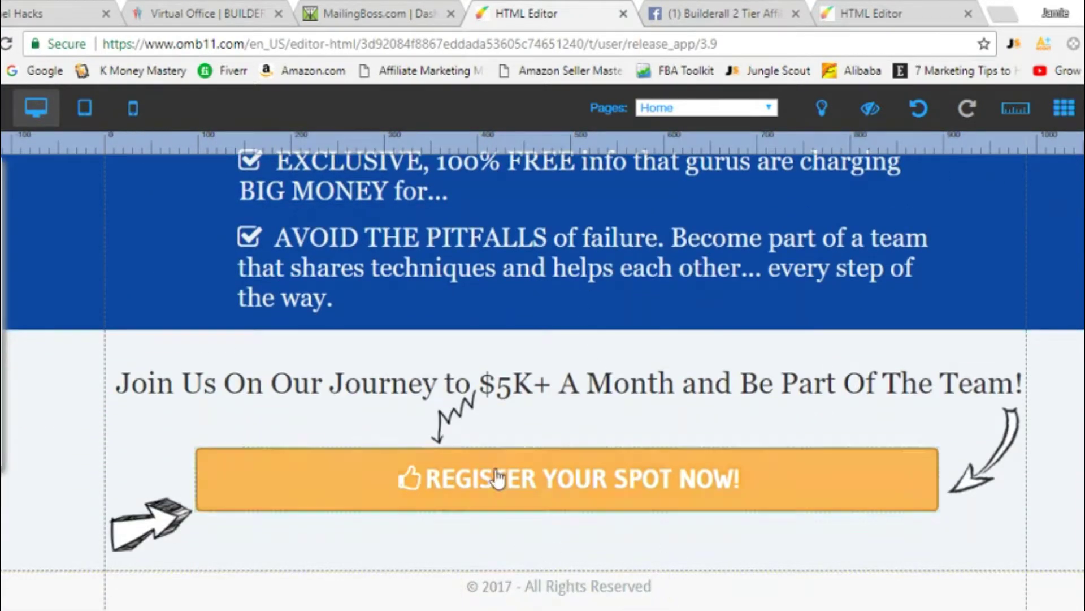
pyautogui.scroll(7, 554, 356)
pyautogui.scroll(8, 554, 353)
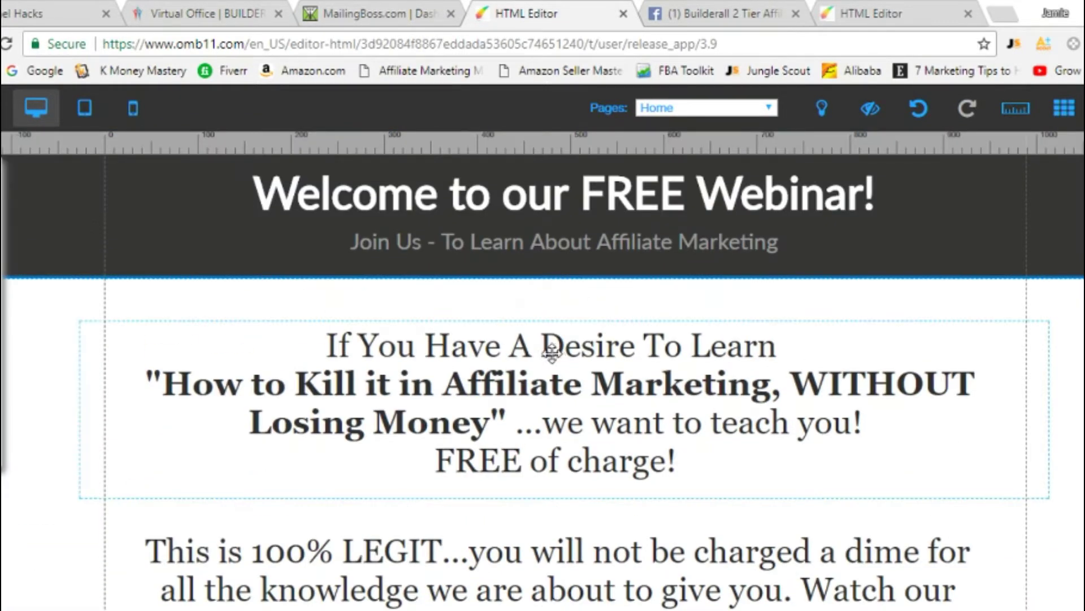
pyautogui.scroll(-8, 551, 352)
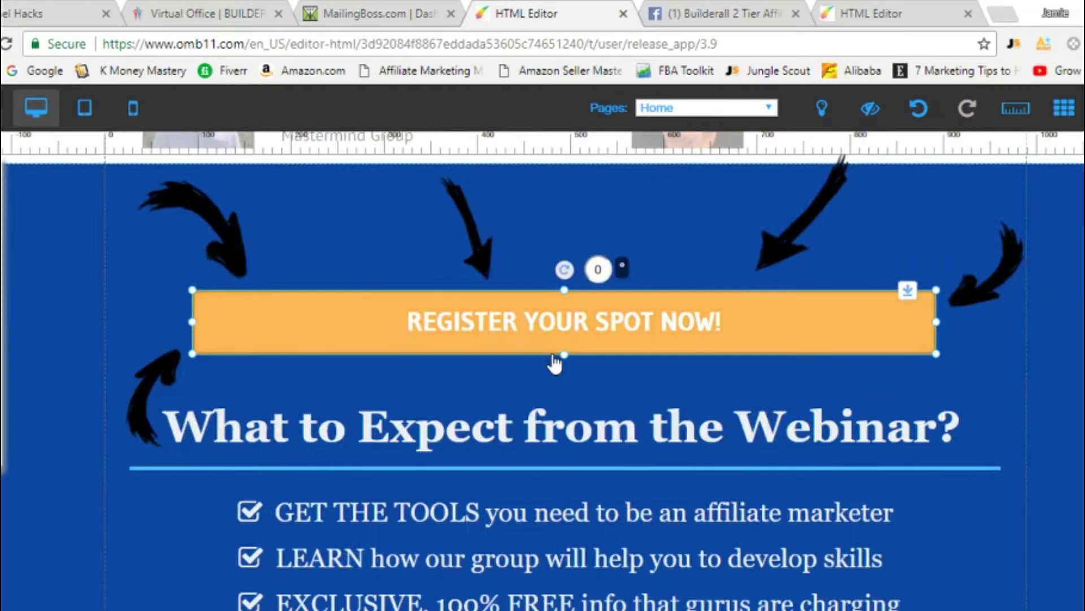
pyautogui.scroll(-8, 554, 361)
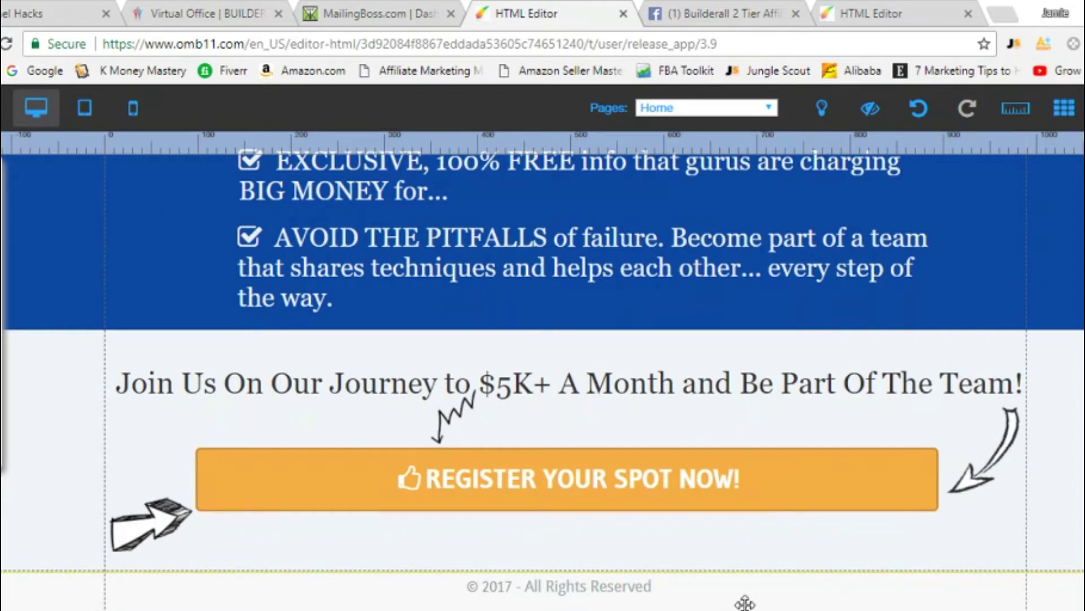
# Move the copyright footer strip down to add more empty space below the lower "REGISTER YOUR SPOT NOW!" button.
pyautogui.moveTo(741, 602)
pyautogui.mouseDown()
pyautogui.moveTo(758, 582)
pyautogui.moveTo(745, 610)
pyautogui.moveTo(744, 594)
pyautogui.mouseUp()
pyautogui.moveTo(744, 571); pyautogui.dragTo(744, 600)
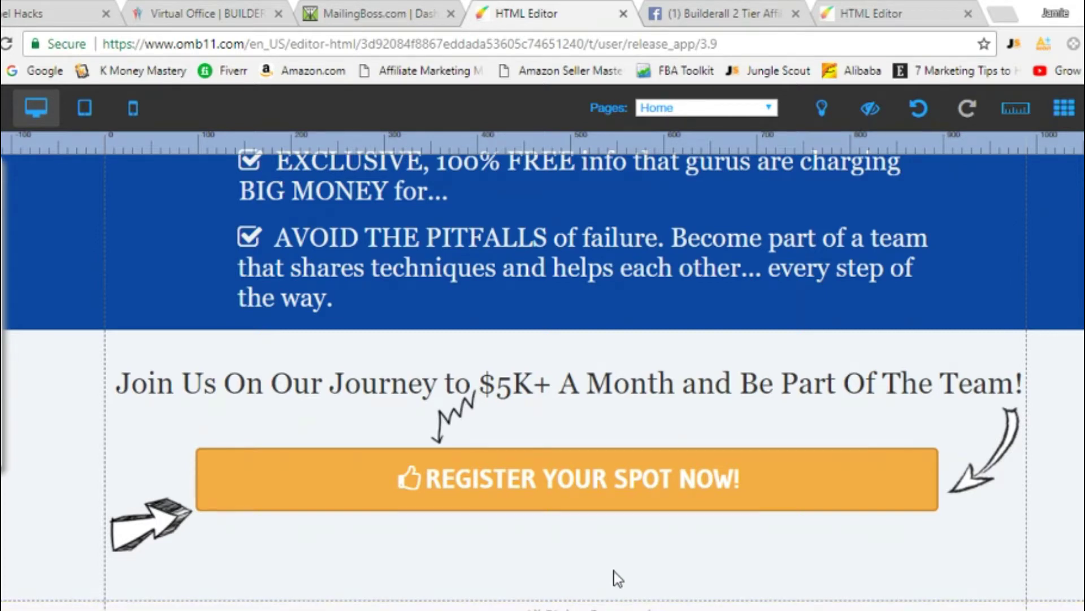
pyautogui.scroll(-1, 729, 588)
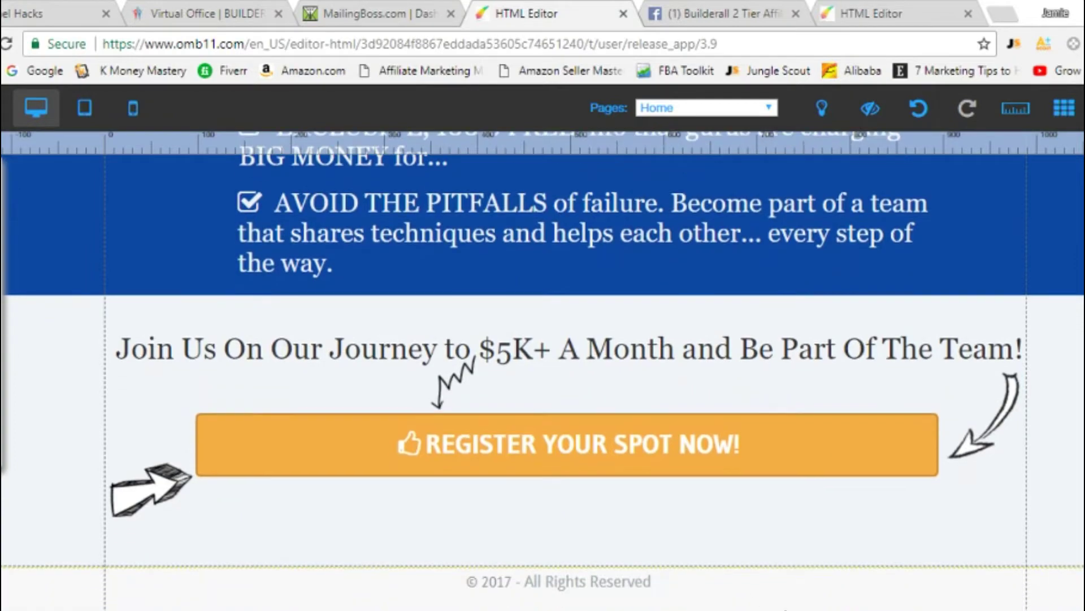
pyautogui.moveTo(730, 589); pyautogui.dragTo(718, 530)
pyautogui.scroll(-2, 721, 589)
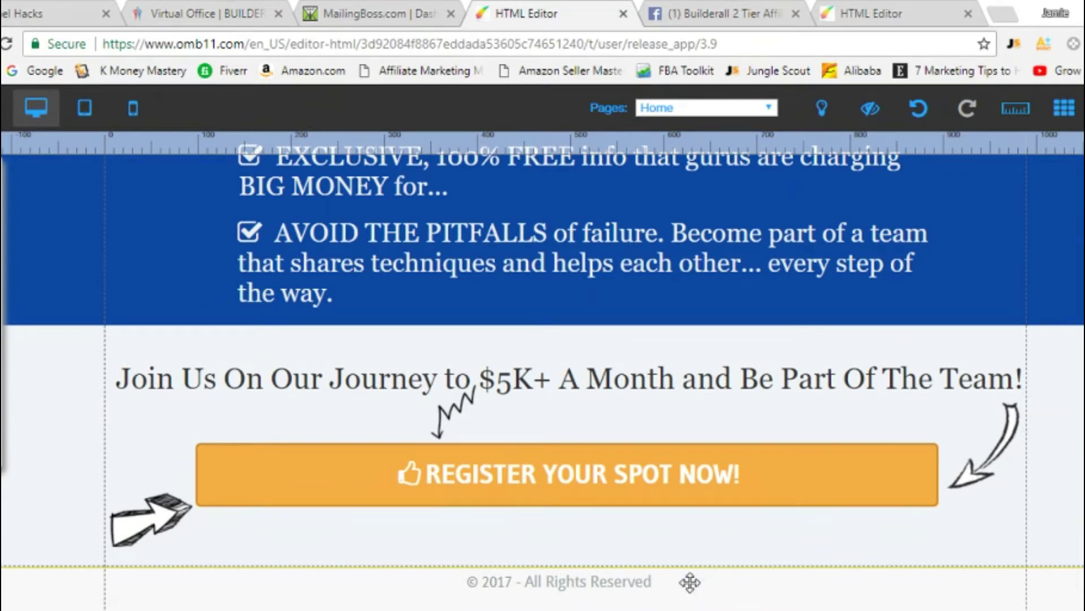
pyautogui.moveTo(690, 582); pyautogui.dragTo(688, 610)
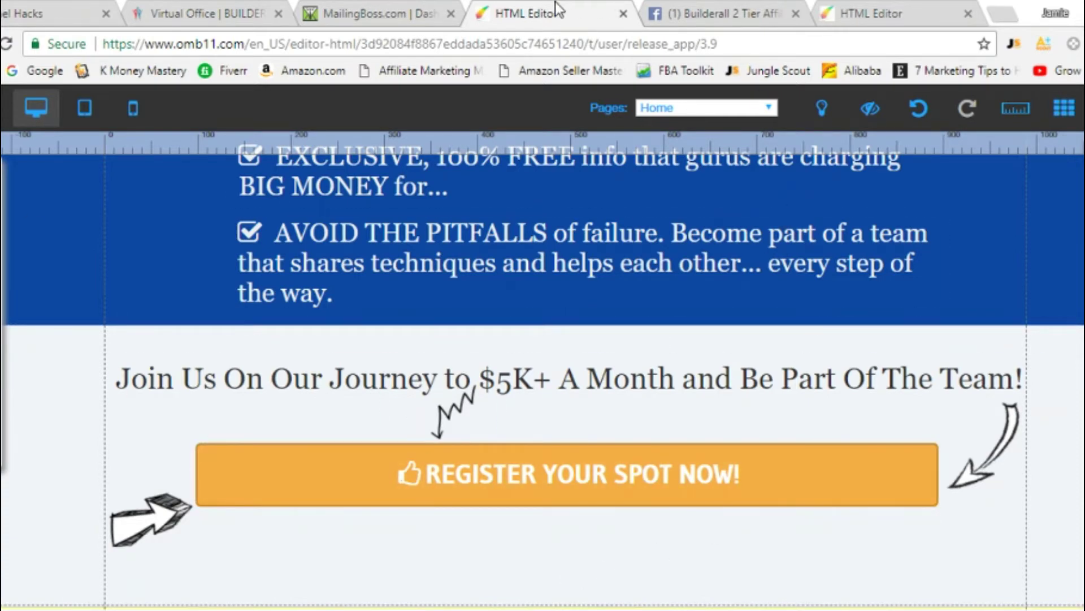
# Examine the registration page's headline, presenters, register buttons and "What to Expect from the Webinar?" section.
pyautogui.scroll(10, 695, 407)
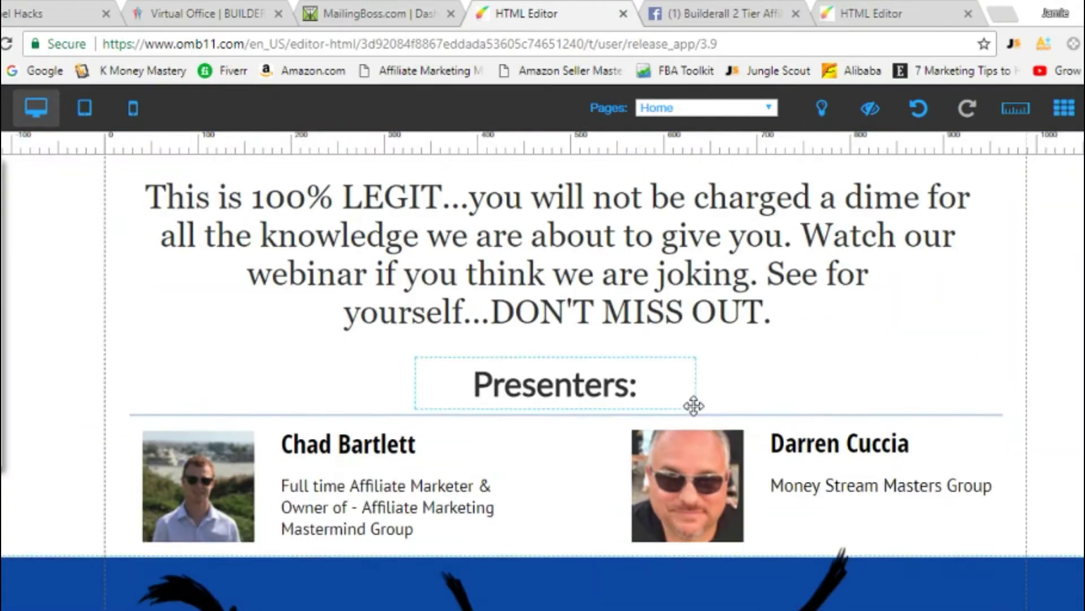
pyautogui.scroll(6, 694, 405)
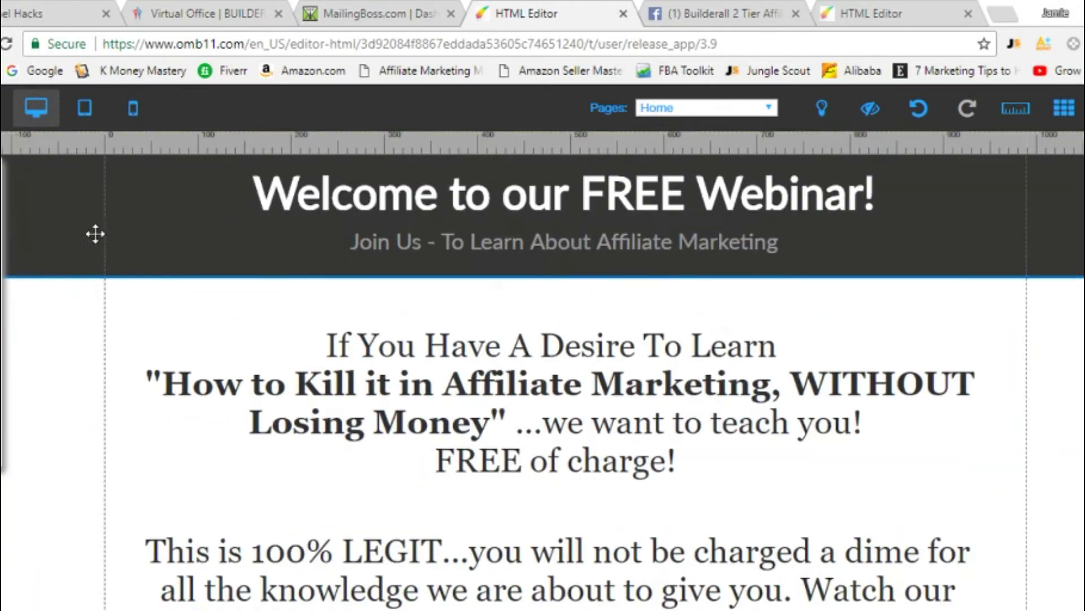
pyautogui.scroll(-2, 471, 226)
pyautogui.scroll(-18, 471, 226)
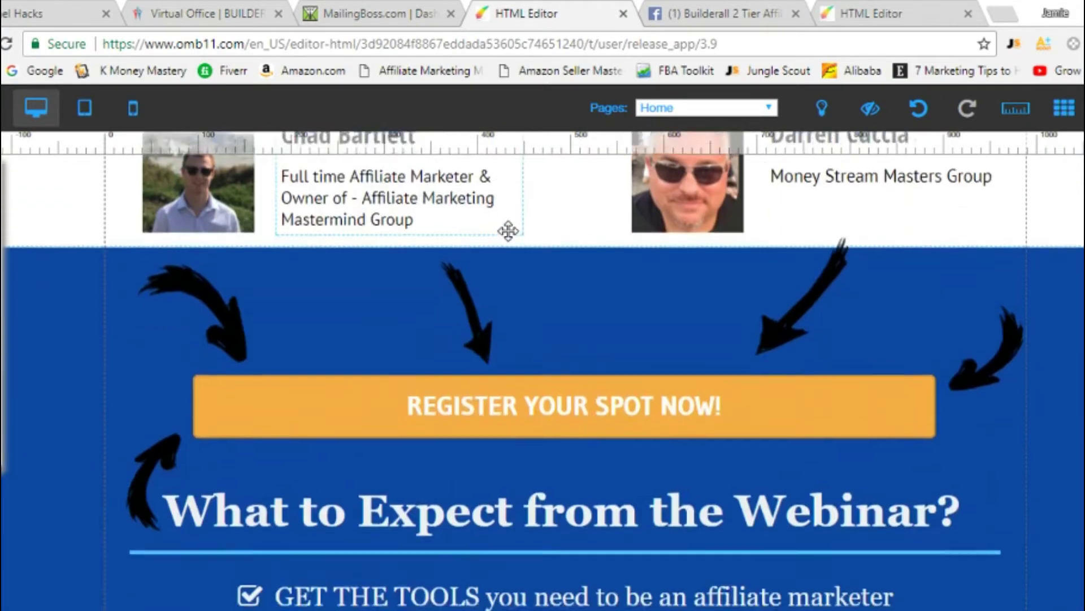
pyautogui.scroll(17, 505, 239)
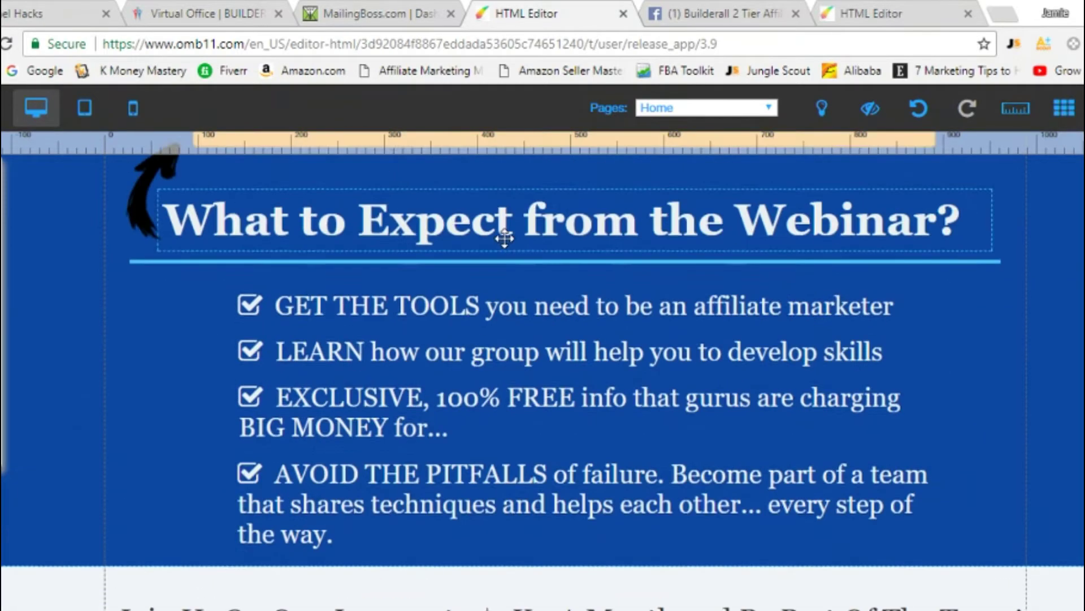
pyautogui.scroll(2, 512, 288)
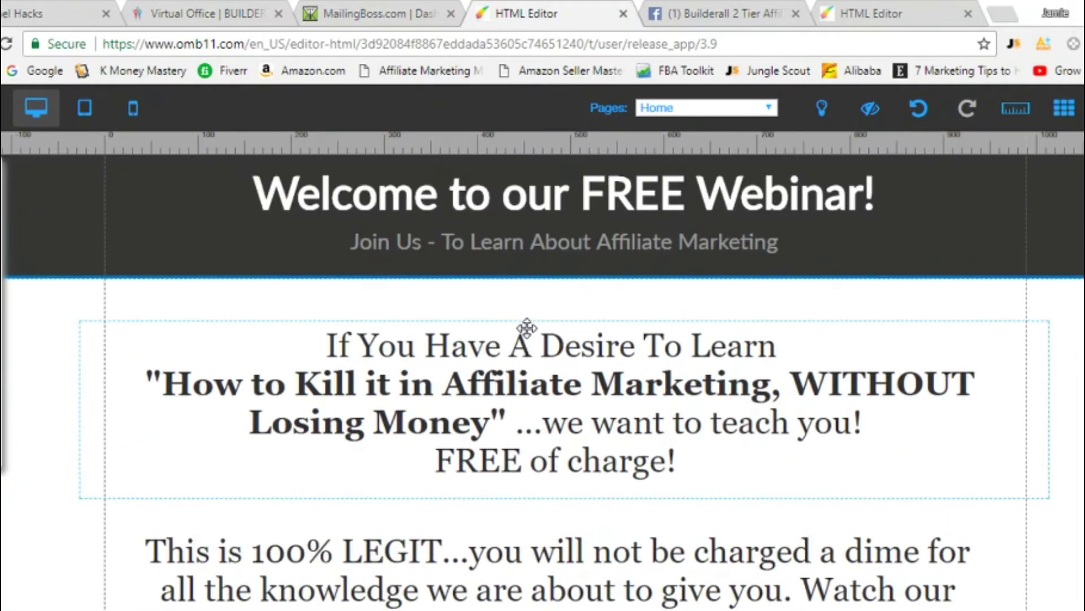
pyautogui.scroll(-12, 554, 316)
pyautogui.scroll(-8, 582, 281)
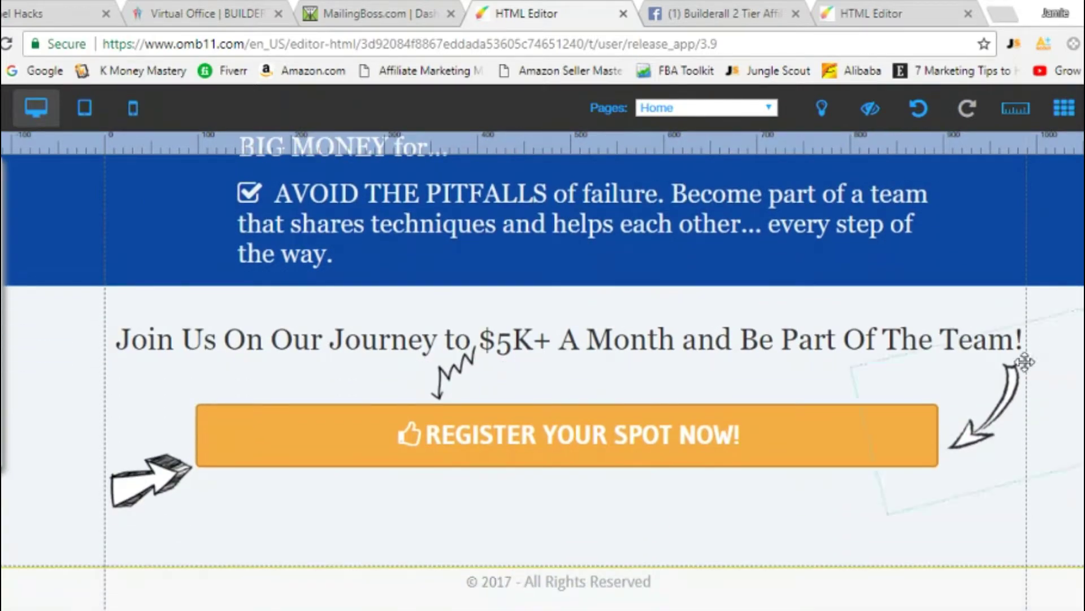
pyautogui.scroll(18, 543, 368)
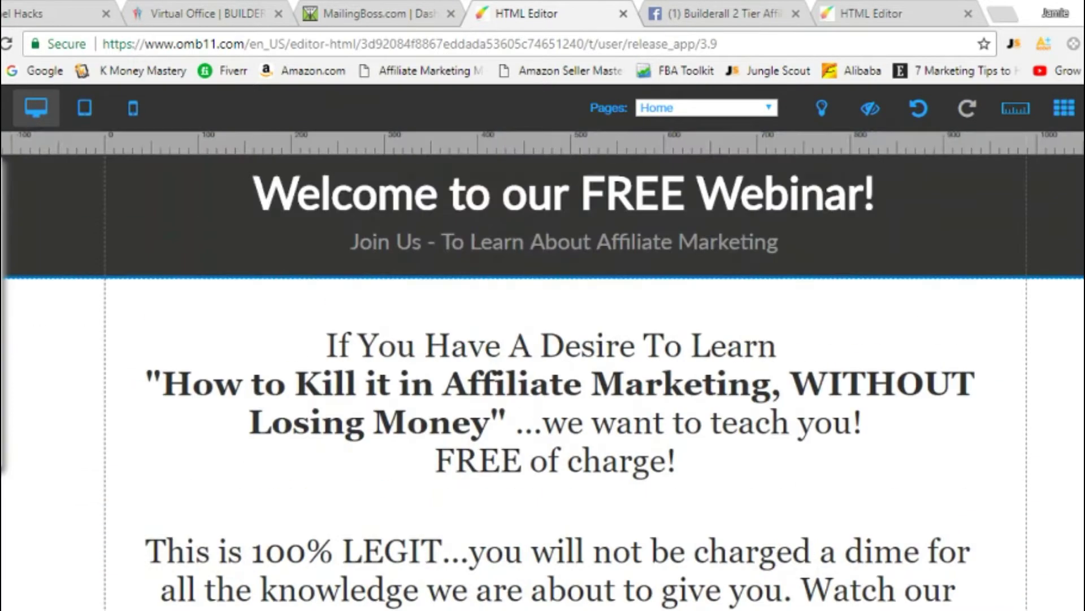
pyautogui.scroll(-15, 543, 367)
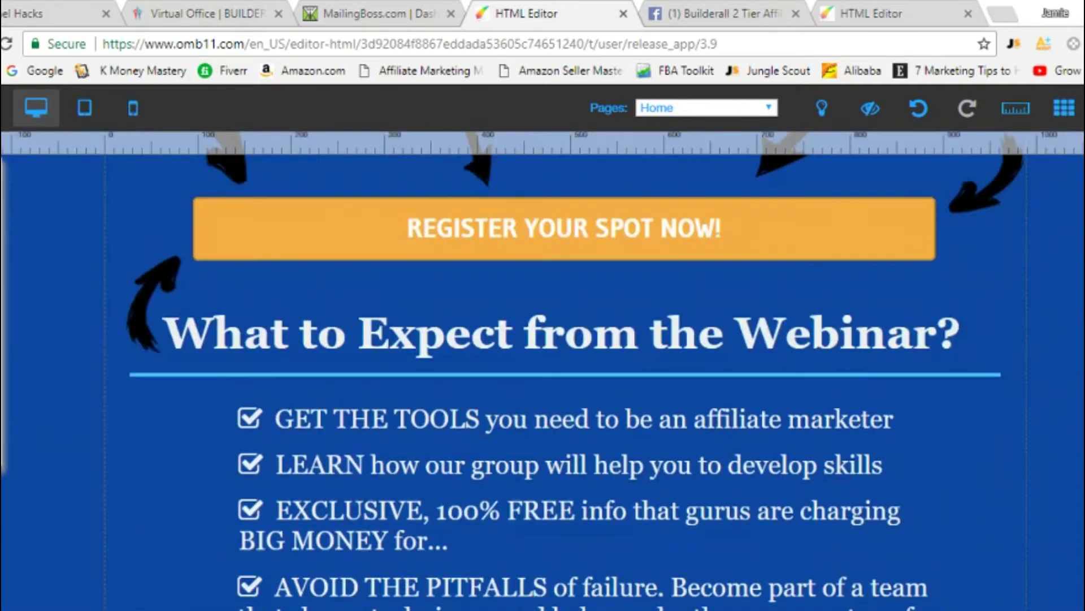
pyautogui.scroll(7, 543, 368)
pyautogui.scroll(6, 543, 367)
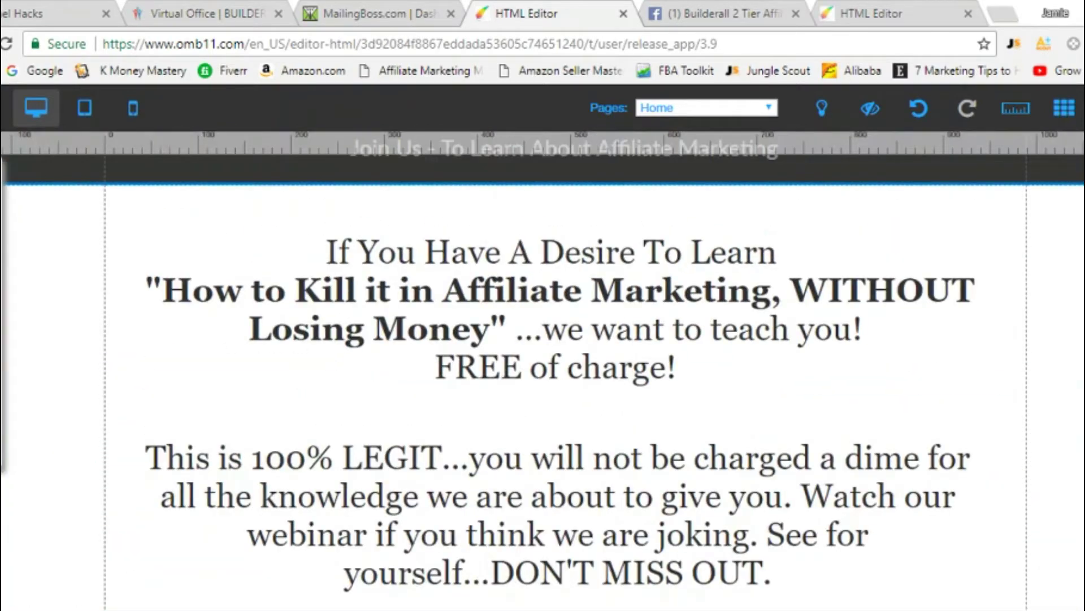
pyautogui.scroll(-12, 543, 367)
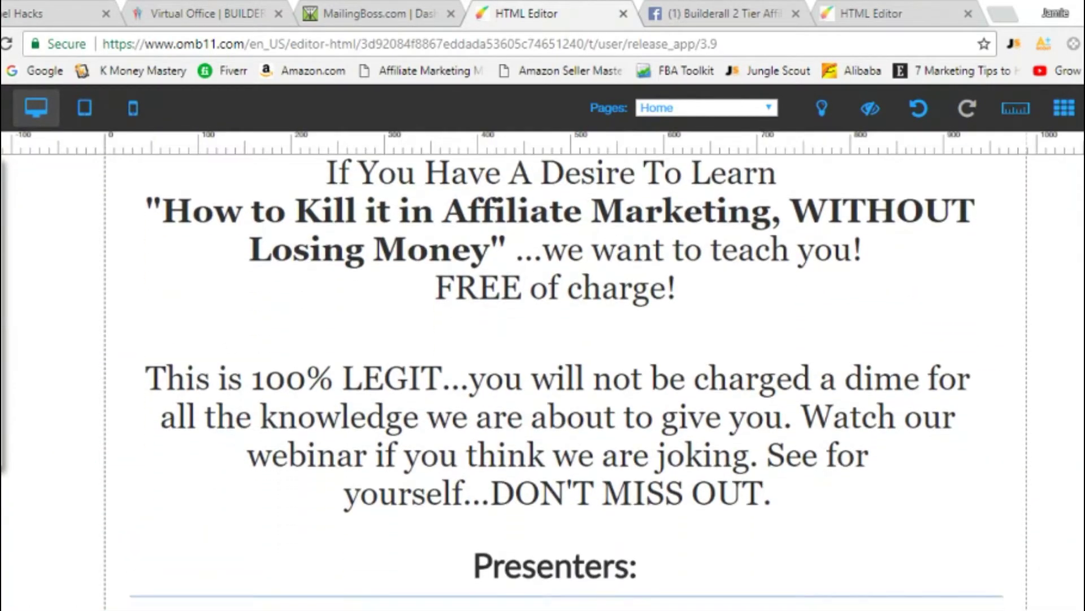
pyautogui.scroll(-2, 543, 368)
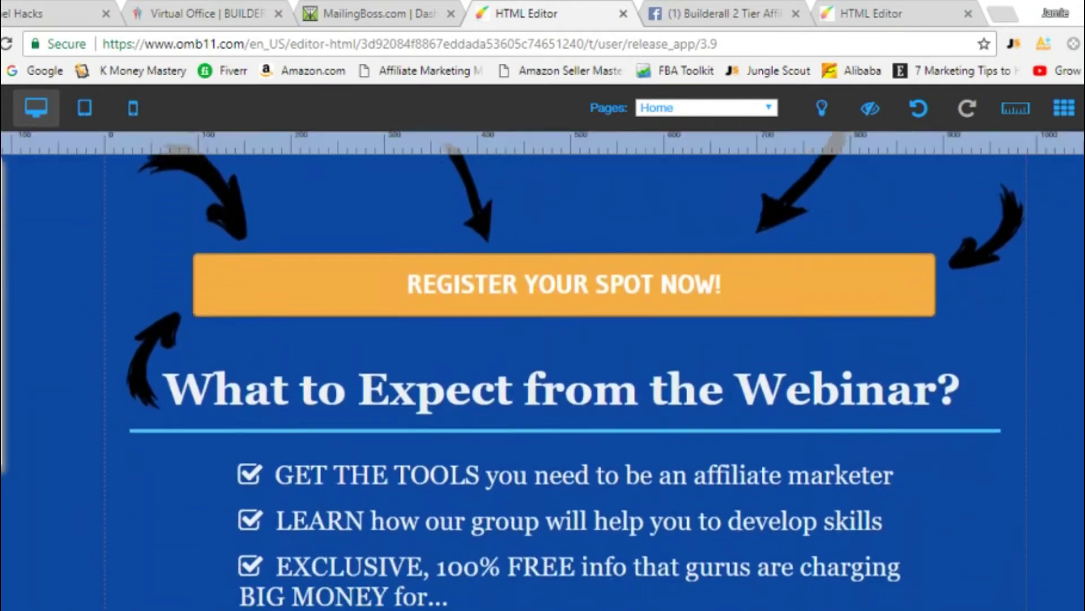
# Open the "WE ARE HERE" webinar page's editor and examine its video, bonuses, testimonials, included tools and sign-up steps.
pyautogui.click(853, 14)
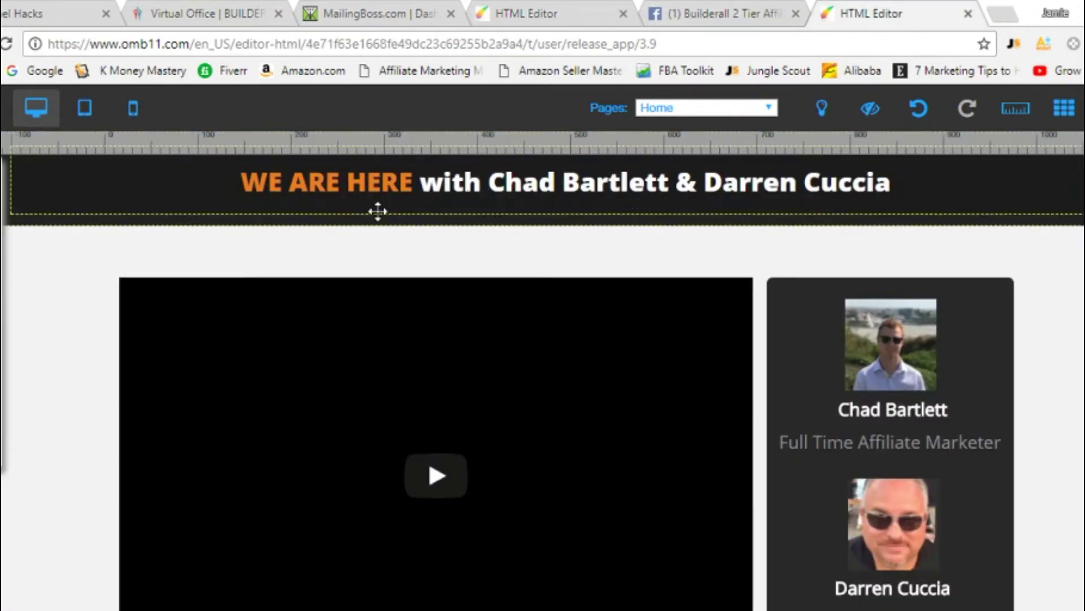
pyautogui.scroll(-1, 543, 384)
pyautogui.scroll(-4, 542, 385)
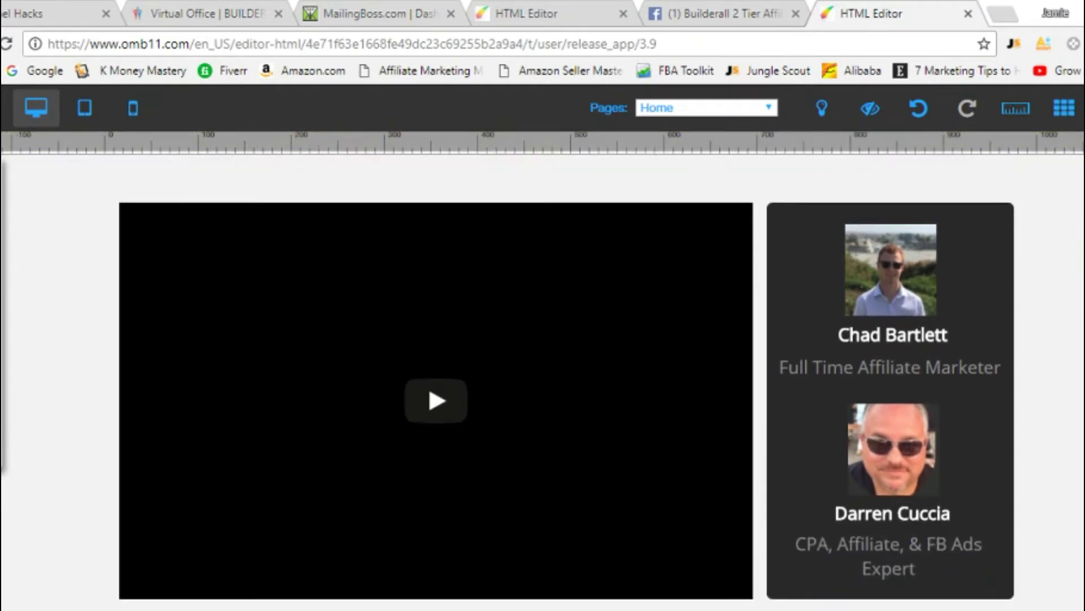
pyautogui.scroll(-6, 543, 384)
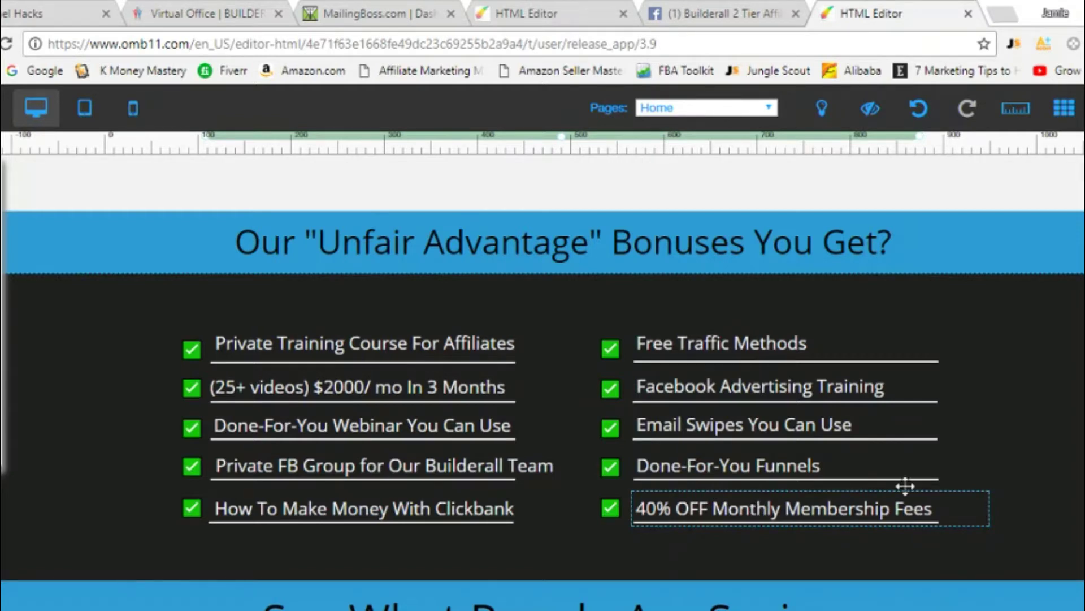
pyautogui.scroll(-3, 542, 370)
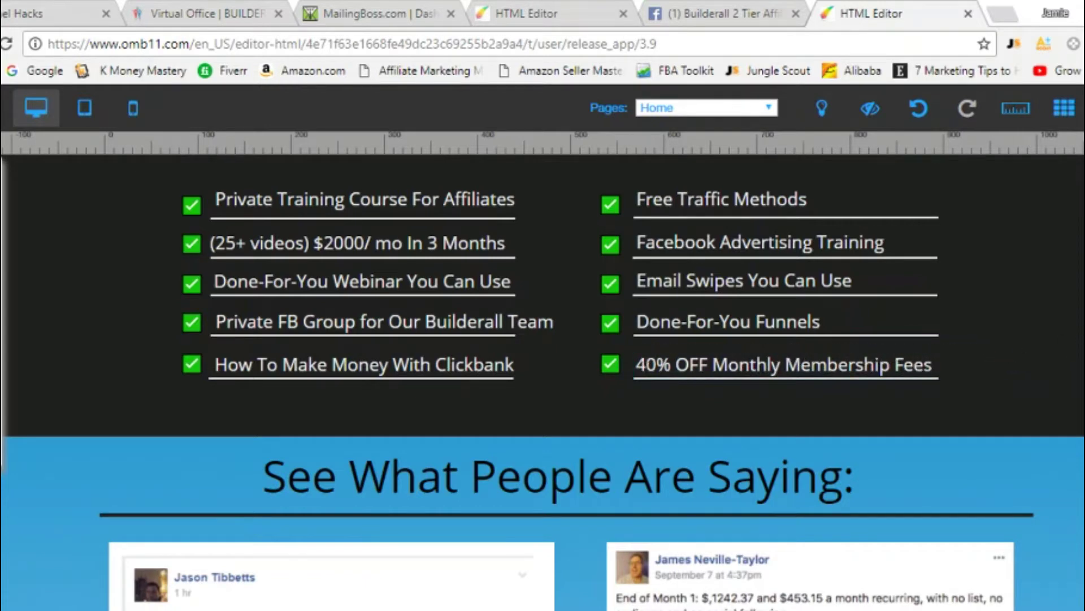
pyautogui.scroll(-3, 543, 370)
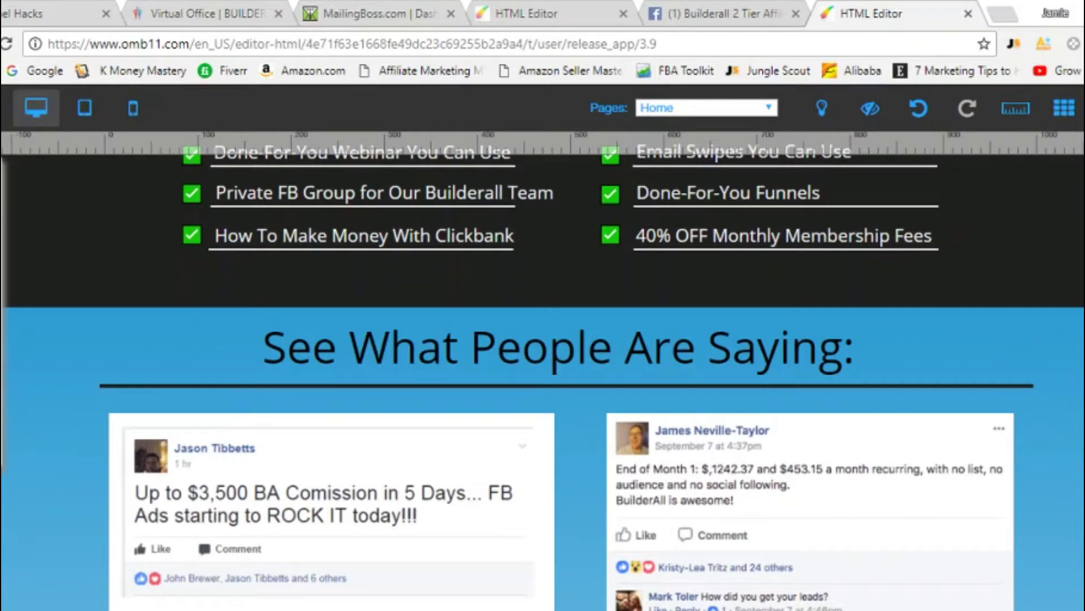
pyautogui.scroll(-15, 542, 370)
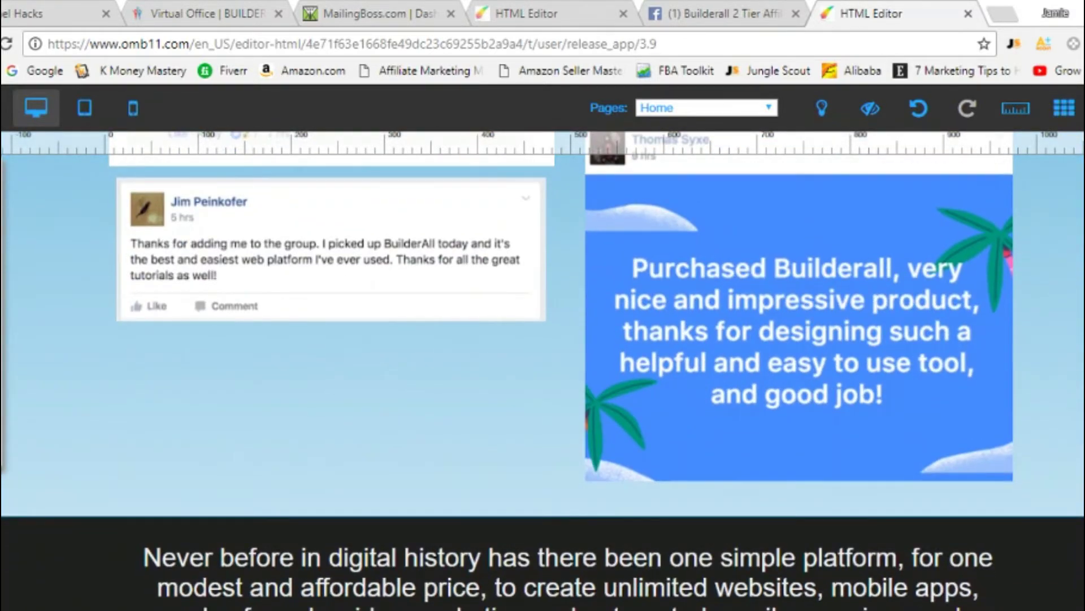
pyautogui.scroll(-5, 543, 371)
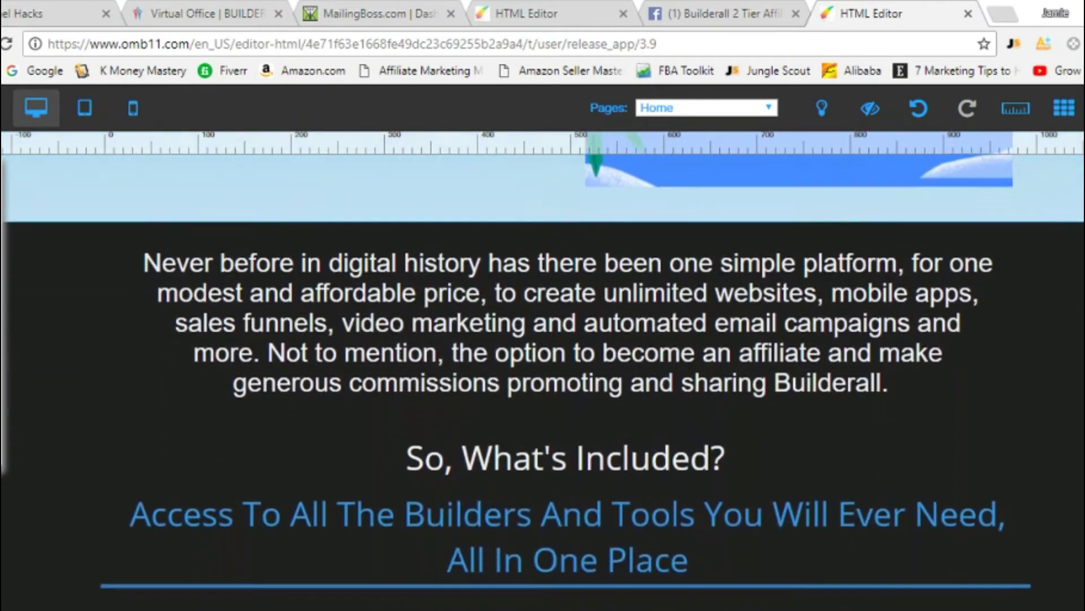
pyautogui.scroll(-2, 543, 370)
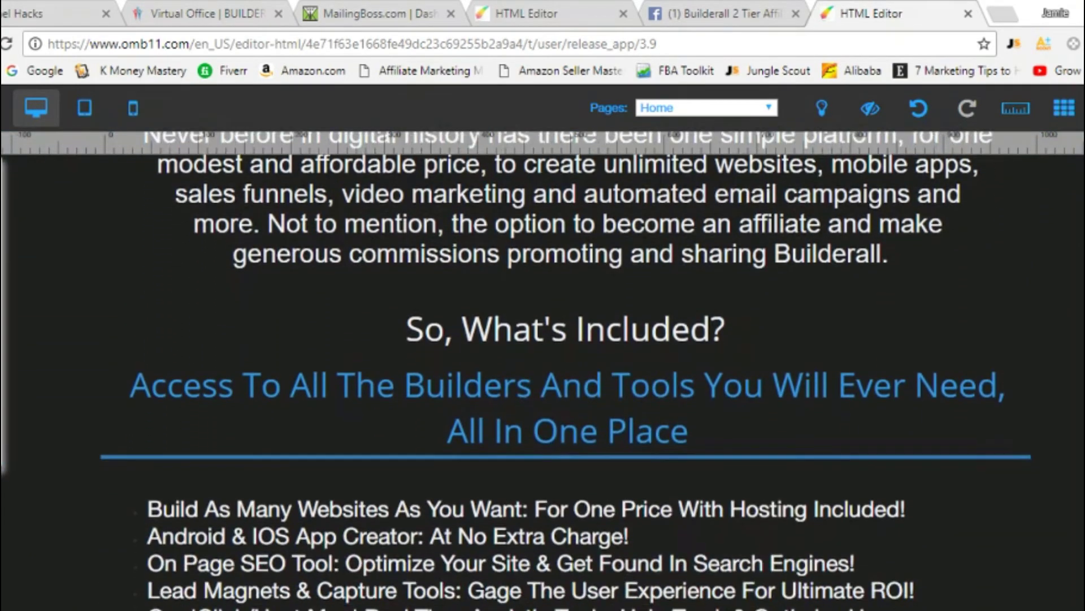
pyautogui.scroll(-5, 543, 370)
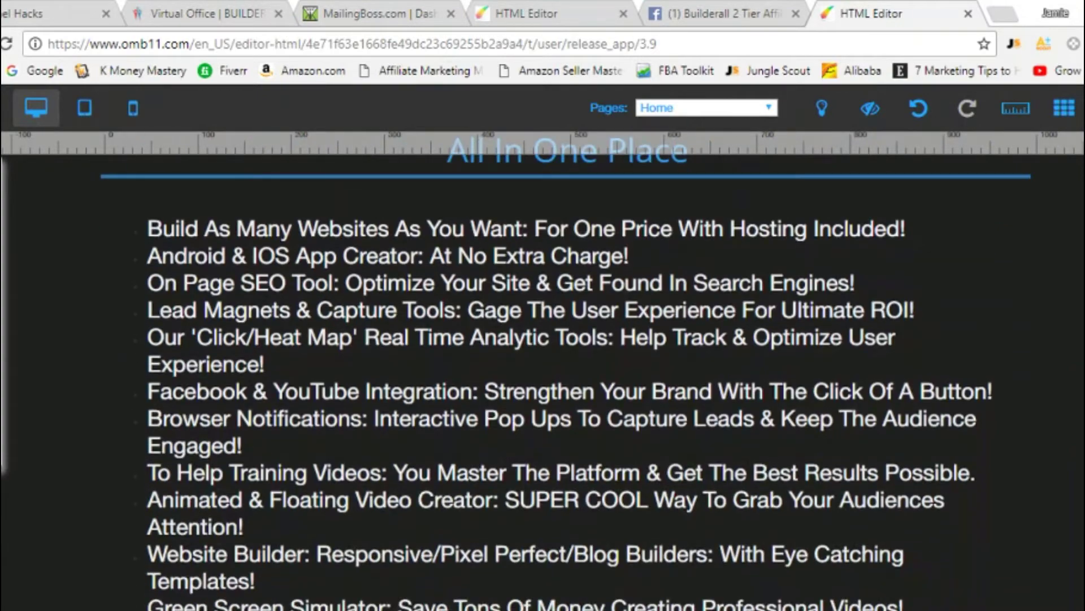
pyautogui.scroll(-9, 543, 371)
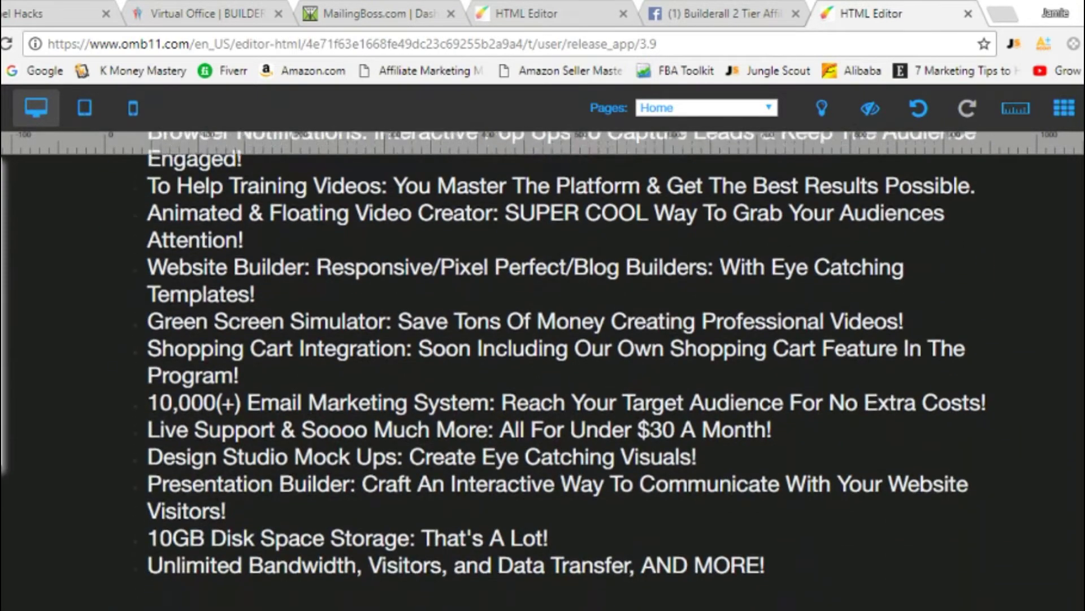
pyautogui.scroll(-10, 543, 370)
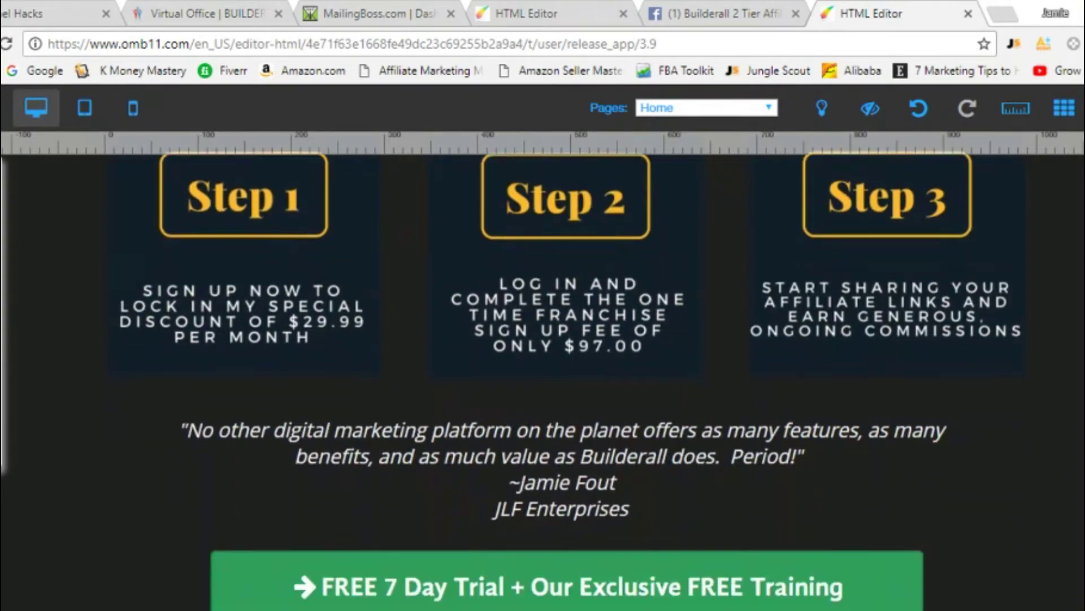
# Extend the dark bottom section downward, adding empty space below the "All Rights Reserved ©2017" line.
pyautogui.scroll(-1, 543, 350)
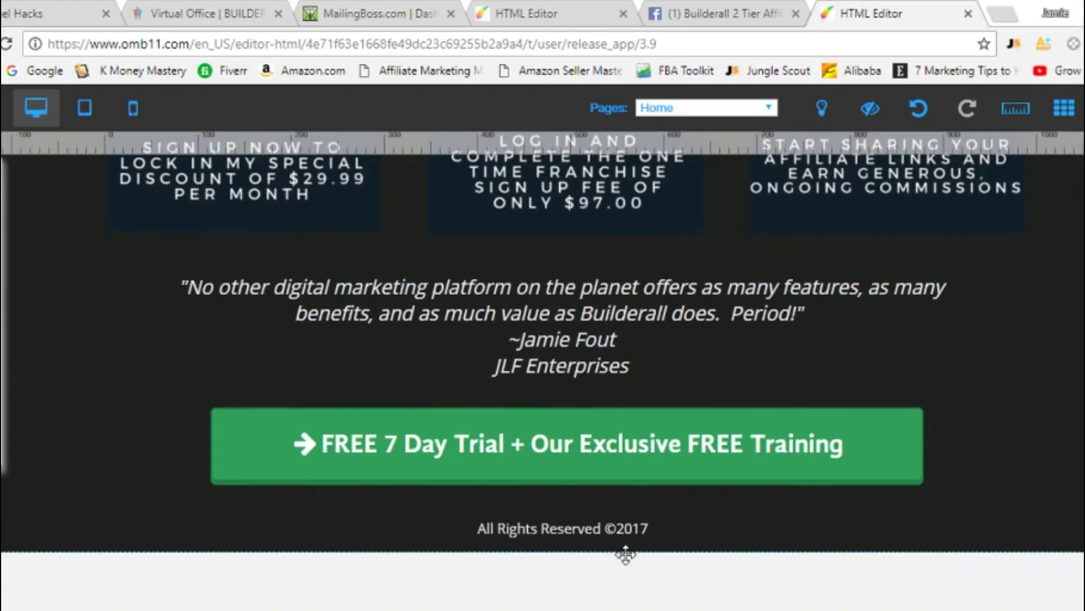
pyautogui.scroll(-2, 628, 549)
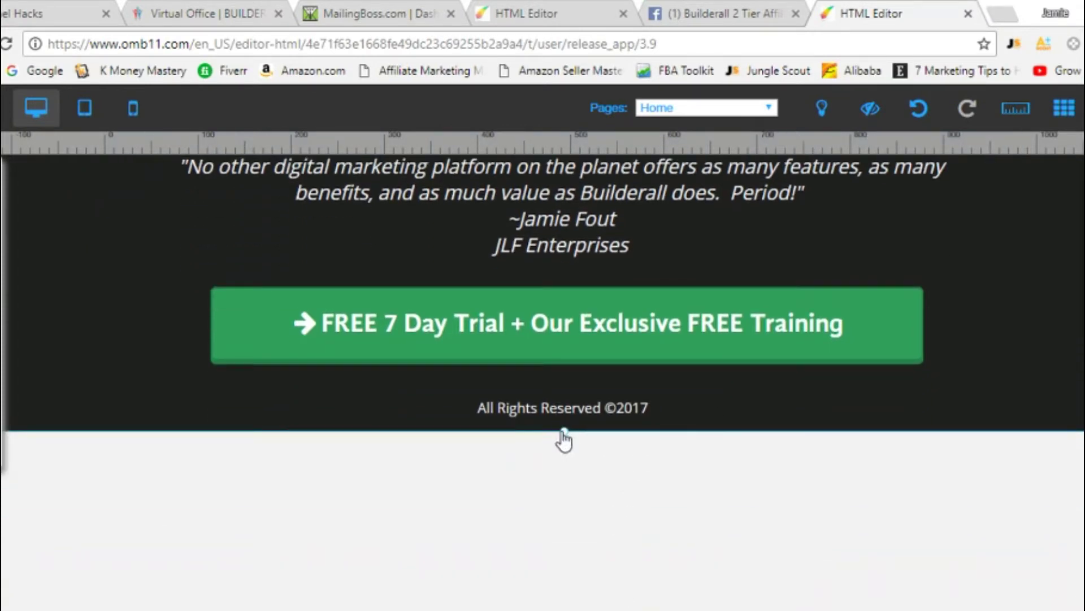
pyautogui.moveTo(566, 439); pyautogui.dragTo(589, 607)
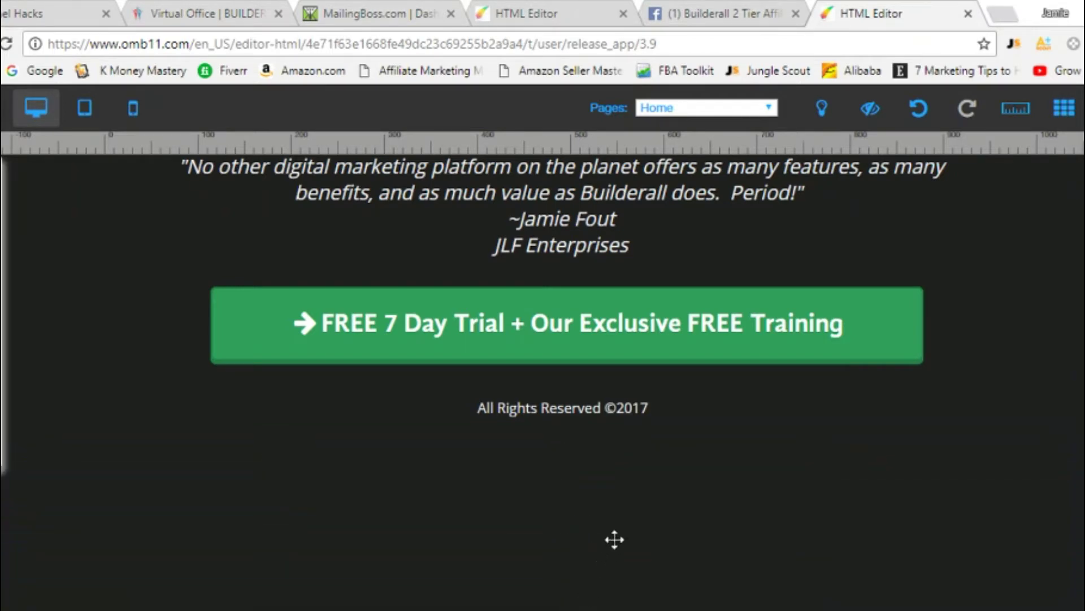
# Extend the dark bottom section further downward to add more empty space below the "All Rights Reserved ©2017" line.
pyautogui.scroll(-2, 622, 554)
pyautogui.scroll(1, 638, 583)
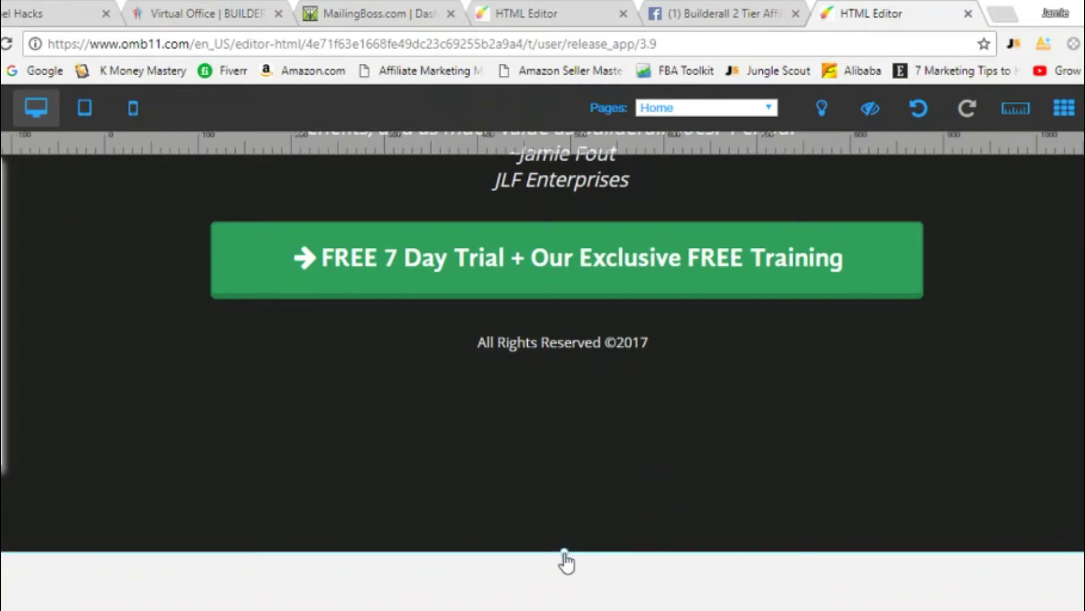
pyautogui.moveTo(567, 557); pyautogui.dragTo(562, 610)
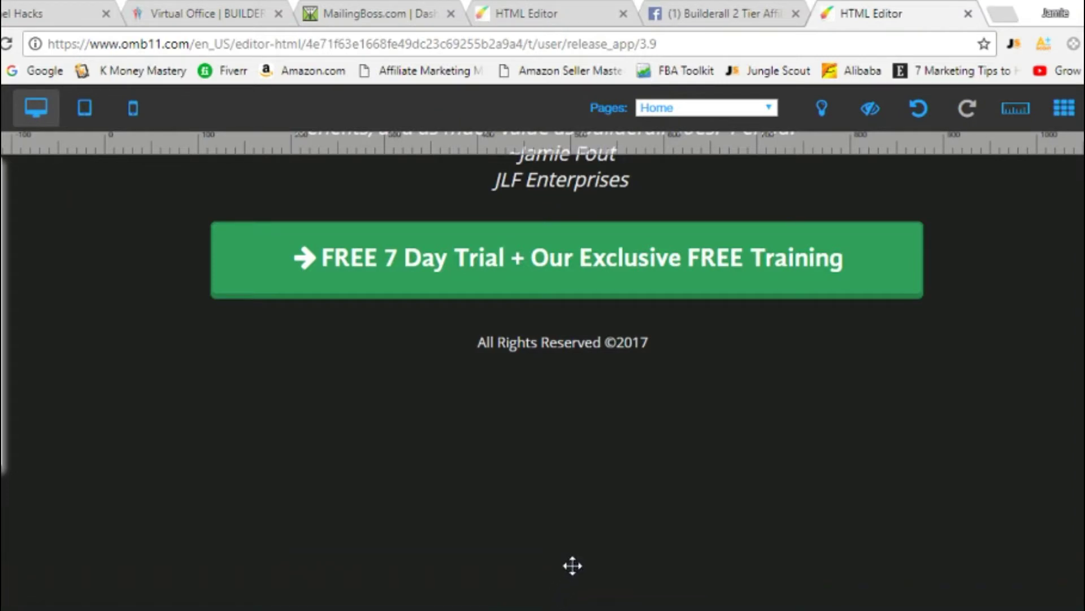
pyautogui.scroll(-1, 575, 557)
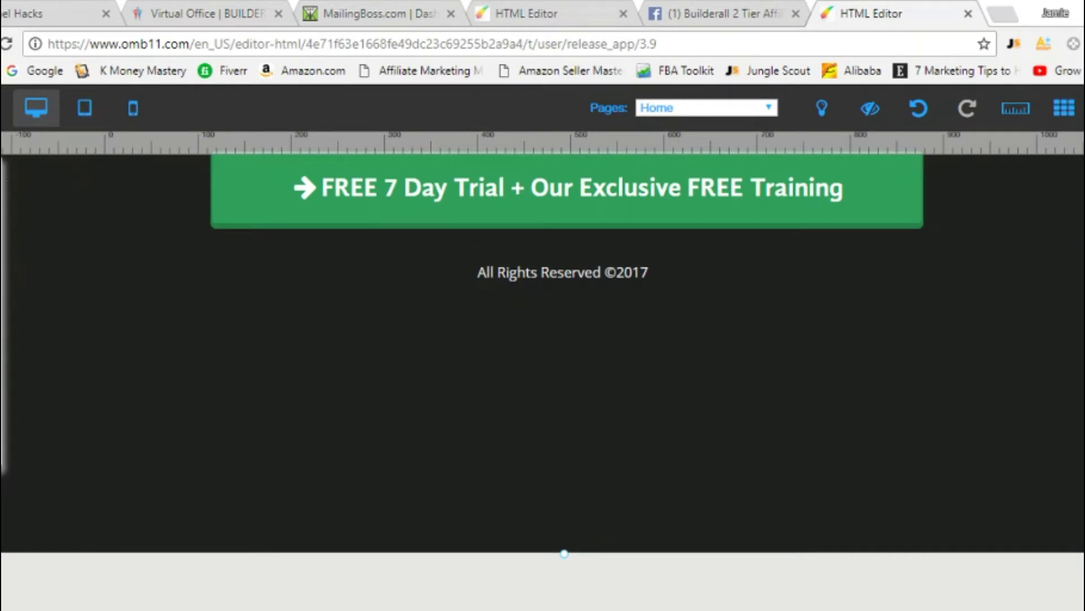
# Add a large "Lorem Ipsum" paragraph text box in the empty space below the "All Rights Reserved ©2017" line.
pyautogui.click(109, 260)
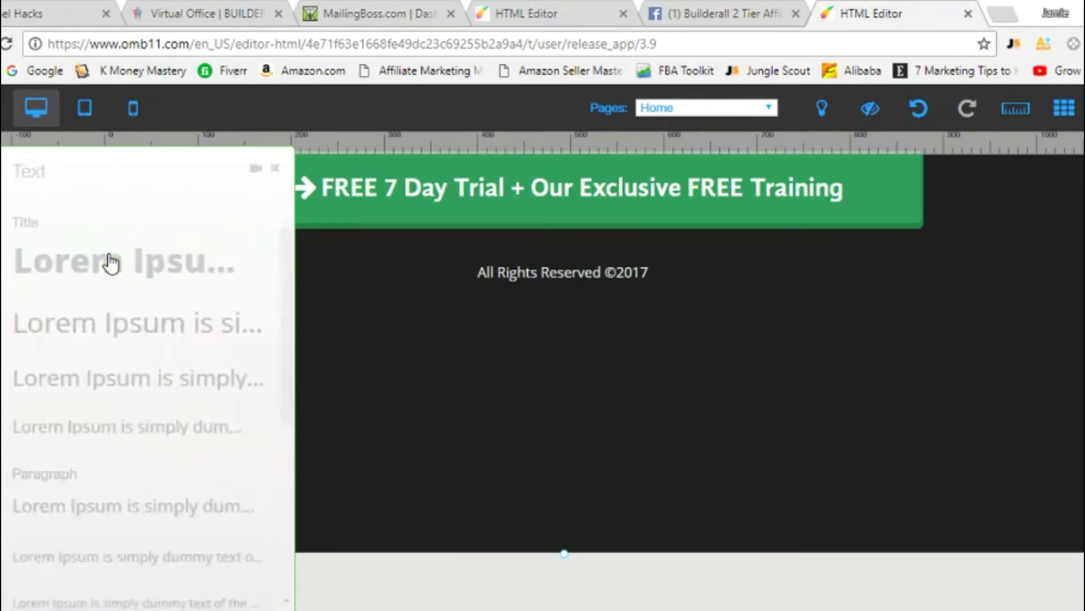
pyautogui.click(145, 508)
pyautogui.moveTo(480, 337); pyautogui.dragTo(571, 306)
pyautogui.click(275, 168)
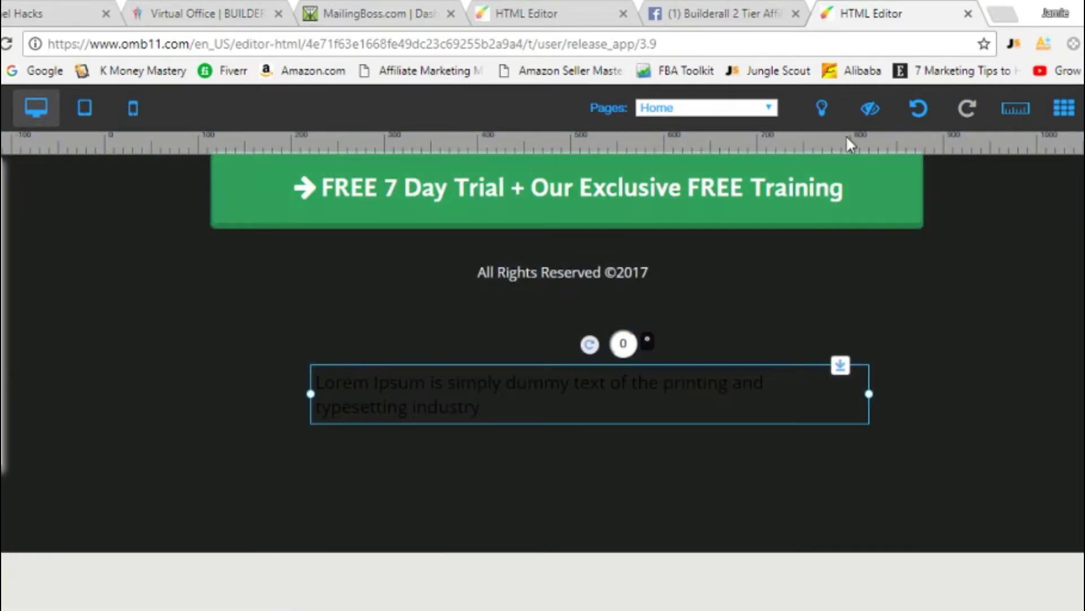
# Place a vertical ruler guide at about 494 px, through the page's horizontal centre.
pyautogui.click(1016, 116)
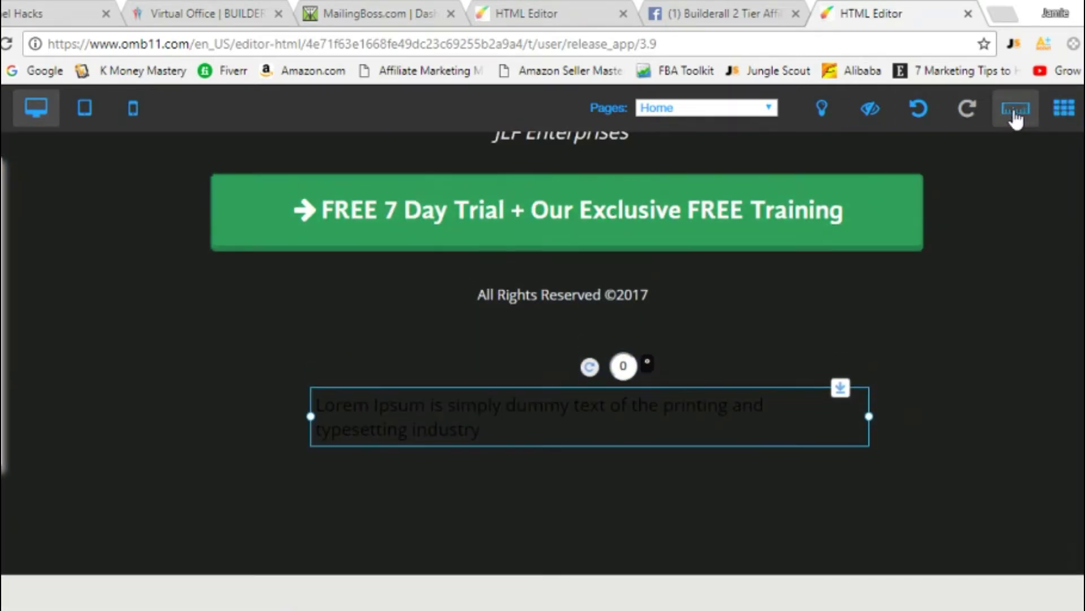
pyautogui.click(1016, 113)
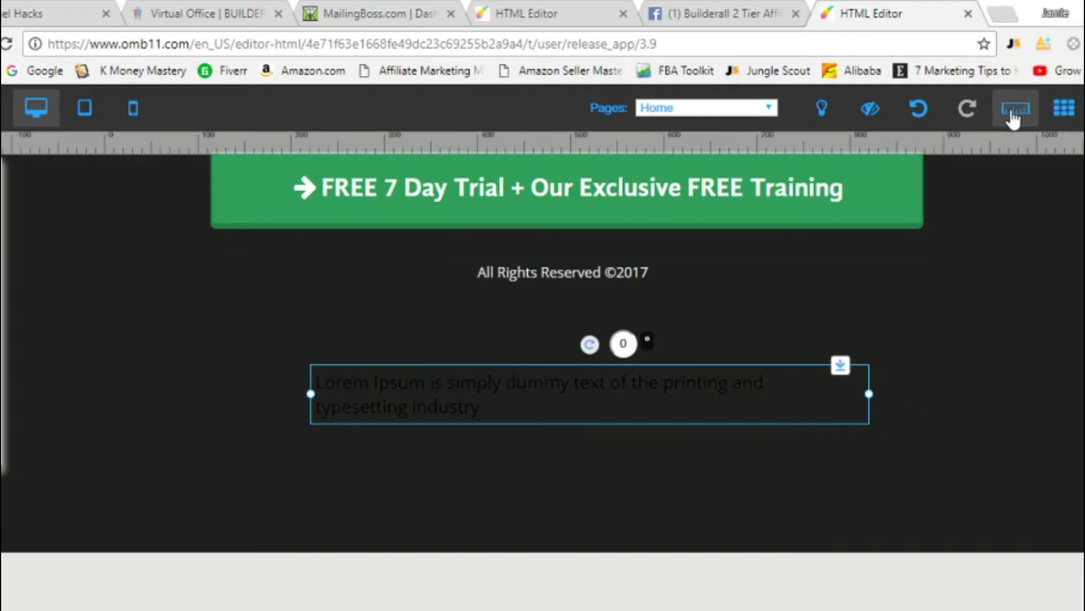
pyautogui.click(537, 142)
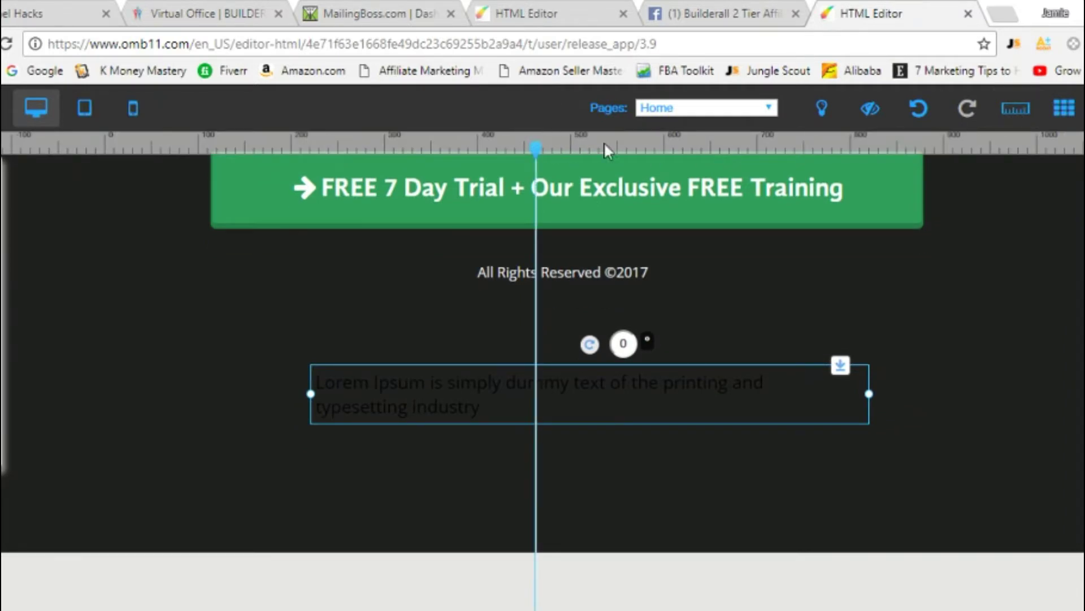
pyautogui.click(1063, 108)
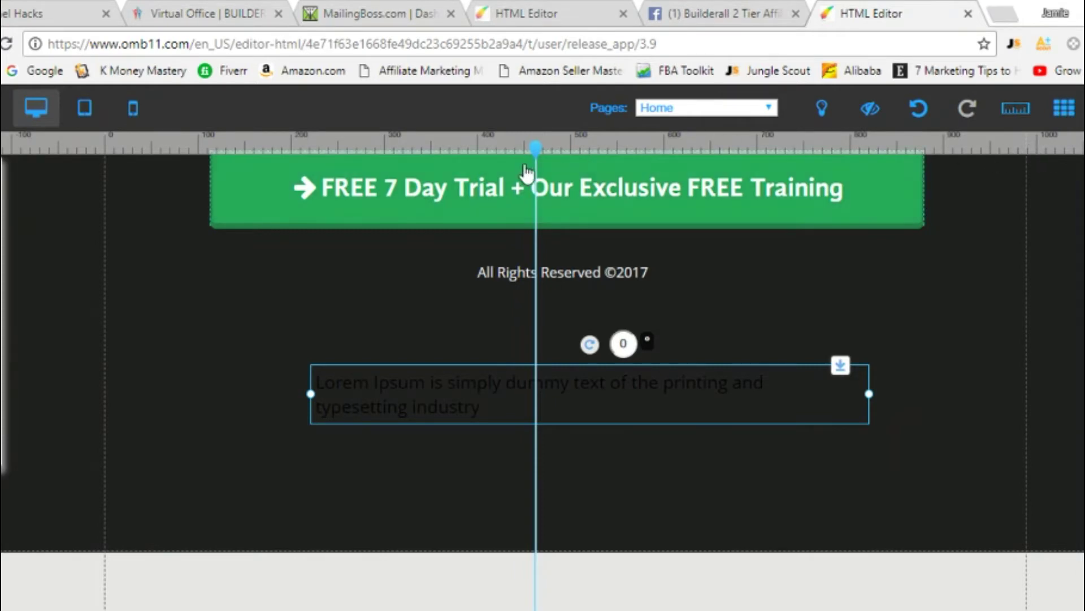
pyautogui.moveTo(536, 143)
pyautogui.moveTo(536, 142); pyautogui.dragTo(566, 144)
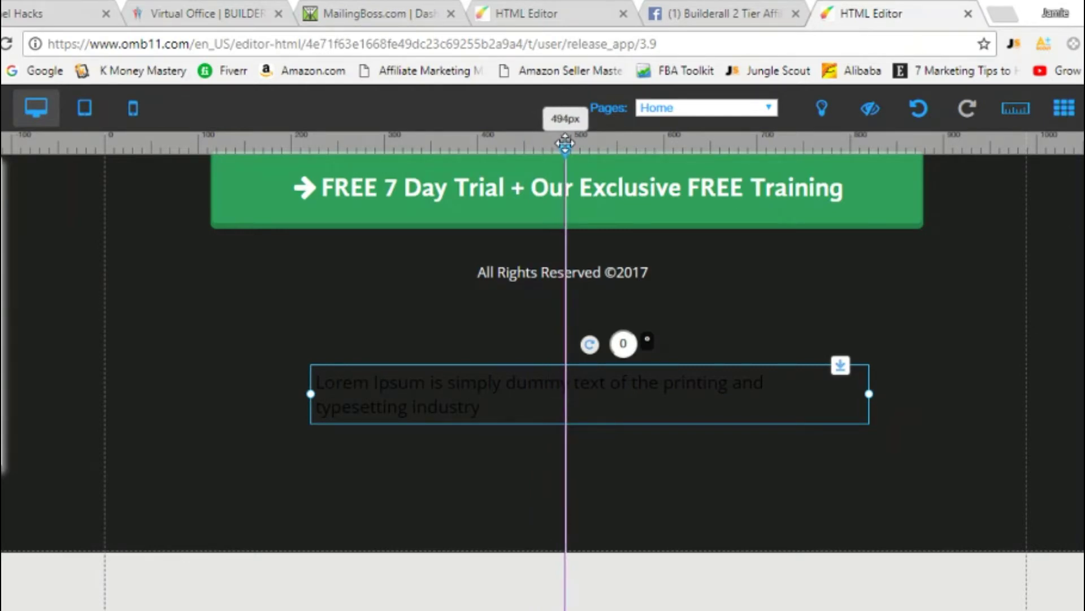
pyautogui.moveTo(566, 143); pyautogui.dragTo(566, 144)
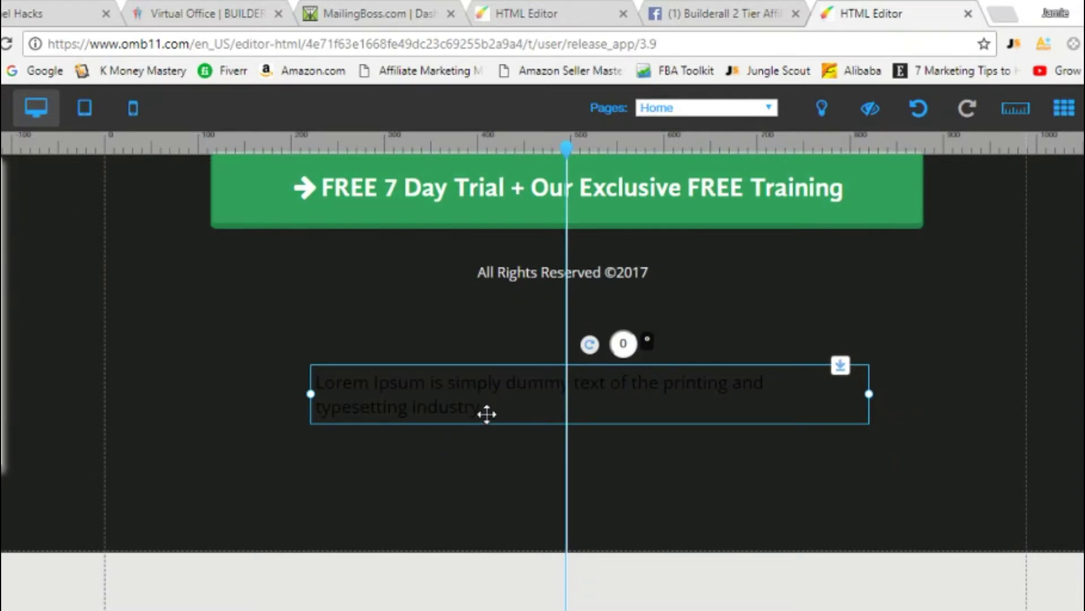
# Move the new text box slightly lower and set its placeholder text colour to white.
pyautogui.moveTo(487, 412); pyautogui.dragTo(304, 421)
pyautogui.doubleClick(484, 437)
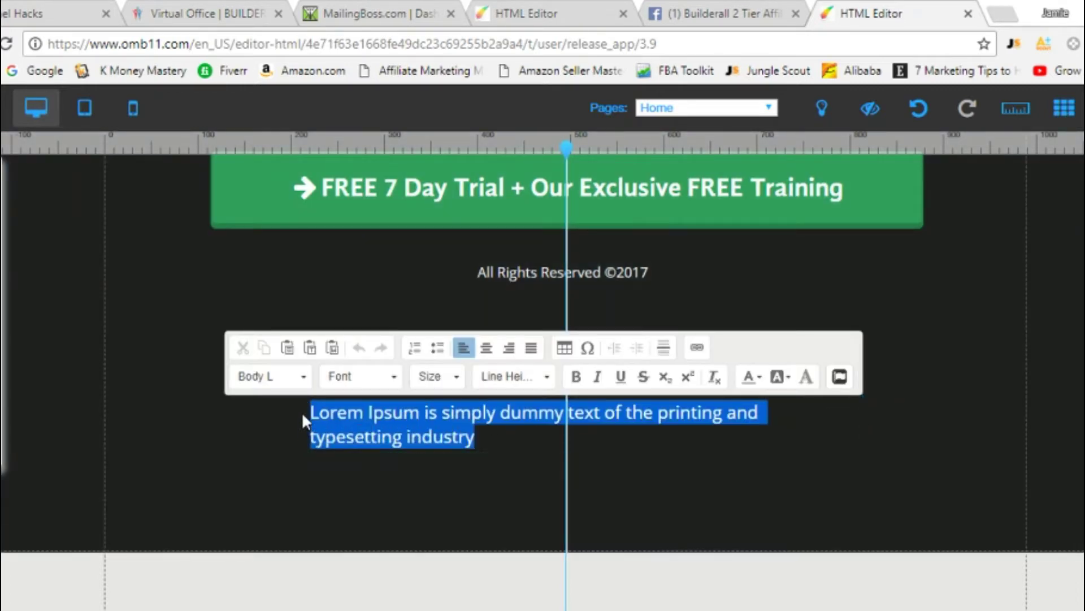
pyautogui.click(750, 377)
pyautogui.click(785, 452)
pyautogui.click(621, 437)
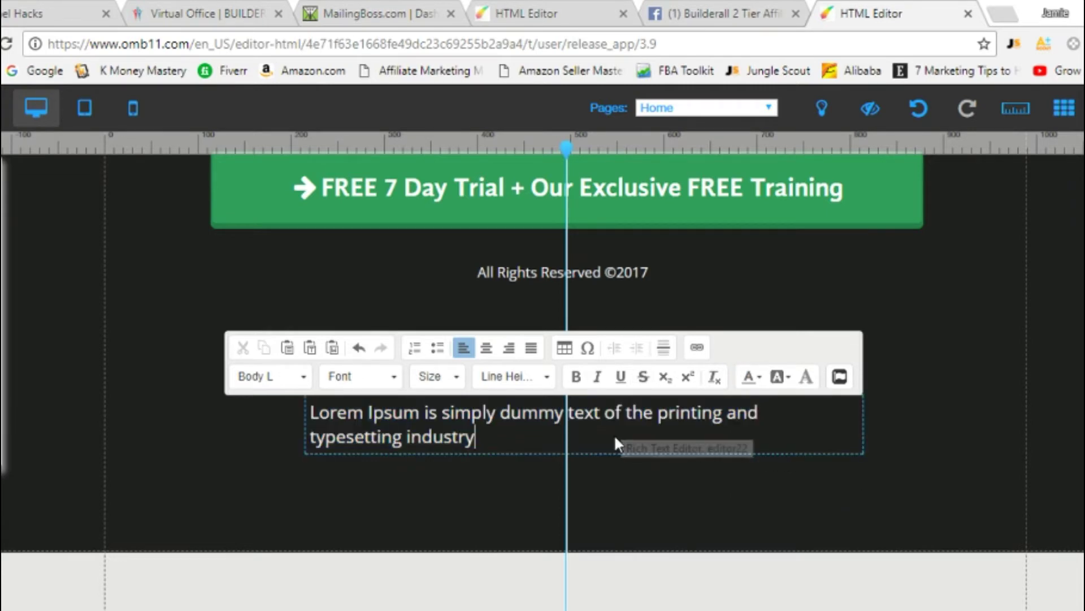
# Replace the placeholder text with "Save thousands of dollars per year using Builderall tools and create multiple sources of income throught the many, endless possibilities Builderall offers!".
pyautogui.moveTo(476, 437); pyautogui.dragTo(301, 414)
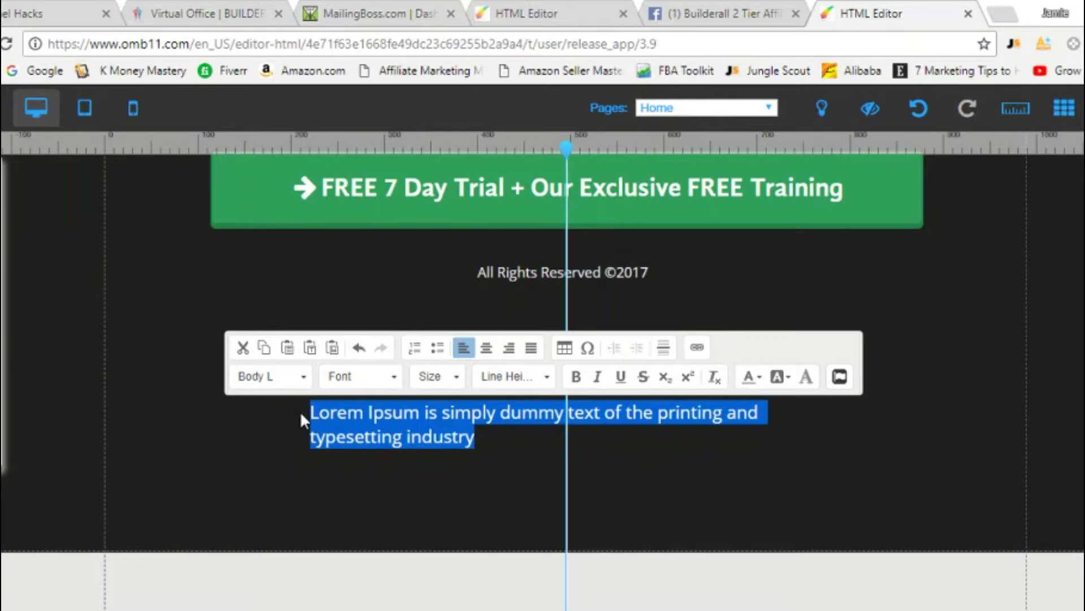
pyautogui.write('S')
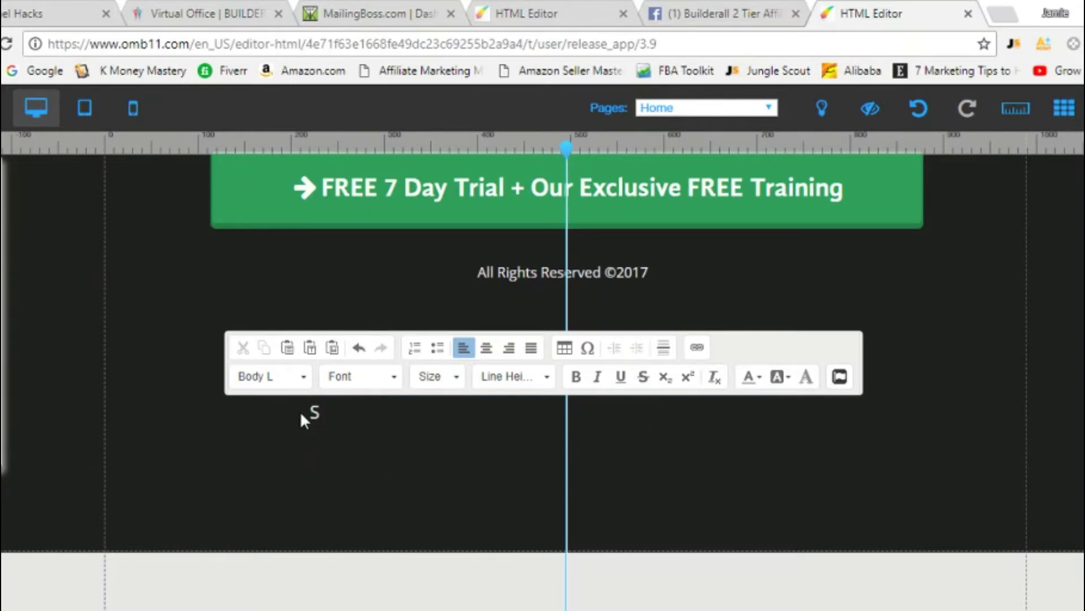
pyautogui.write('ave thou')
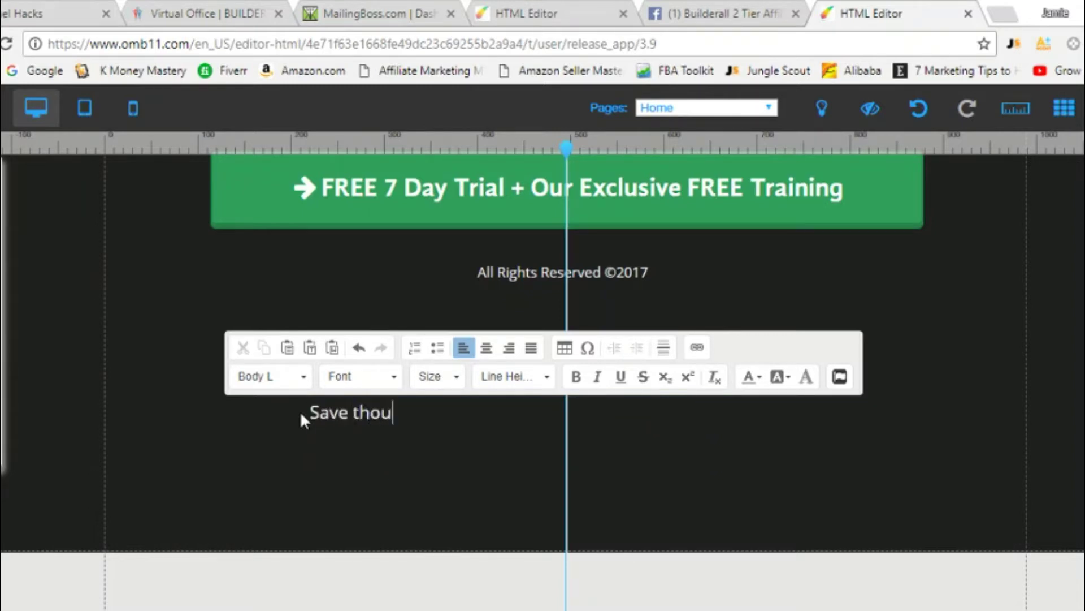
pyautogui.write('sands of')
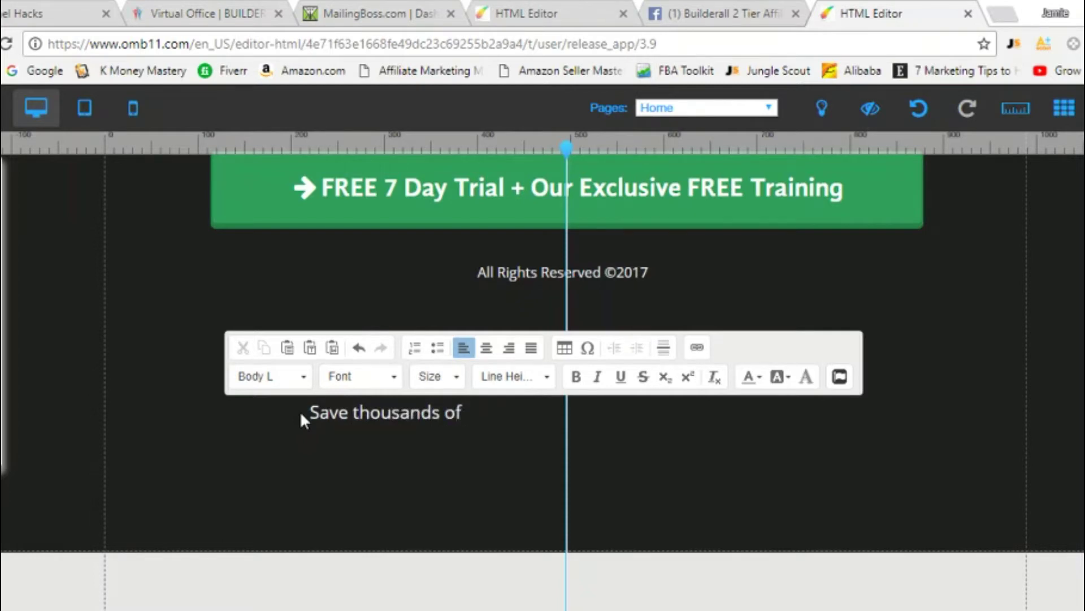
pyautogui.write(' dolla')
pyautogui.write('rs per year using Builderall tools and create multiple sources of income throught the many, endless')
pyautogui.write(' possi')
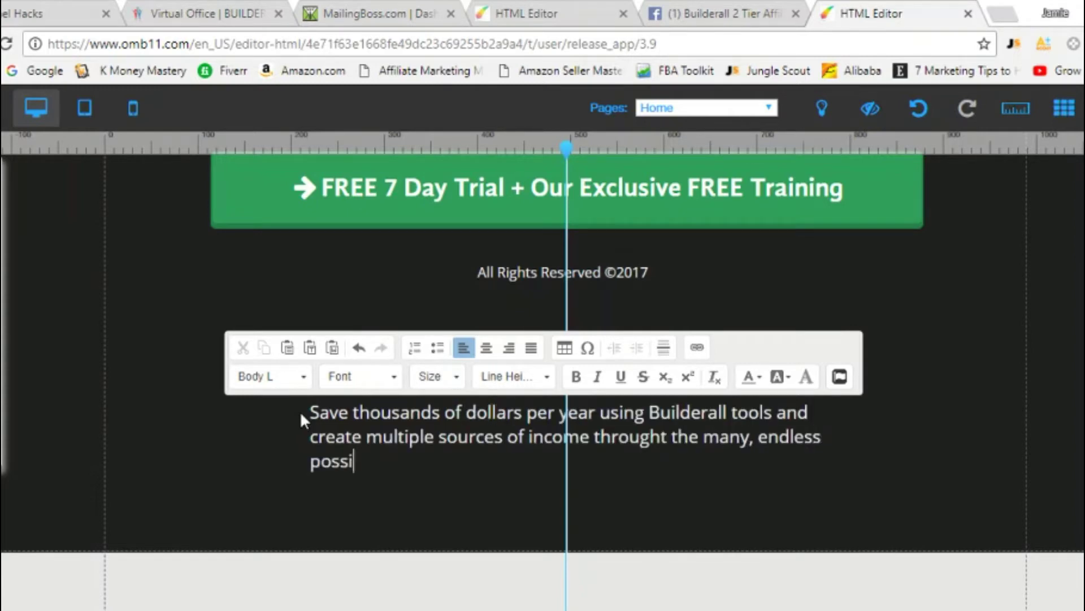
pyautogui.write('bilities')
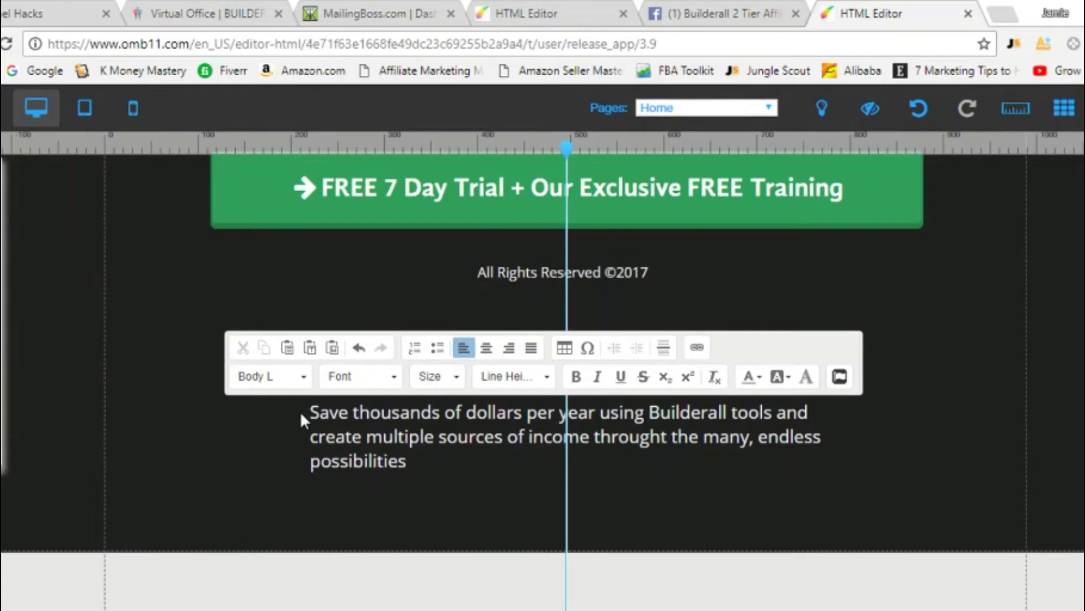
pyautogui.write(' Builderal')
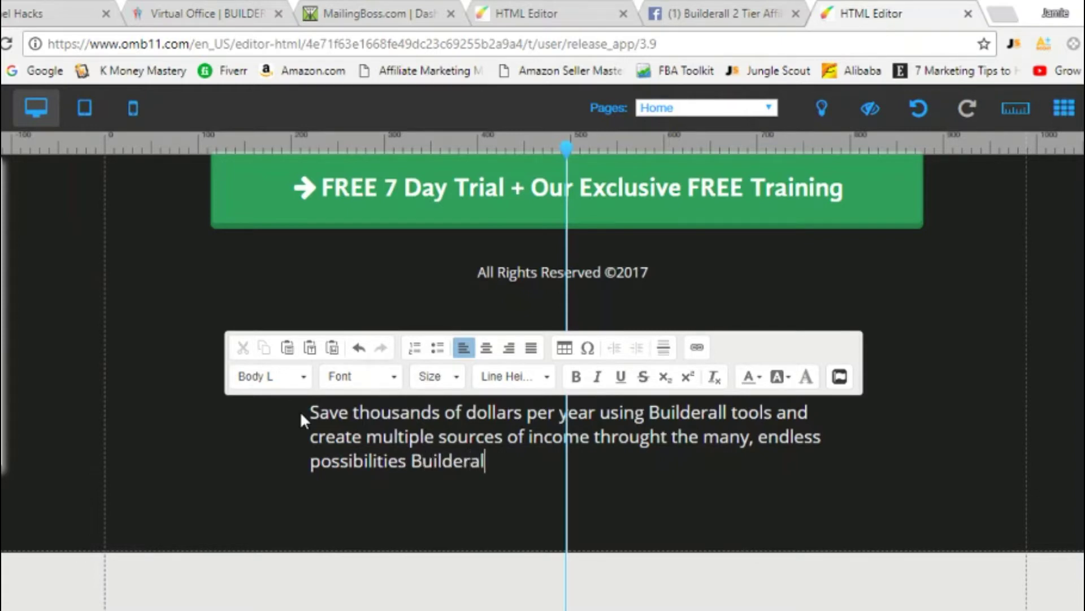
pyautogui.write('l offers!')
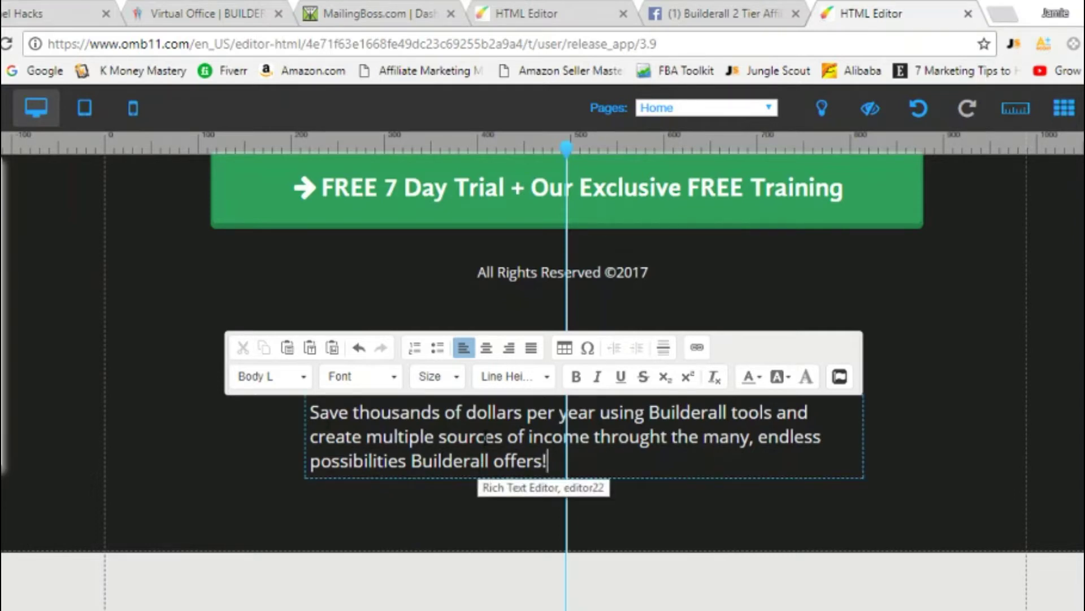
pyautogui.moveTo(485, 436); pyautogui.dragTo(486, 461)
pyautogui.click(658, 527)
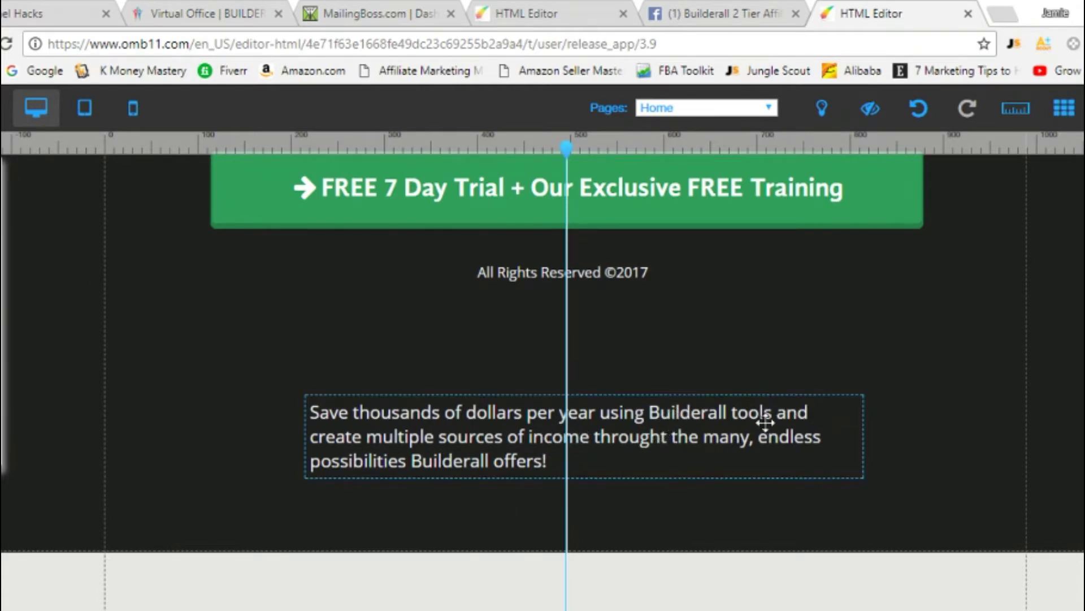
# Correct "throught" to "through" and remove the comma after "many" in the new paragraph.
pyautogui.click(673, 440)
pyautogui.doubleClick(705, 437)
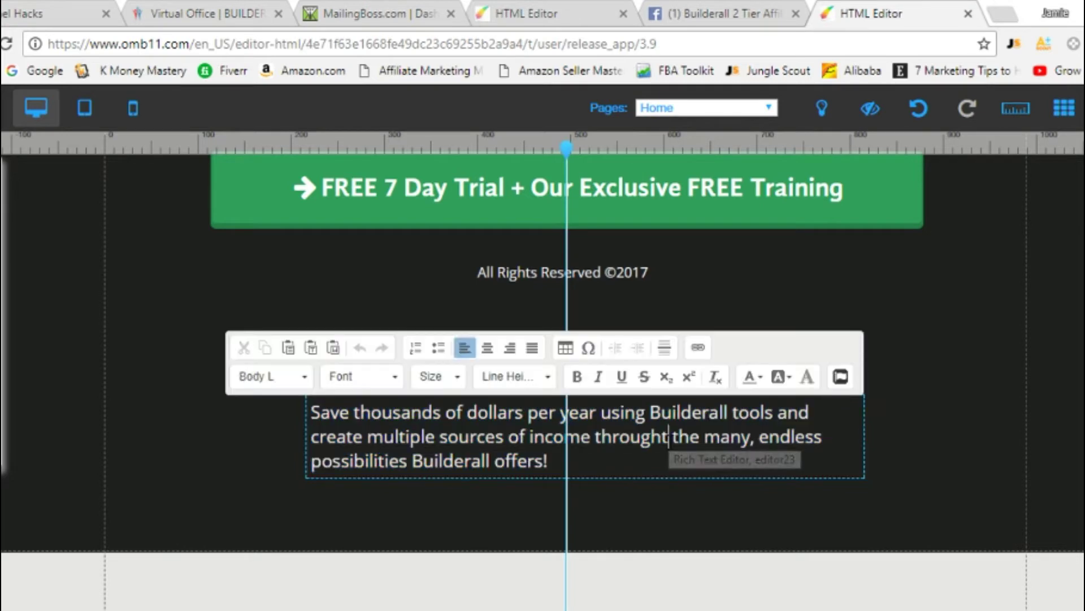
pyautogui.press('BackSpace')
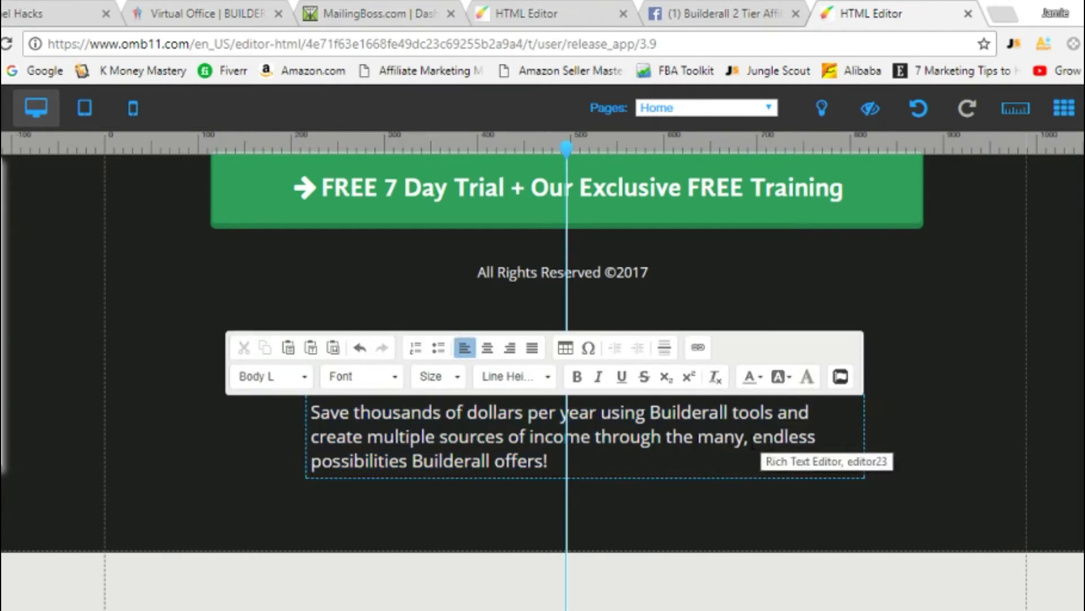
pyautogui.click(751, 442)
pyautogui.press('BackSpace')
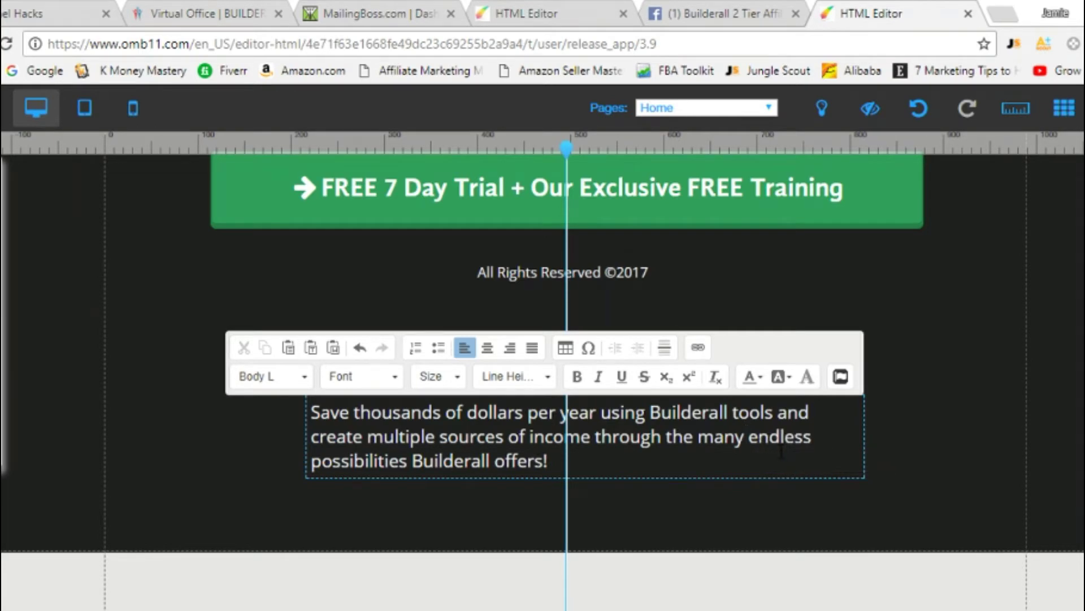
# Check the font and size settings of the "Never before in digital history" paragraph.
pyautogui.scroll(15, 653, 548)
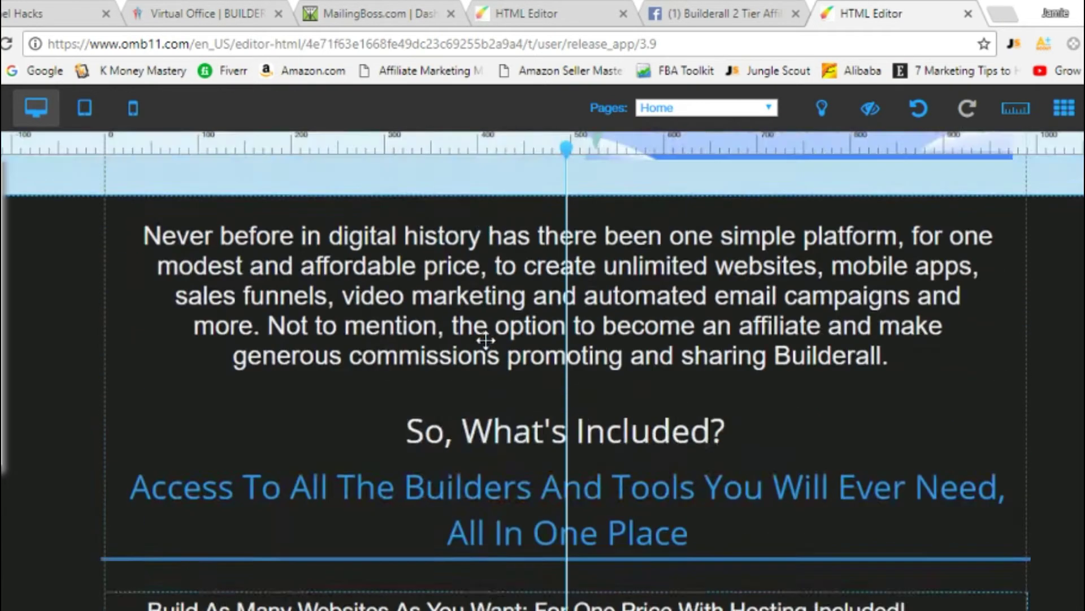
pyautogui.scroll(-3, 485, 339)
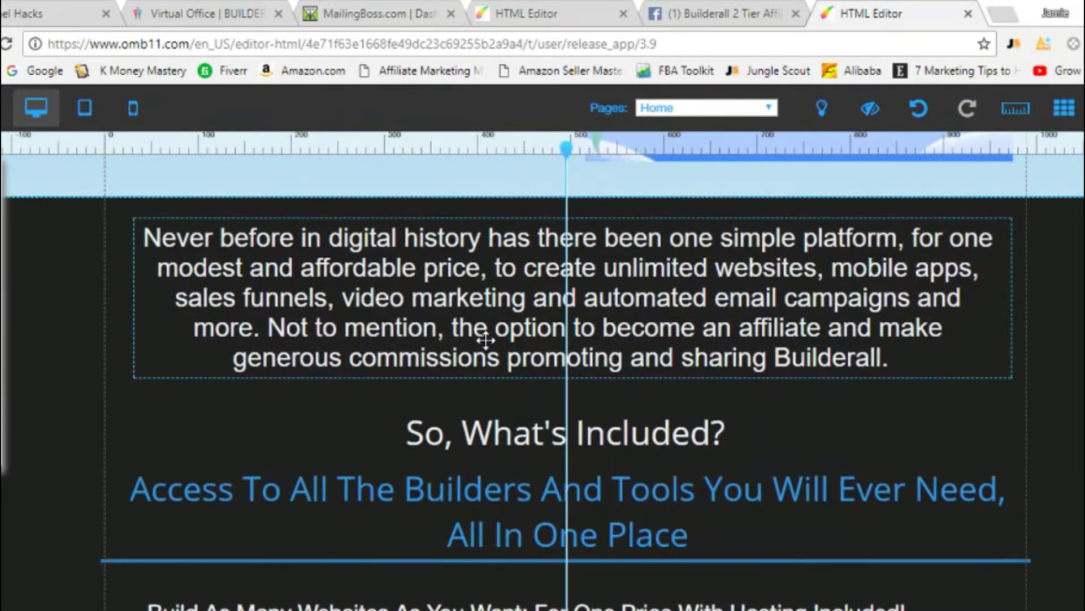
pyautogui.doubleClick(486, 340)
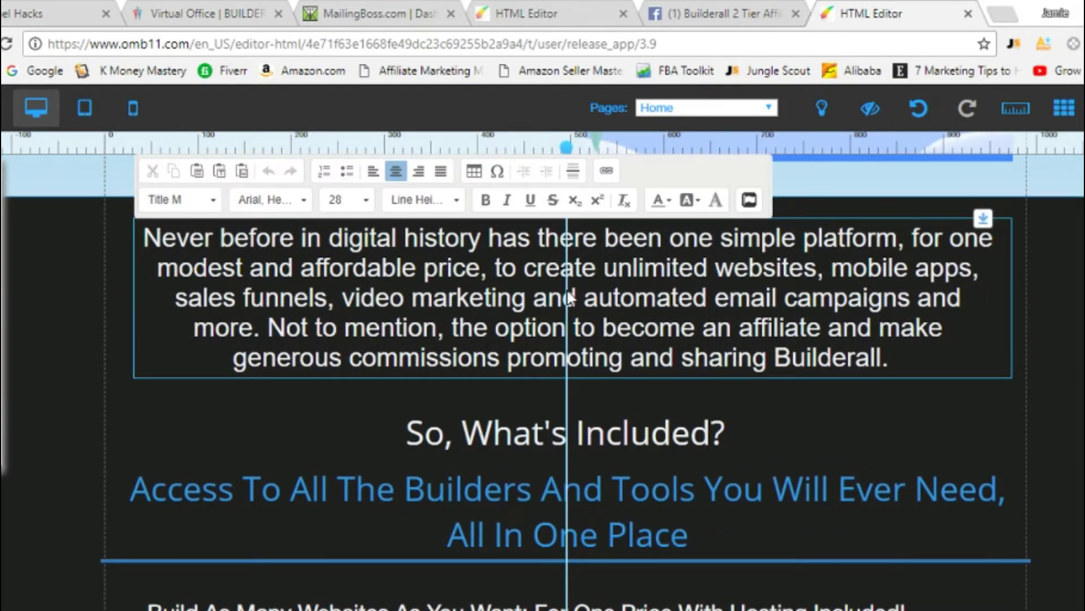
pyautogui.scroll(-15, 568, 292)
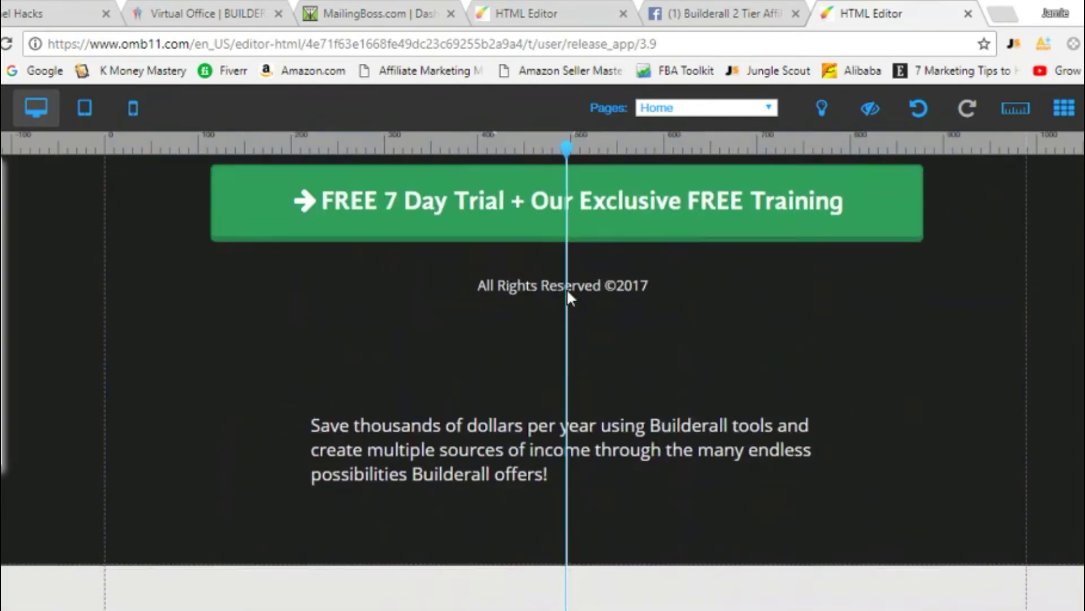
# Set the font of the entire "Save thousands of dollars" paragraph to Arial.
pyautogui.scroll(-1, 567, 291)
pyautogui.doubleClick(555, 444)
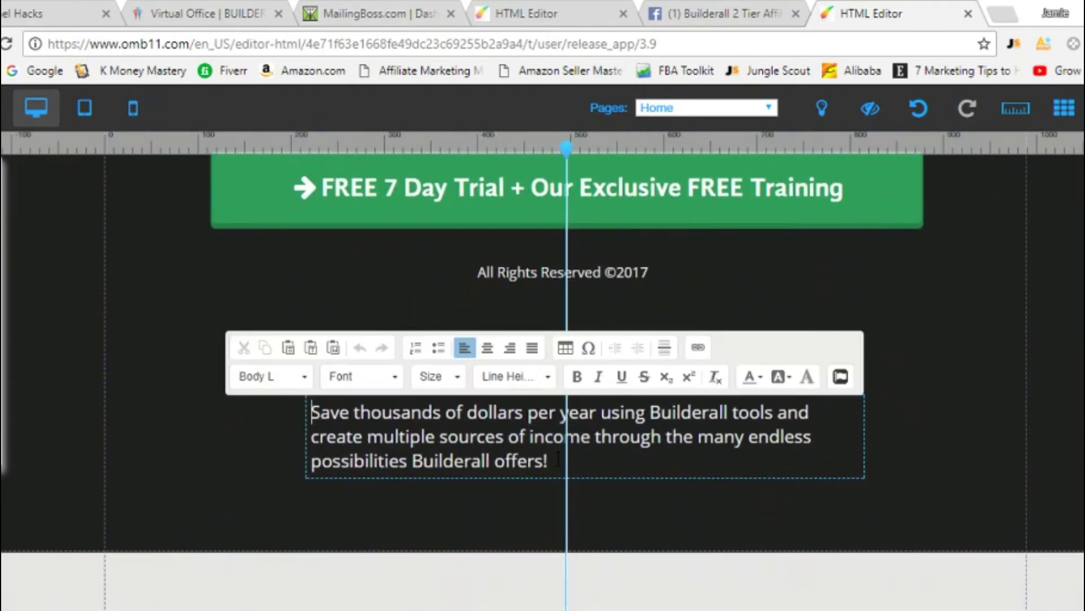
pyautogui.moveTo(556, 459); pyautogui.dragTo(310, 413)
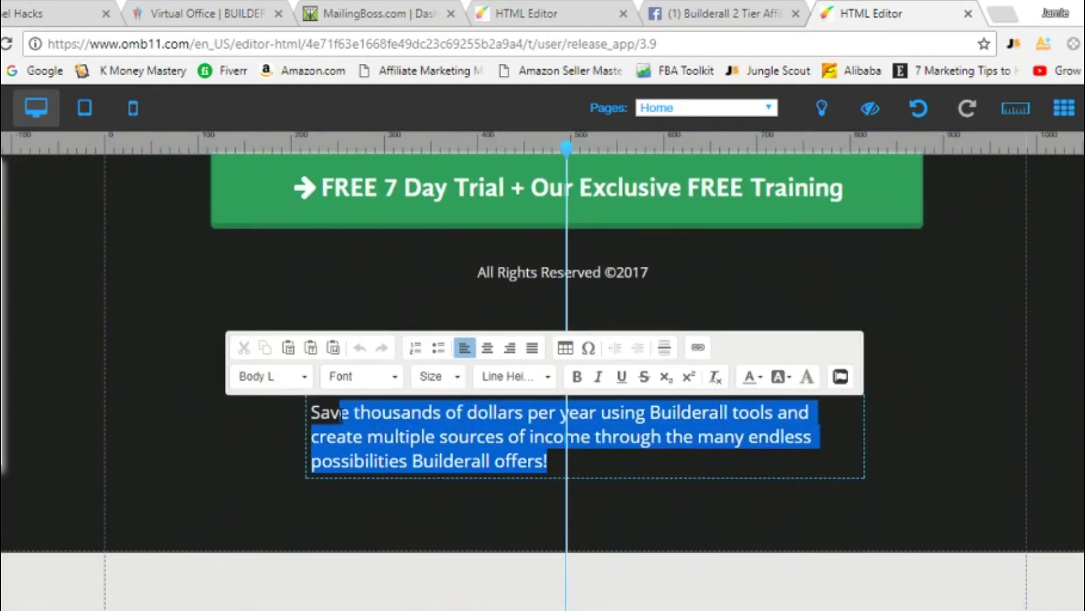
pyautogui.click(396, 378)
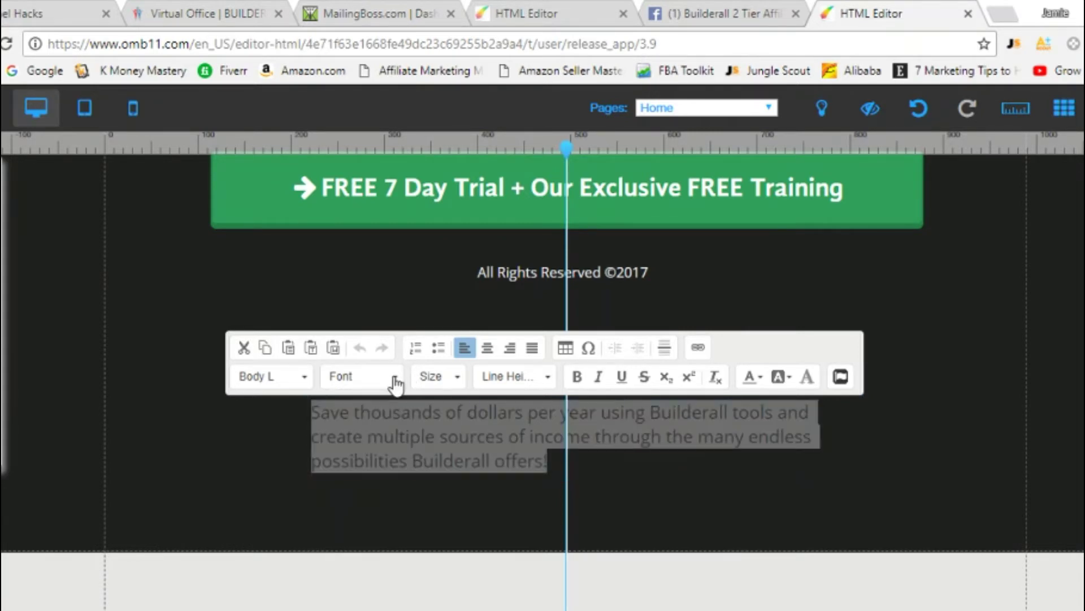
pyautogui.click(396, 378)
pyautogui.click(417, 448)
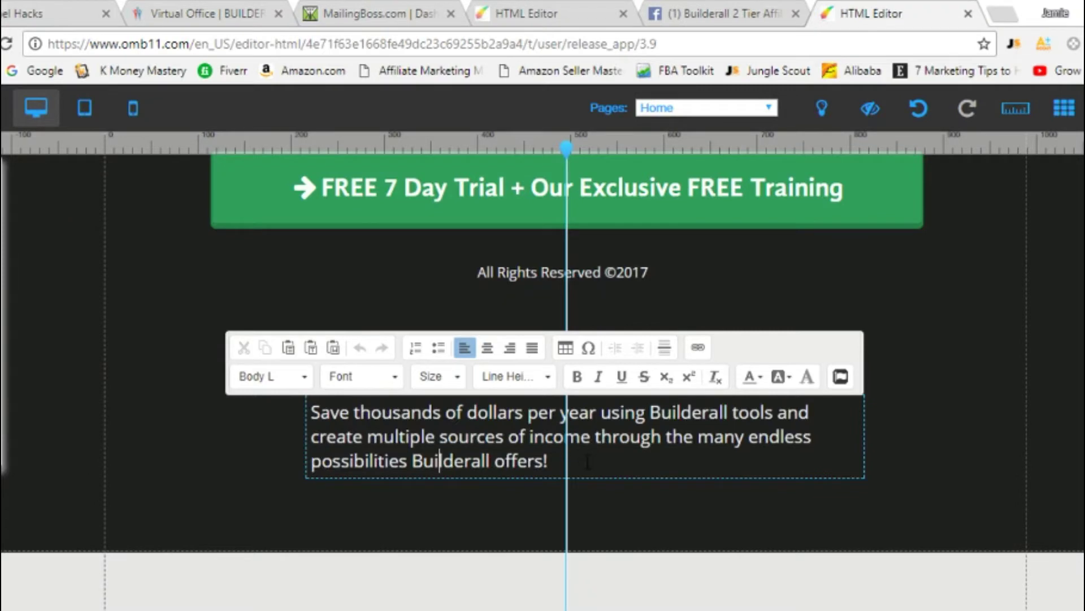
pyautogui.moveTo(548, 460); pyautogui.dragTo(443, 461)
pyautogui.hotkey('ctrl', 'a')
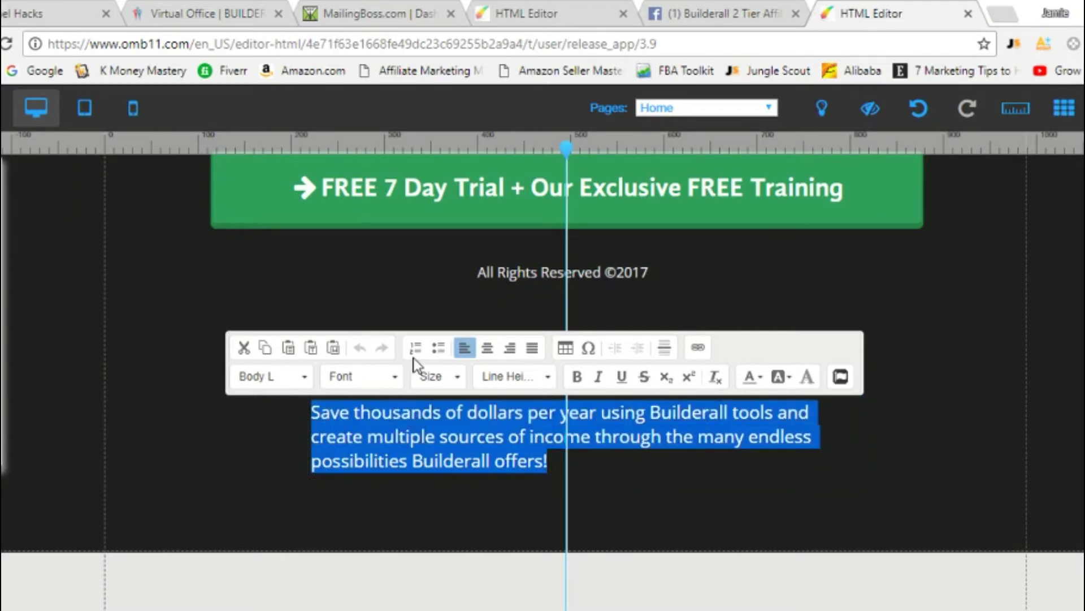
pyautogui.click(397, 378)
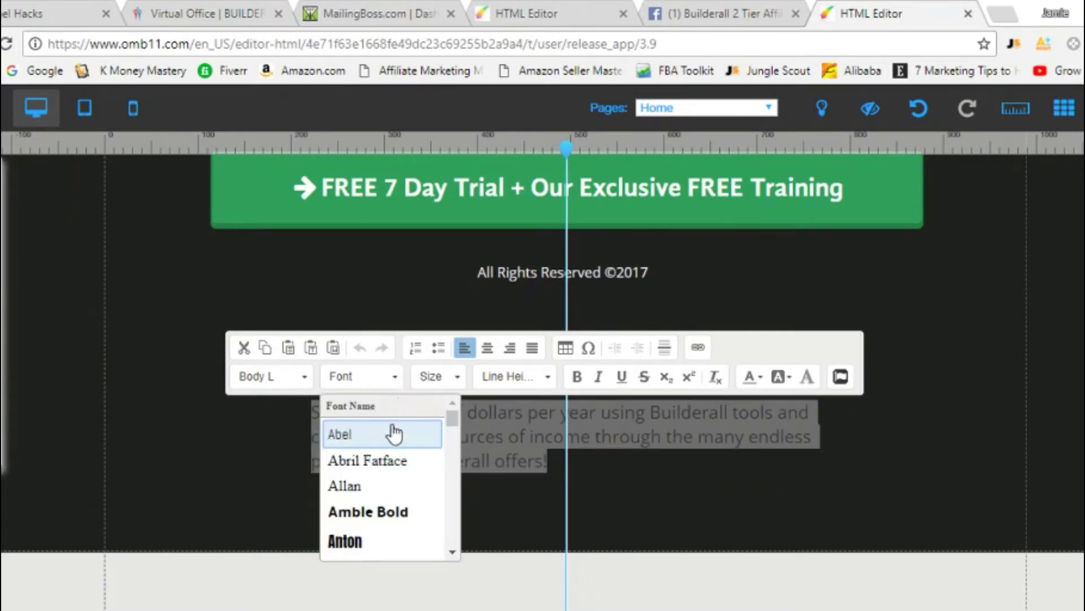
pyautogui.click(452, 554)
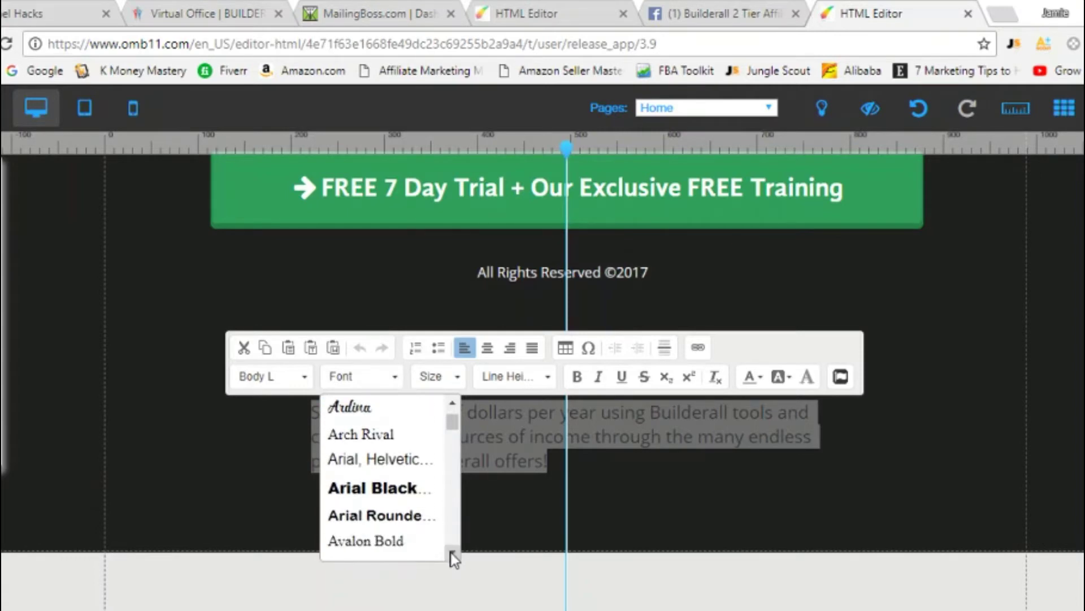
pyautogui.click(394, 459)
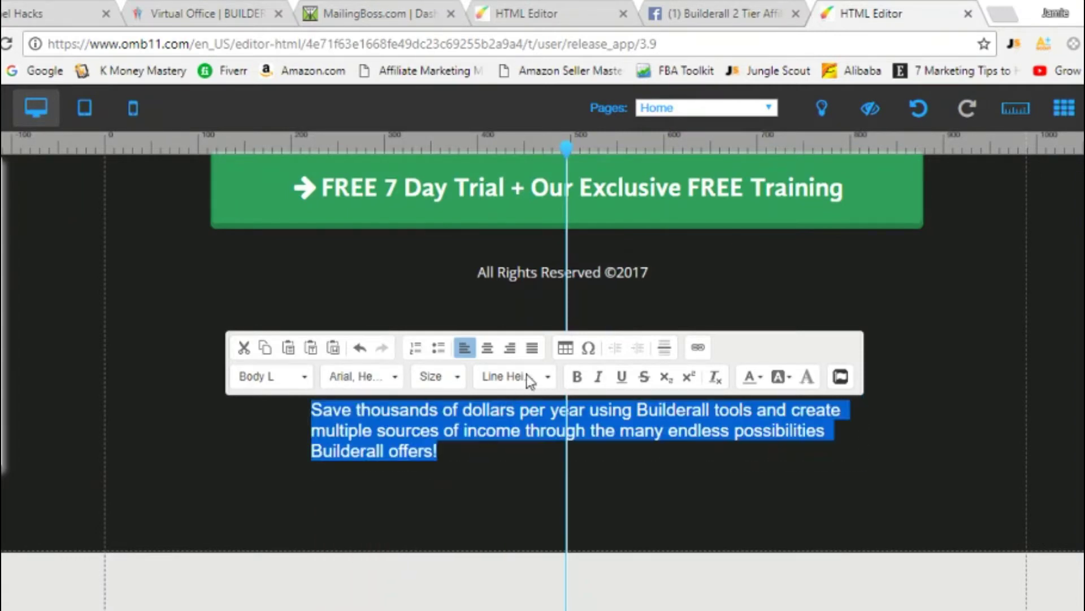
# Set the font size of the "Save thousands of dollars" paragraph to 30.
pyautogui.click(458, 377)
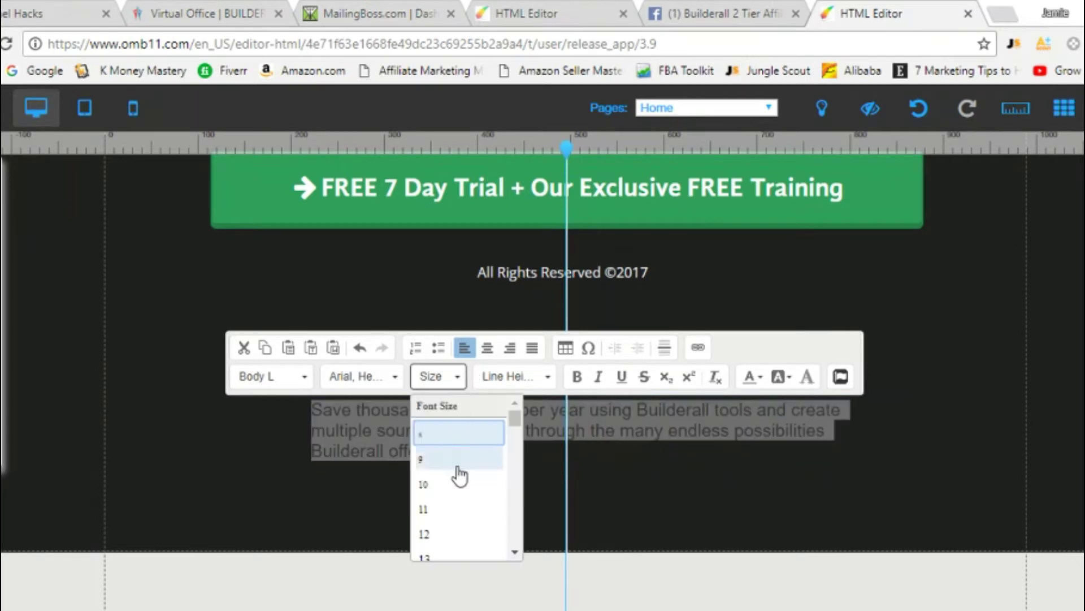
pyautogui.click(467, 525)
pyautogui.click(459, 377)
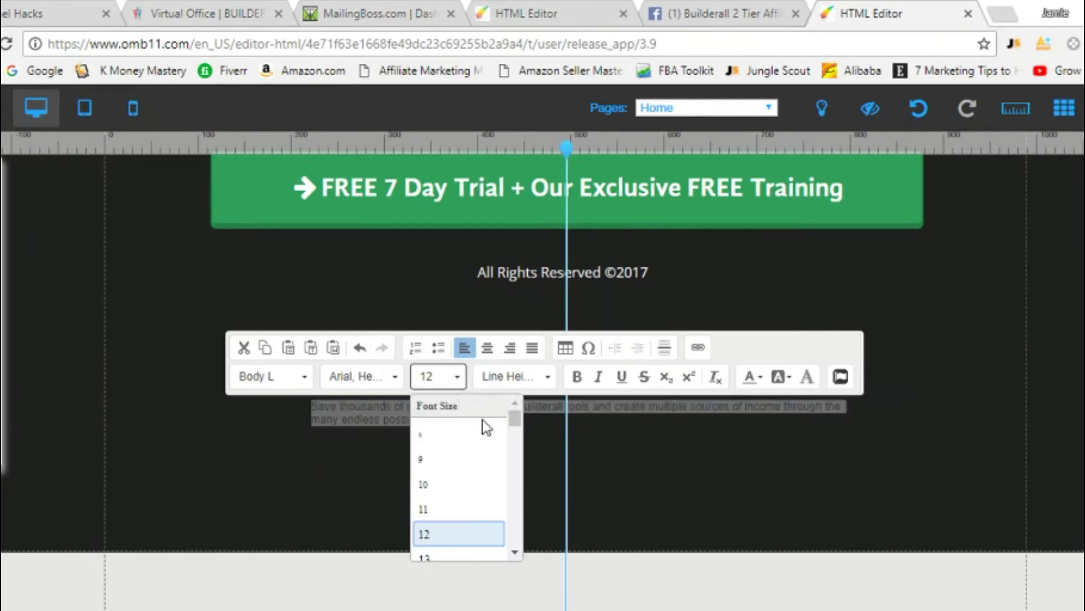
pyautogui.scroll(-5, 485, 433)
pyautogui.scroll(-1, 471, 470)
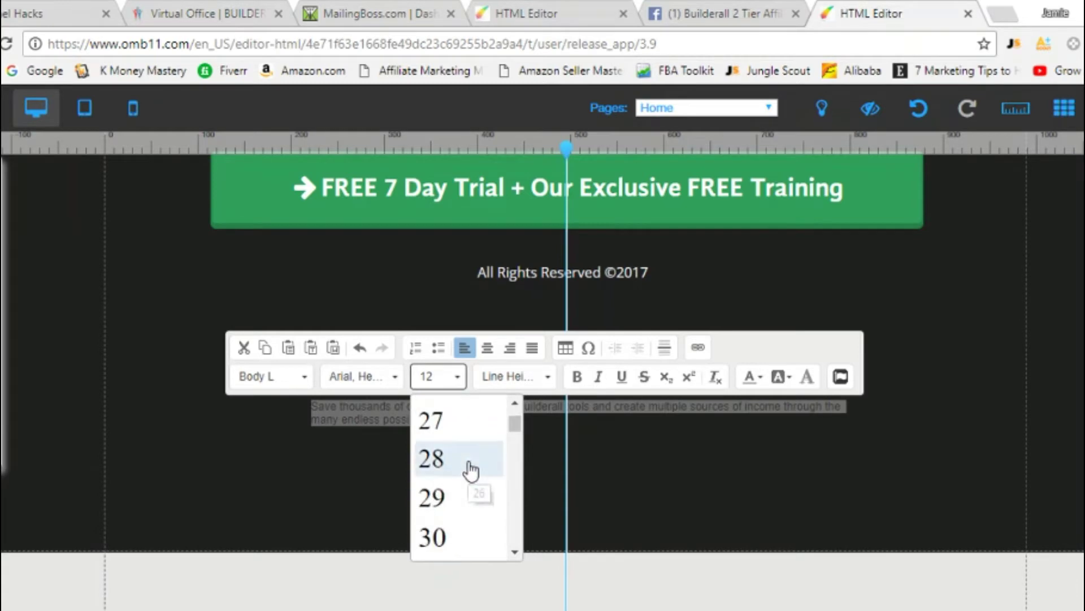
pyautogui.click(460, 530)
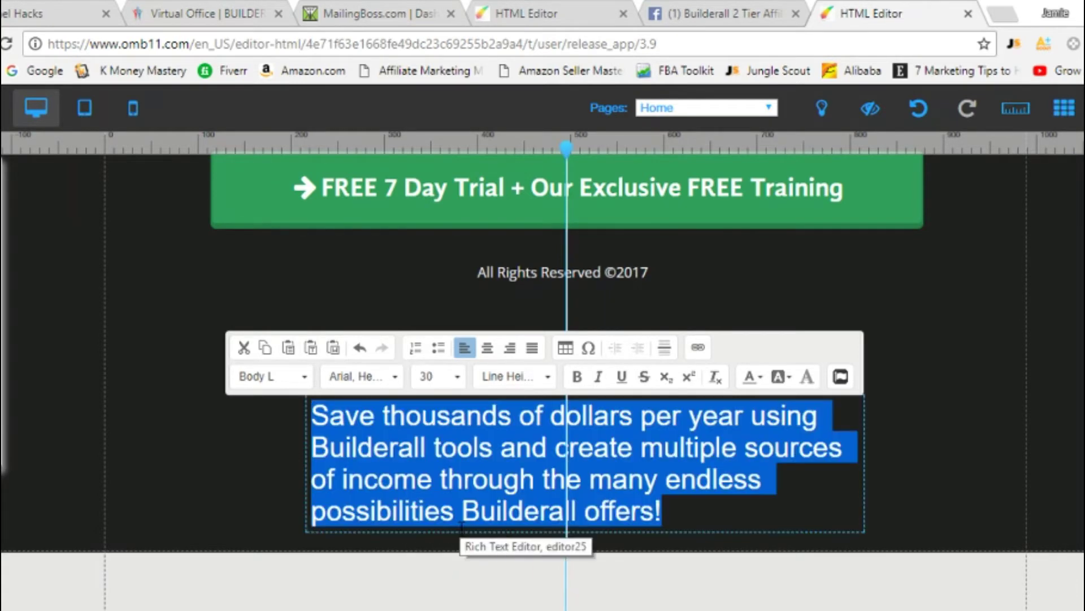
# Widen the closing paragraph's text box on both sides until the text fits on three lines.
pyautogui.click(357, 446)
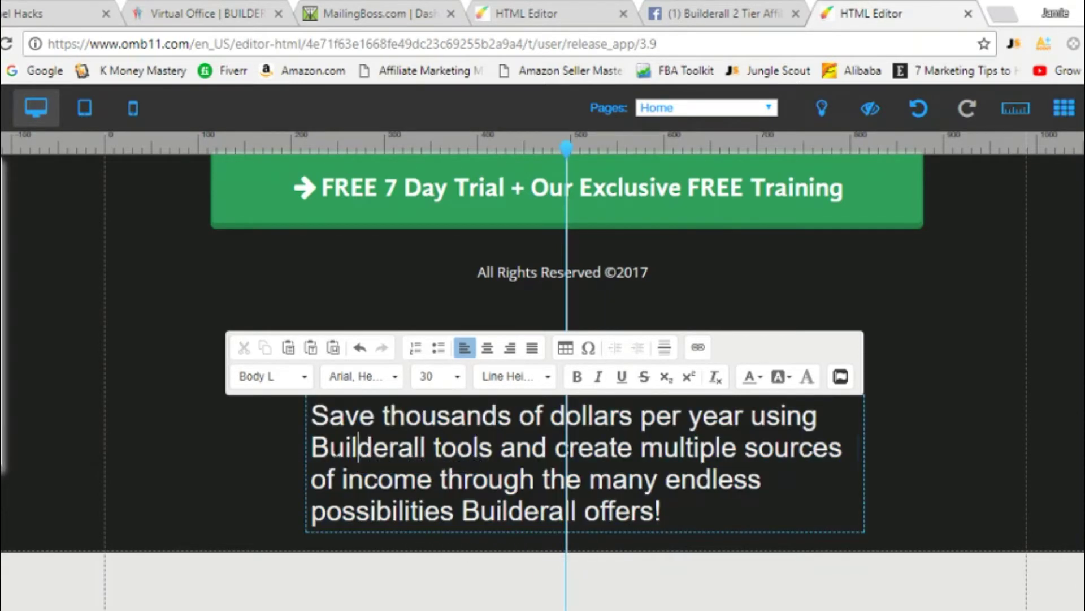
pyautogui.click(310, 461)
pyautogui.moveTo(309, 462); pyautogui.dragTo(187, 463)
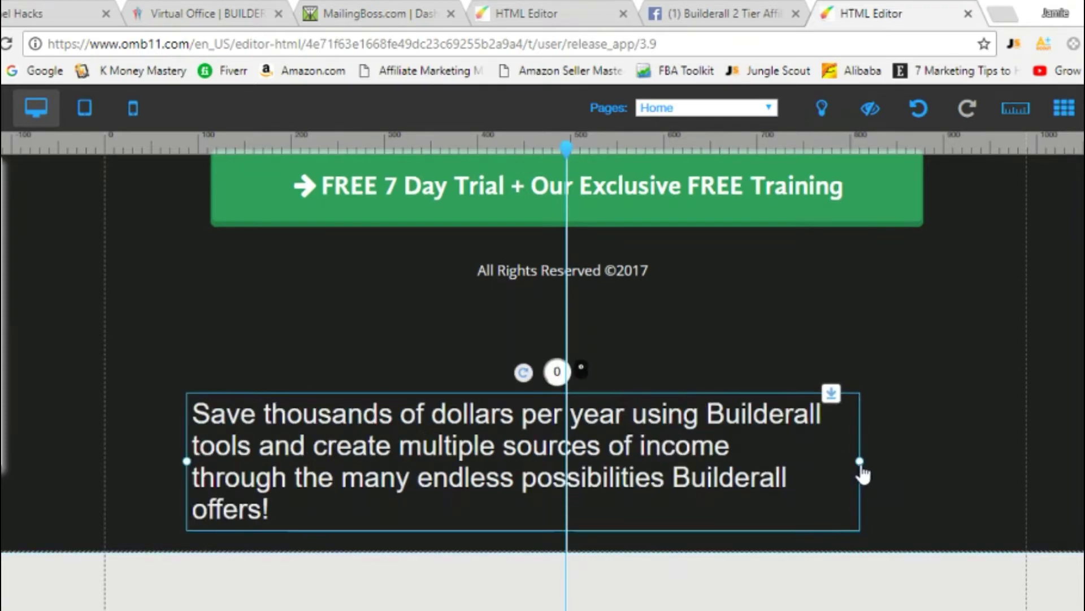
pyautogui.moveTo(864, 465); pyautogui.dragTo(963, 479)
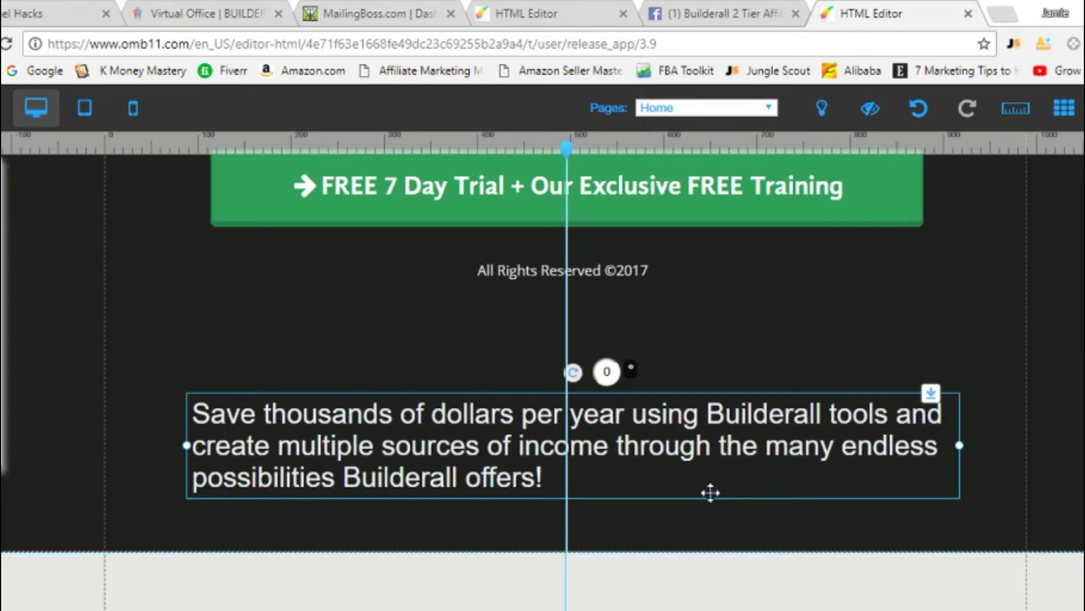
# Change "offers!" to "has to offer!" at the end of the closing paragraph and remove the vertical guide line.
pyautogui.doubleClick(537, 478)
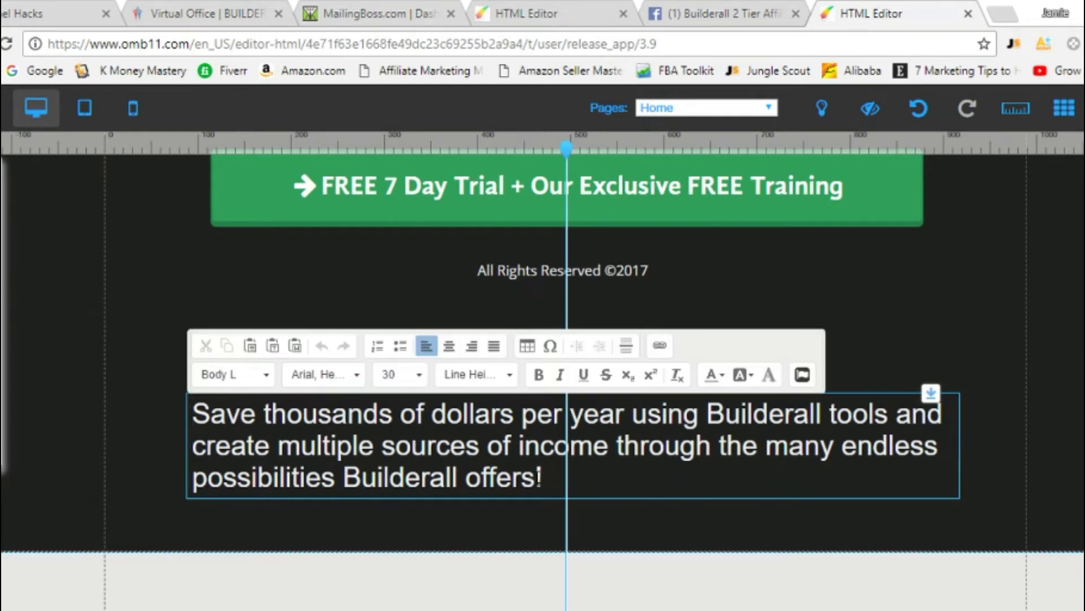
pyautogui.click(539, 478)
pyautogui.press('BackSpace')
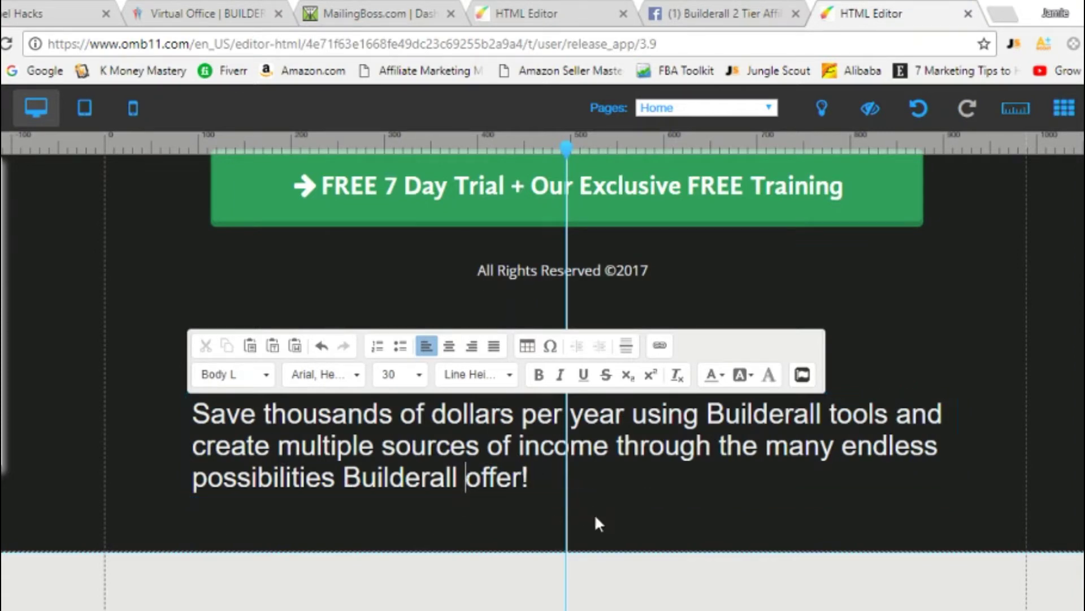
pyautogui.write('has to')
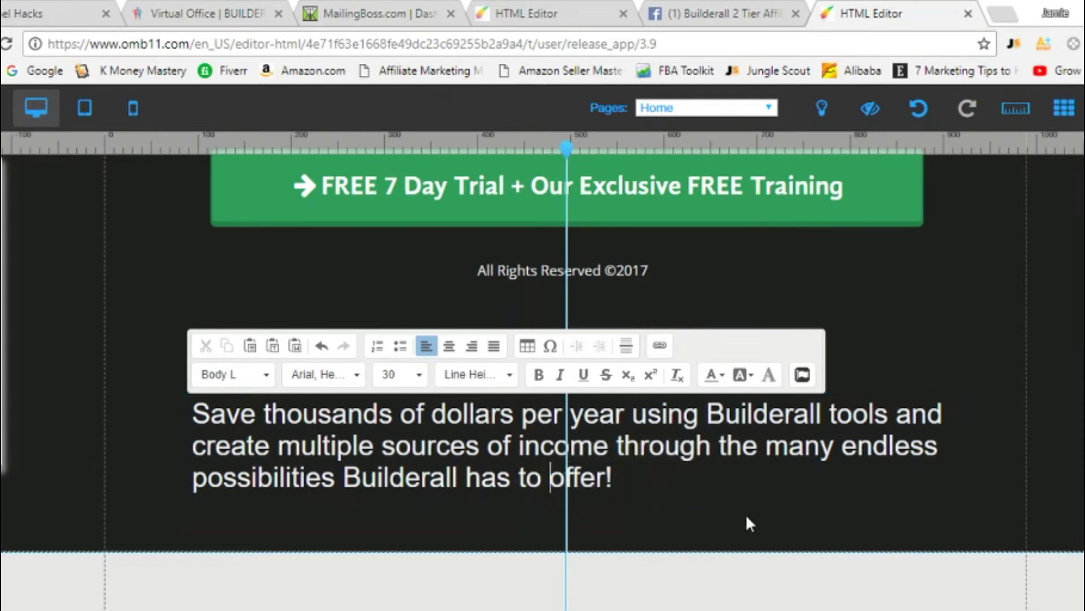
pyautogui.click(566, 147)
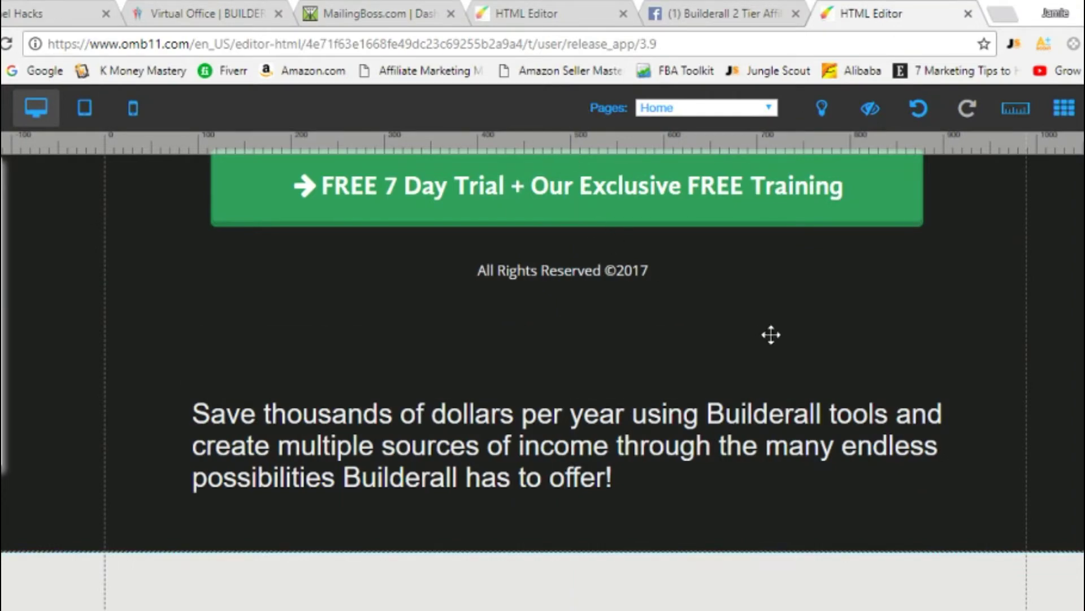
# Move the "All Rights Reserved ©2017" line to the bottom of the dark section and raise the closing paragraph towards the trial button.
pyautogui.scroll(3, 618, 359)
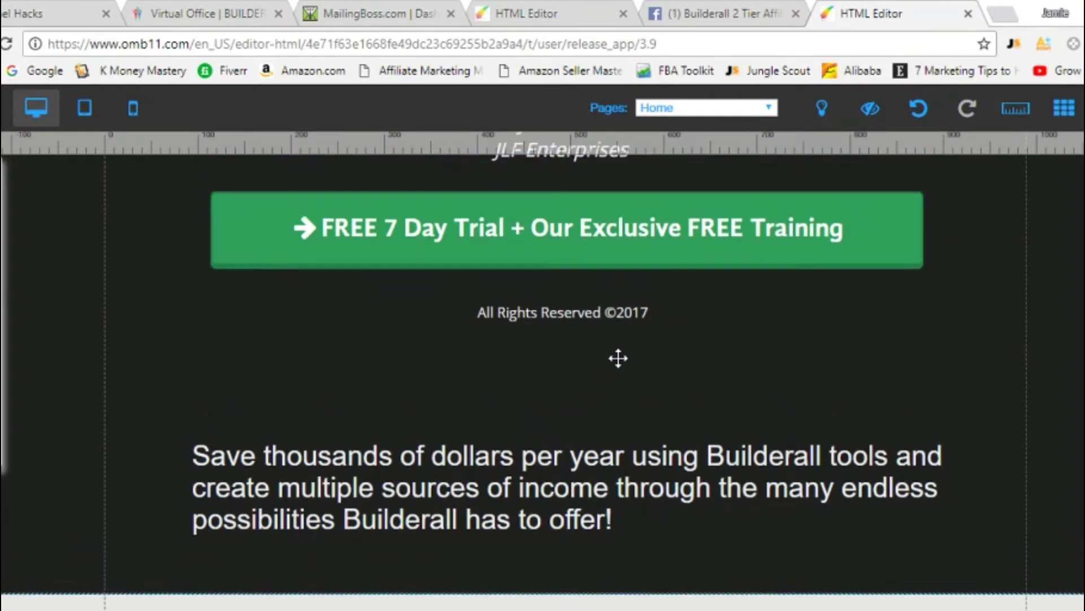
pyautogui.scroll(6, 618, 368)
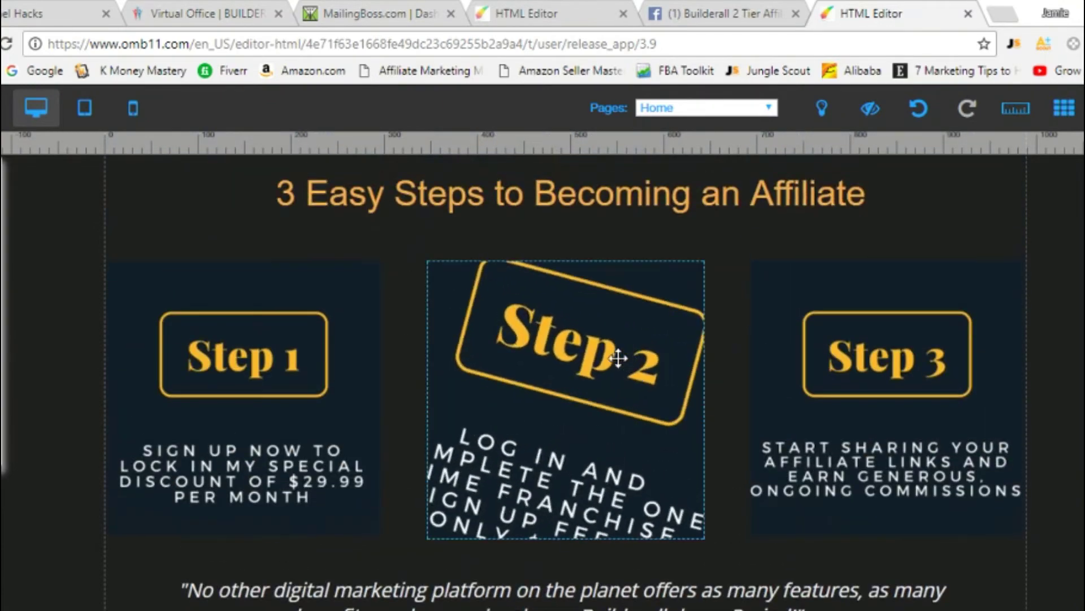
pyautogui.scroll(-8, 618, 359)
pyautogui.scroll(-2, 618, 358)
pyautogui.scroll(6, 617, 364)
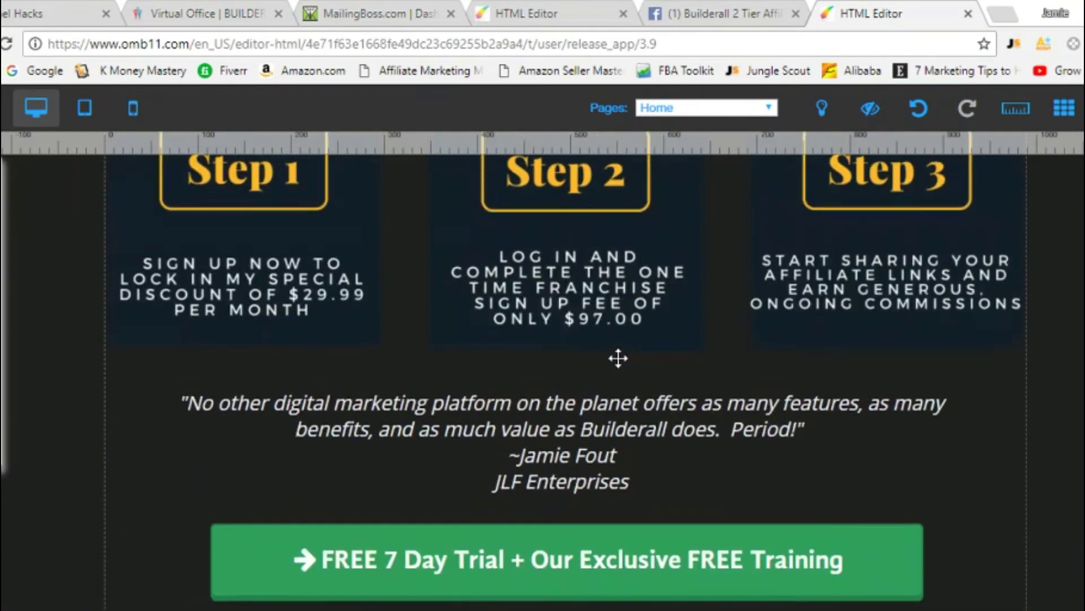
pyautogui.scroll(-6, 618, 367)
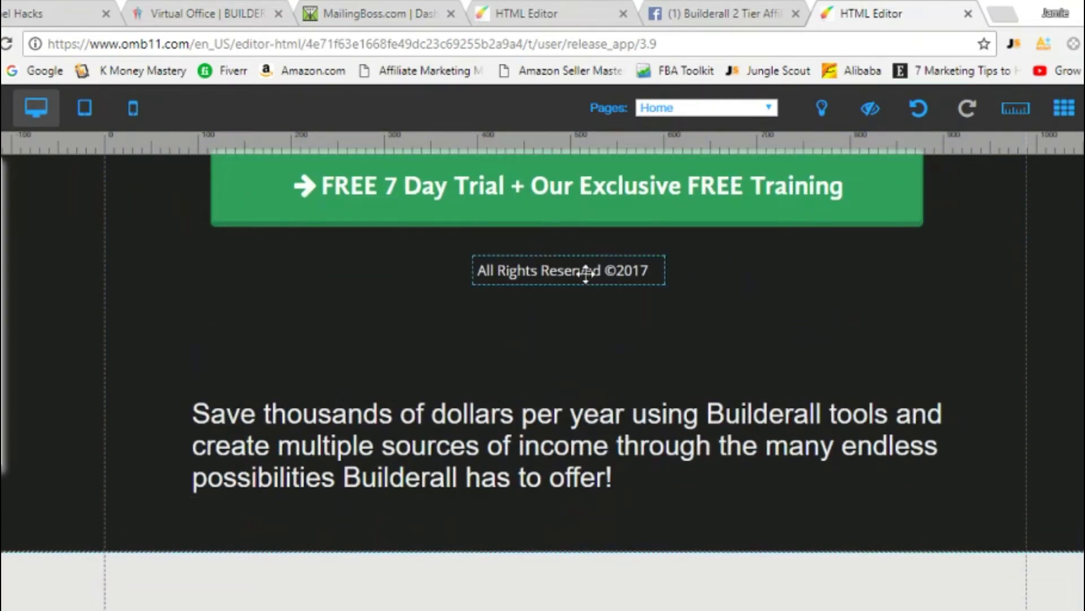
pyautogui.moveTo(588, 272); pyautogui.dragTo(586, 535)
pyautogui.moveTo(564, 451); pyautogui.dragTo(564, 370)
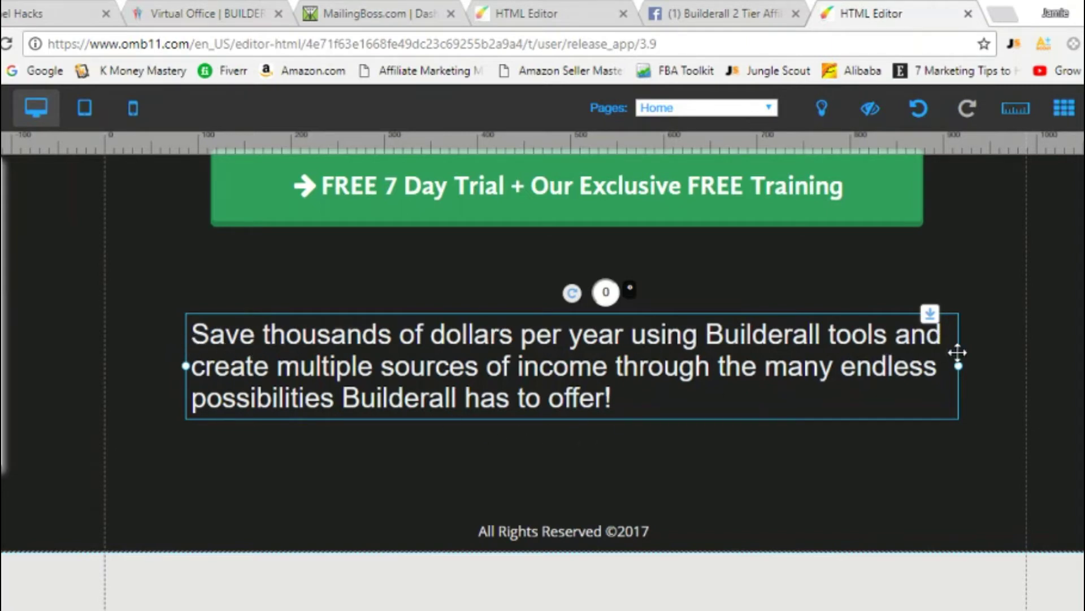
# Fine-tune the closing paragraph's position and raise the copyright line slightly above the dark section's lower edge.
pyautogui.moveTo(824, 358); pyautogui.dragTo(821, 358)
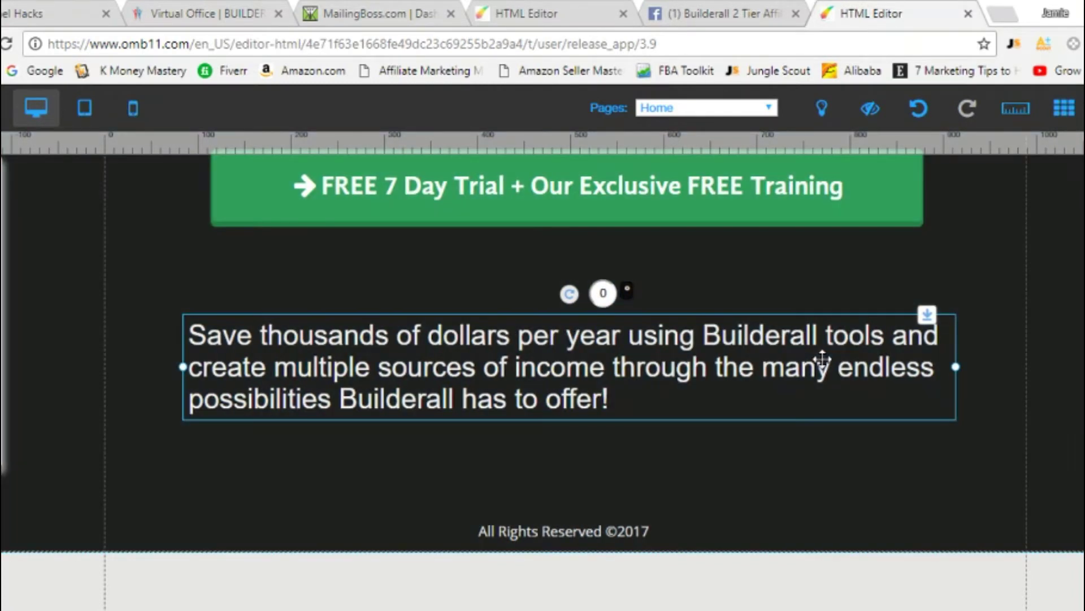
pyautogui.click(967, 461)
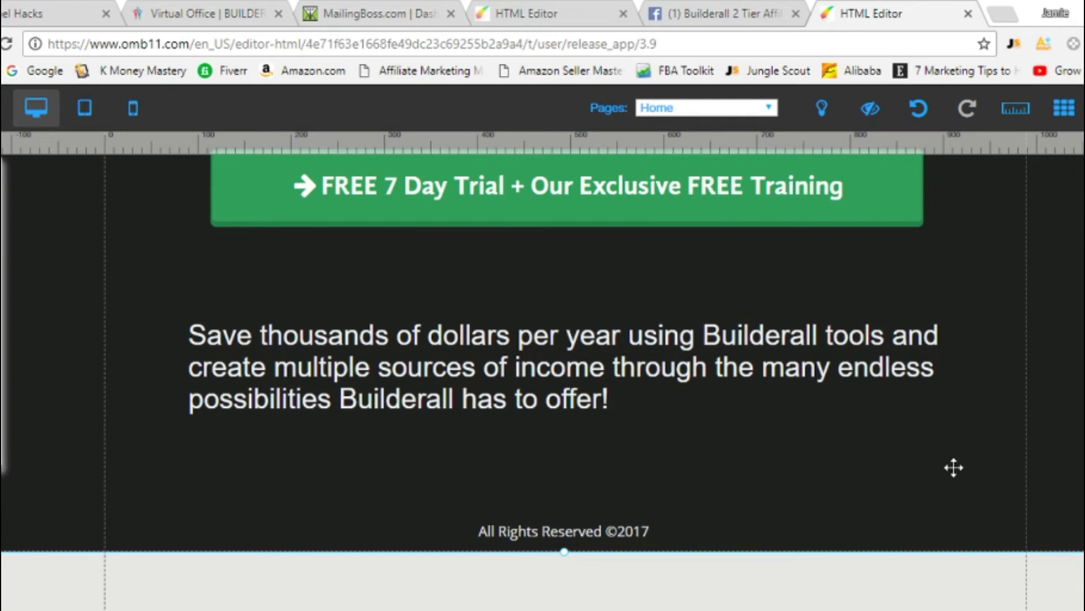
pyautogui.moveTo(572, 532); pyautogui.dragTo(567, 506)
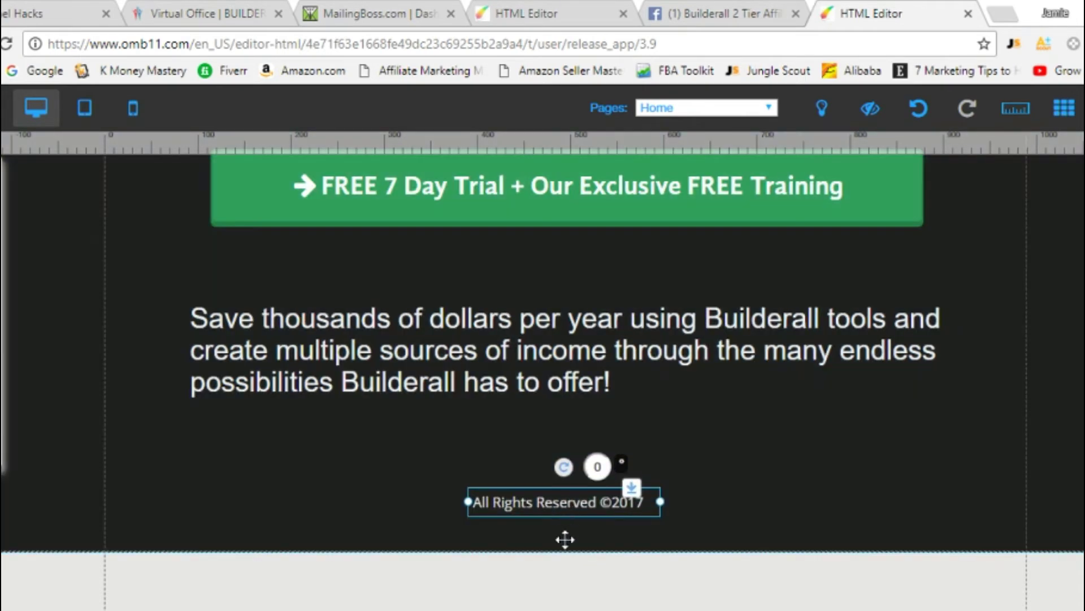
pyautogui.click(565, 541)
# Review the desktop page around the closing section and switch the editor to the tablet layout.
pyautogui.scroll(20, 819, 492)
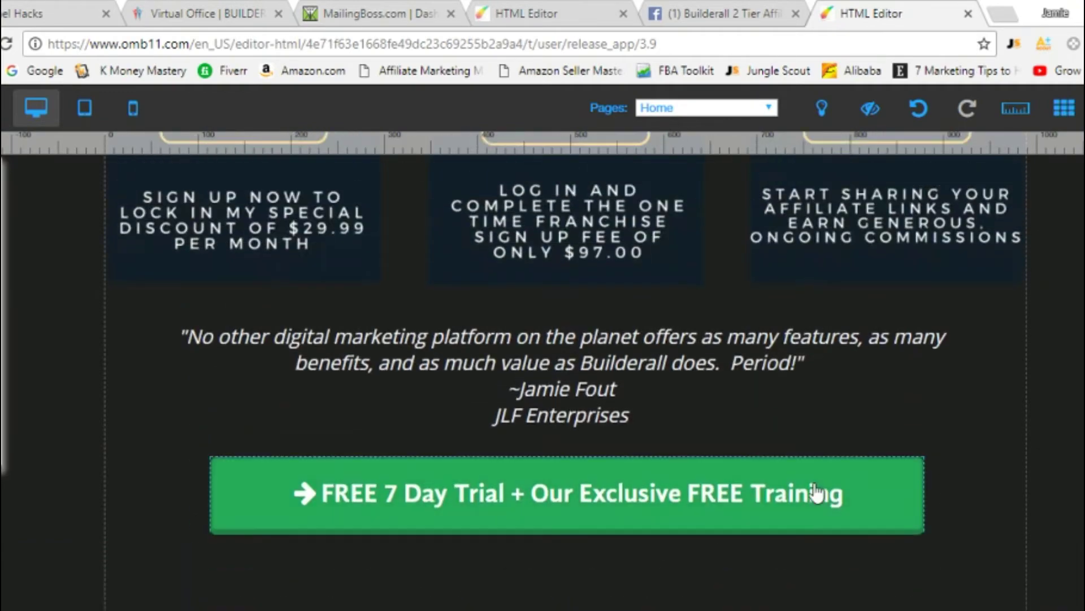
pyautogui.scroll(-10, 814, 482)
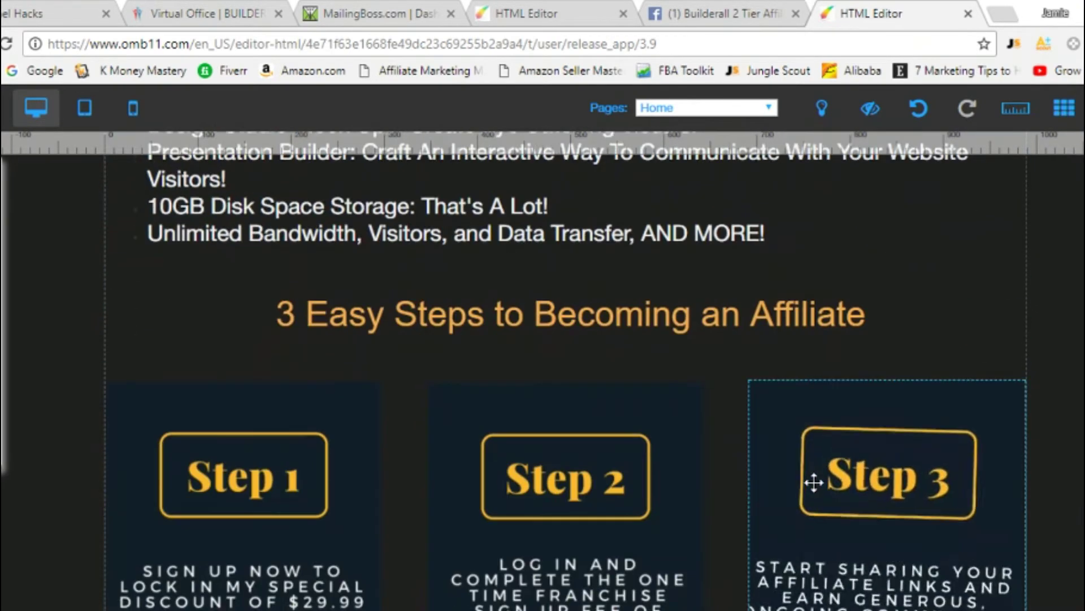
pyautogui.scroll(-3, 814, 482)
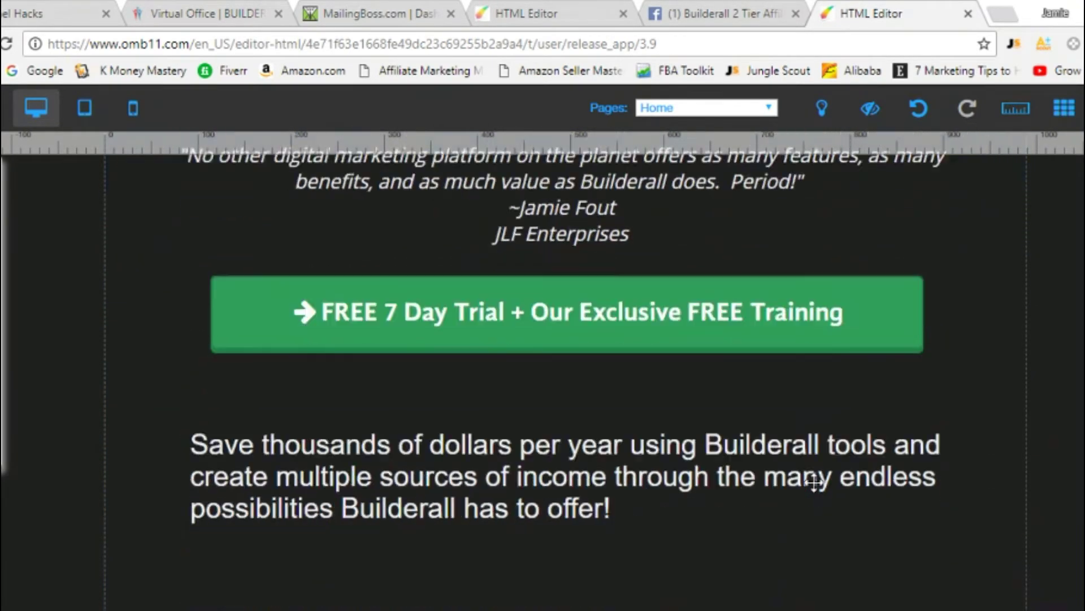
pyautogui.scroll(5, 820, 484)
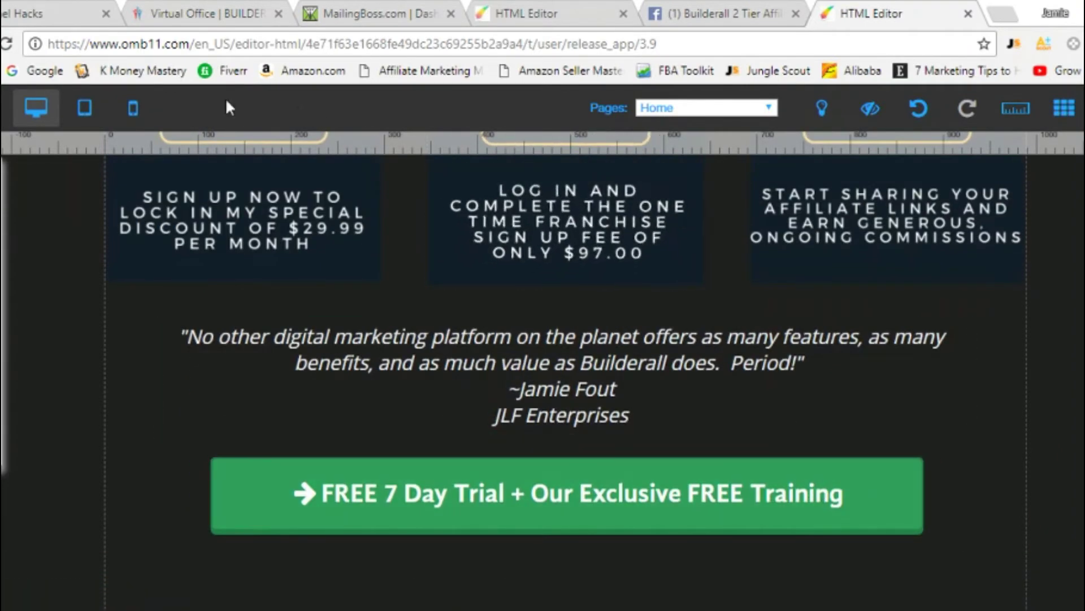
pyautogui.click(83, 107)
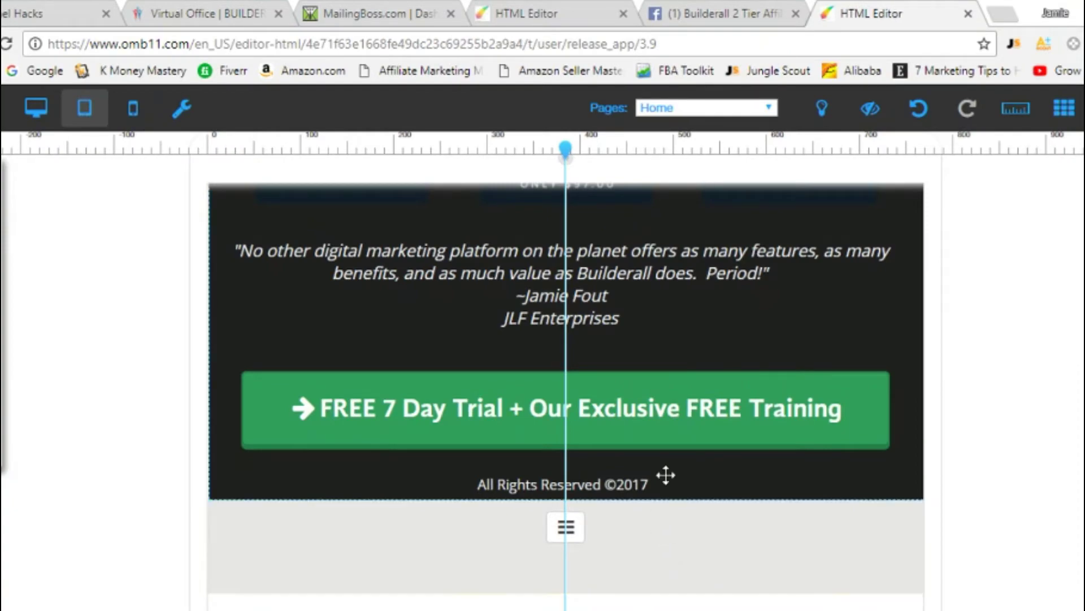
# Move the off-page closing paragraph down the tablet layout until it sits beside the trial button.
pyautogui.scroll(8, 692, 401)
pyautogui.scroll(6, 685, 390)
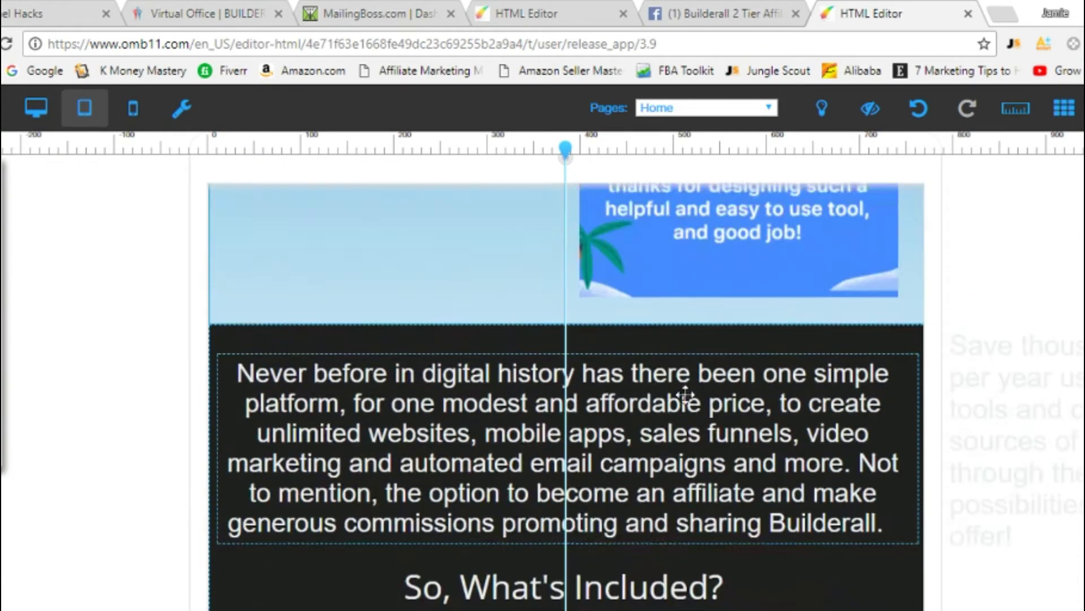
pyautogui.scroll(-4, 685, 392)
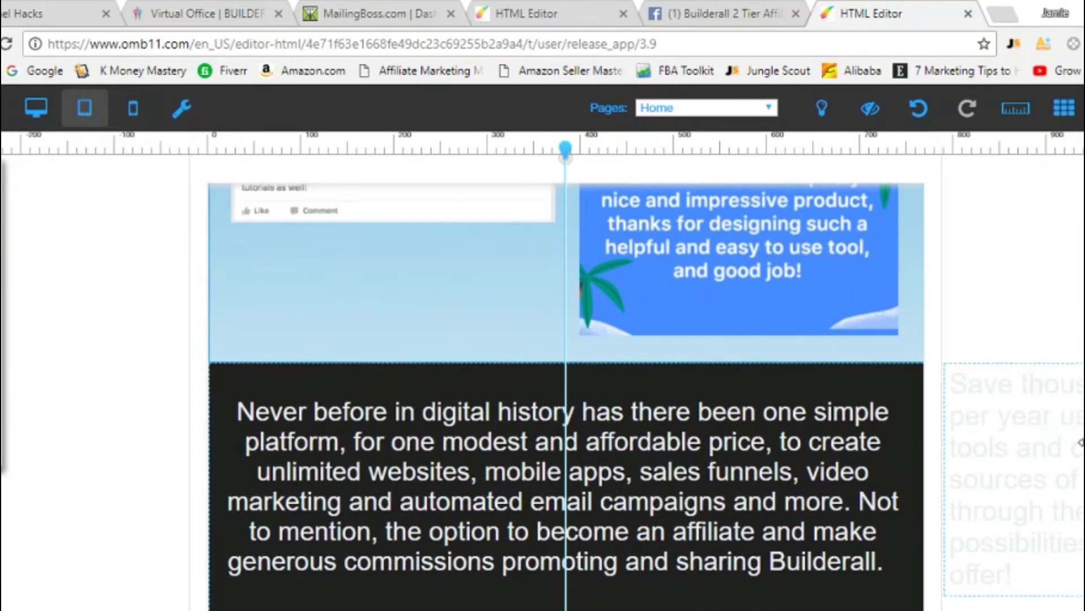
pyautogui.scroll(-3, 1017, 447)
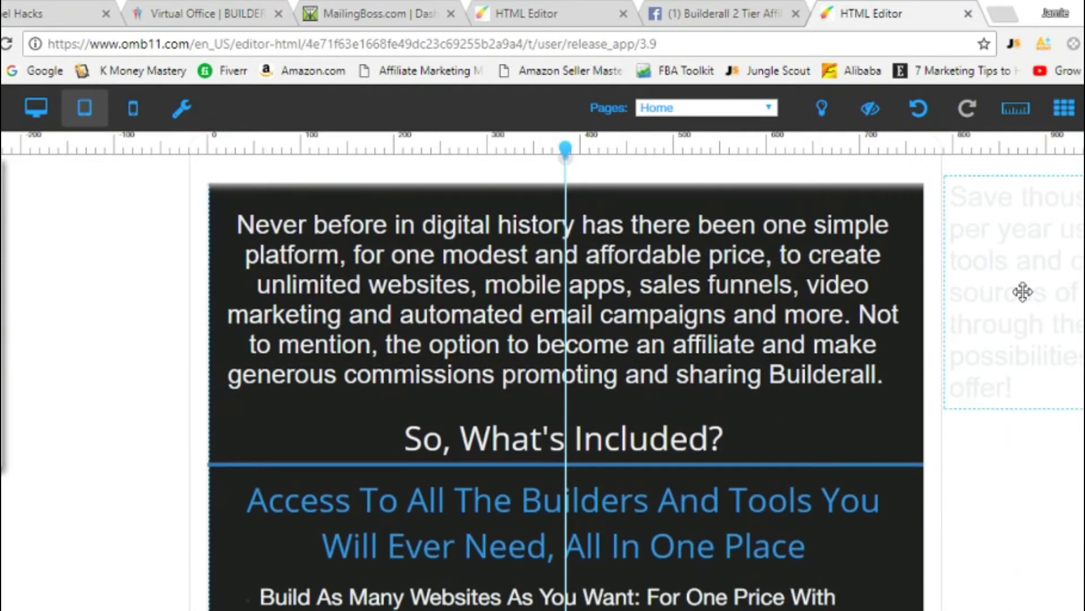
pyautogui.scroll(-6, 875, 418)
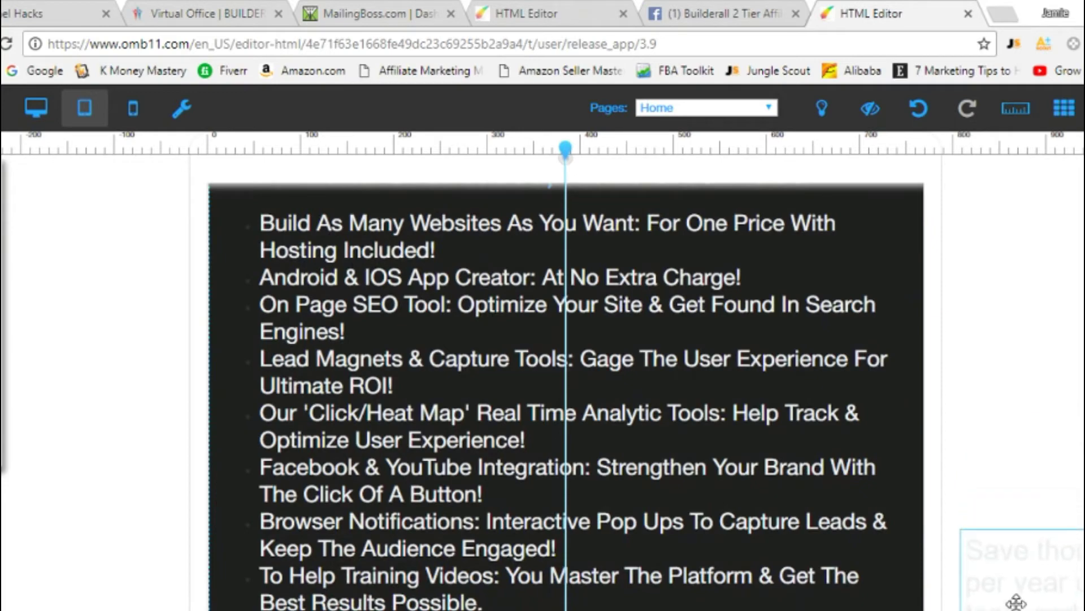
pyautogui.scroll(-6, 768, 444)
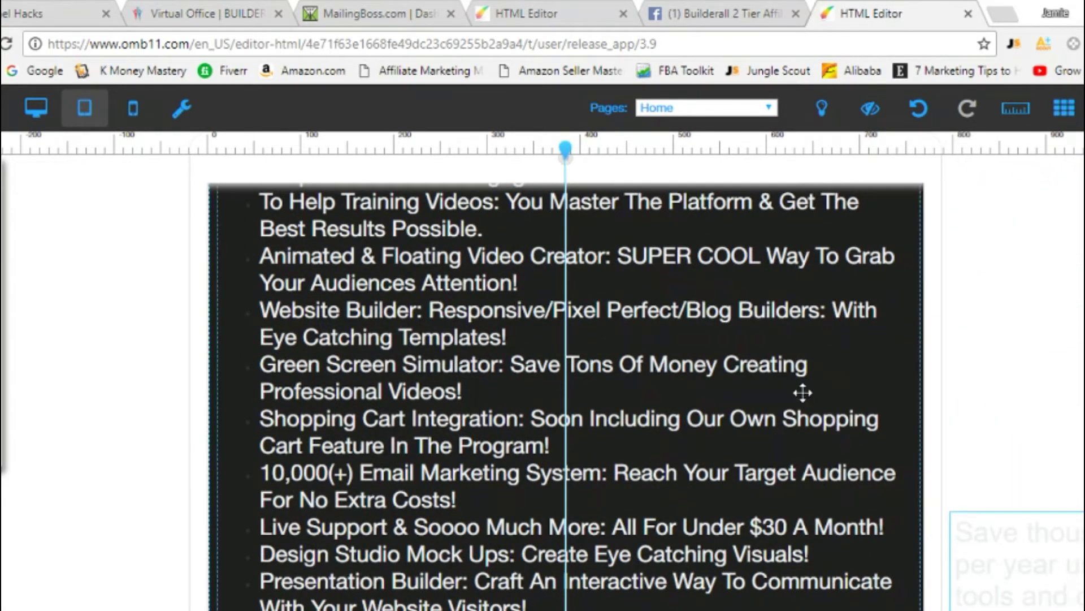
pyautogui.scroll(-5, 809, 387)
pyautogui.scroll(-3, 819, 380)
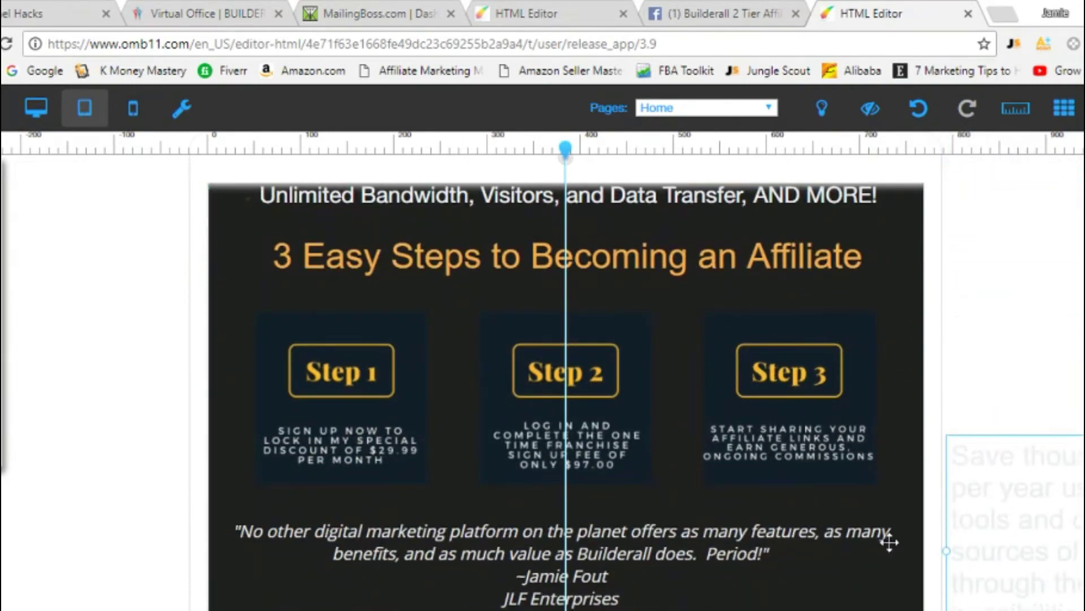
pyautogui.scroll(-5, 826, 421)
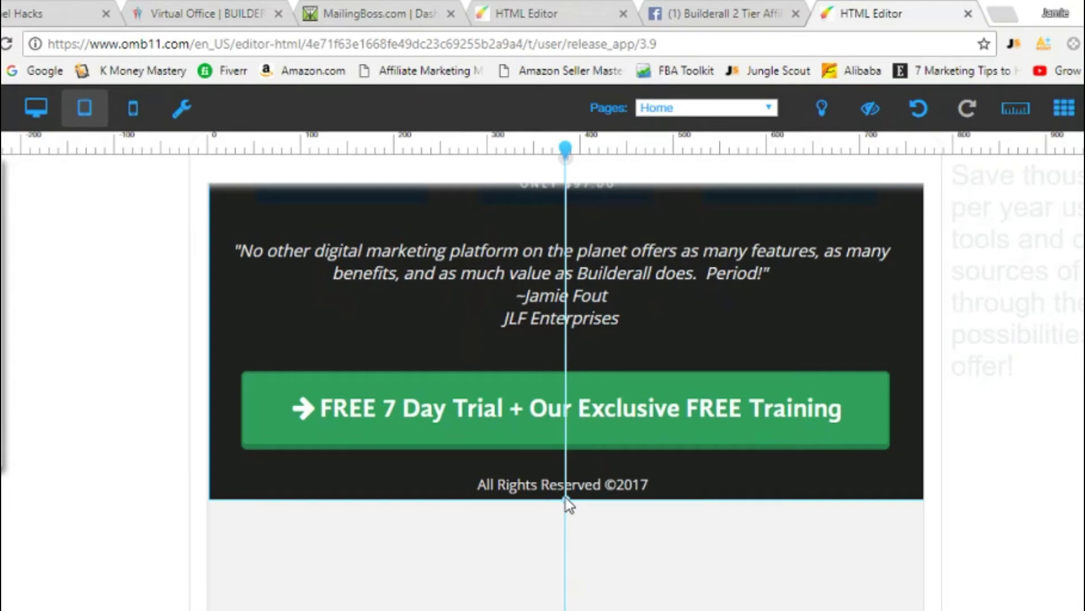
# Nudge the copyright line up, shift the vertical guide aside and extend the dark section well below the copyright line.
pyautogui.click(597, 478)
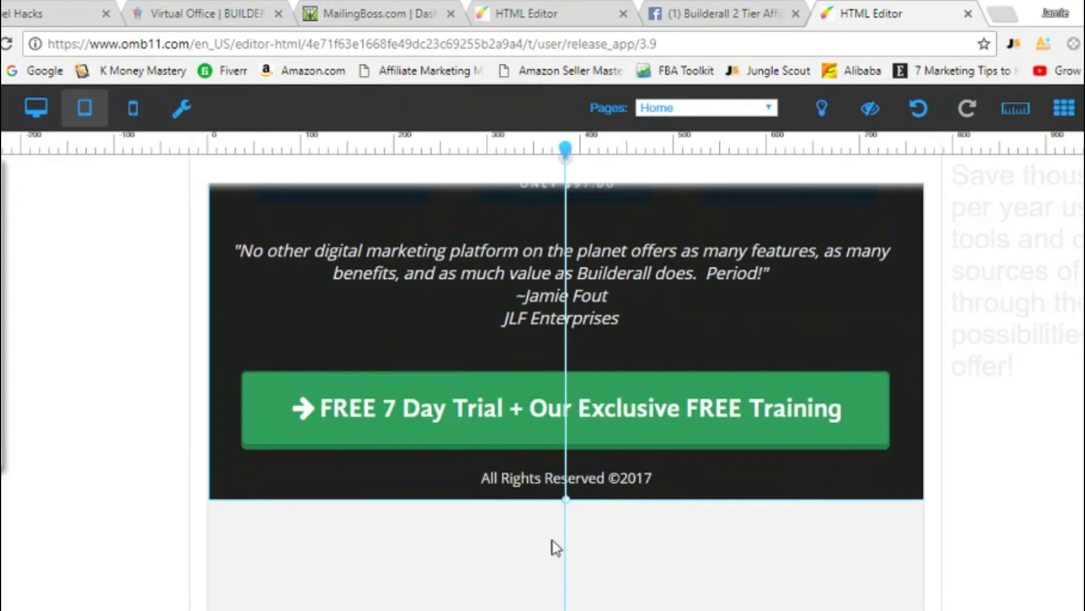
pyautogui.moveTo(566, 149); pyautogui.dragTo(471, 149)
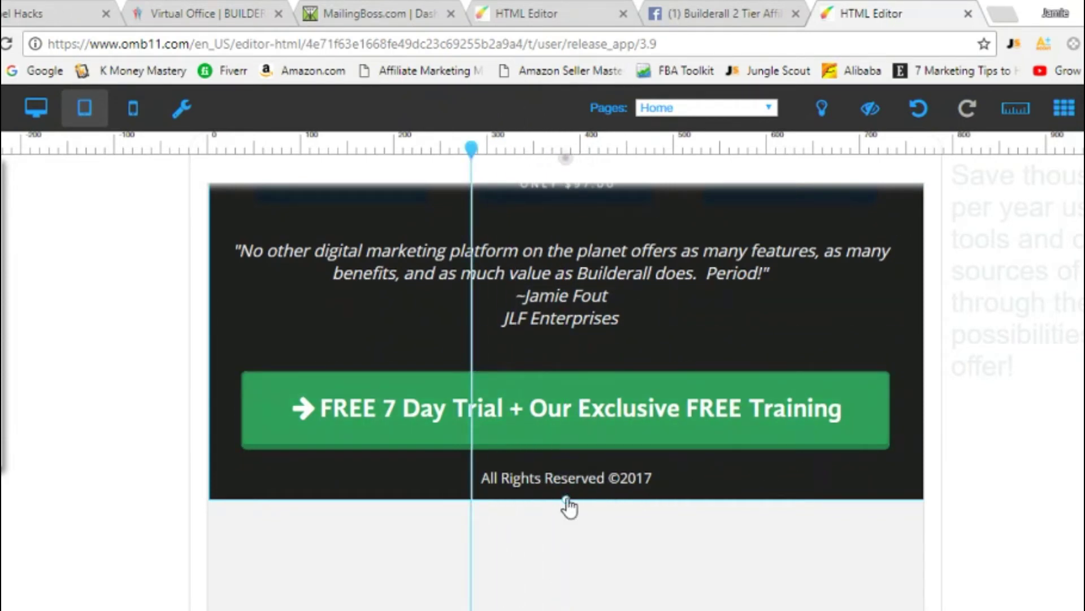
pyautogui.moveTo(567, 505); pyautogui.dragTo(567, 610)
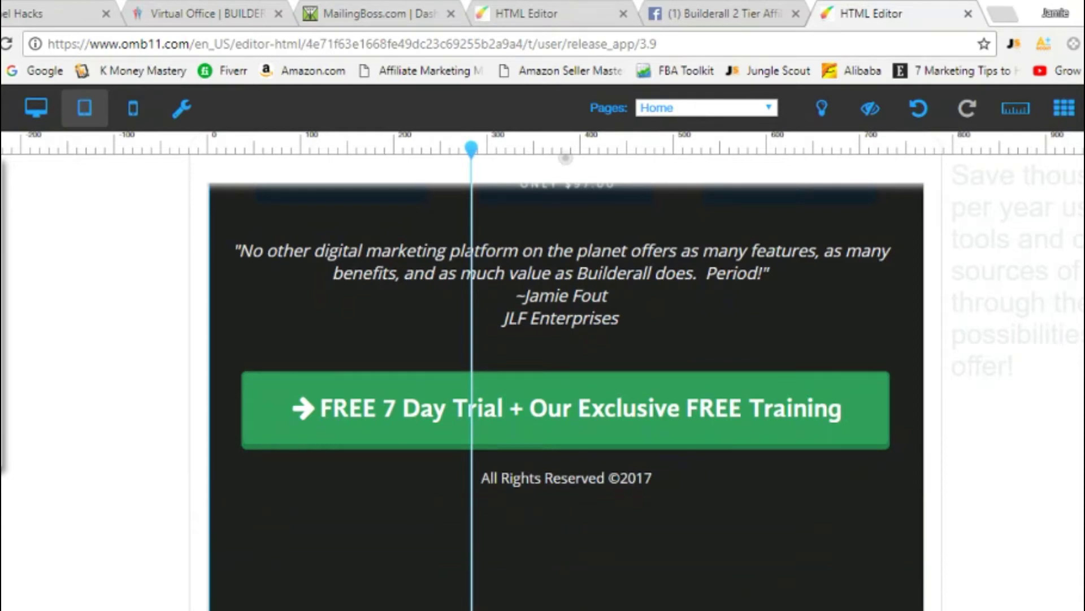
# Move the "All Rights Reserved ©2017" line down to the extended dark section's lower edge, aligned with the vertical guide.
pyautogui.scroll(-2, 602, 558)
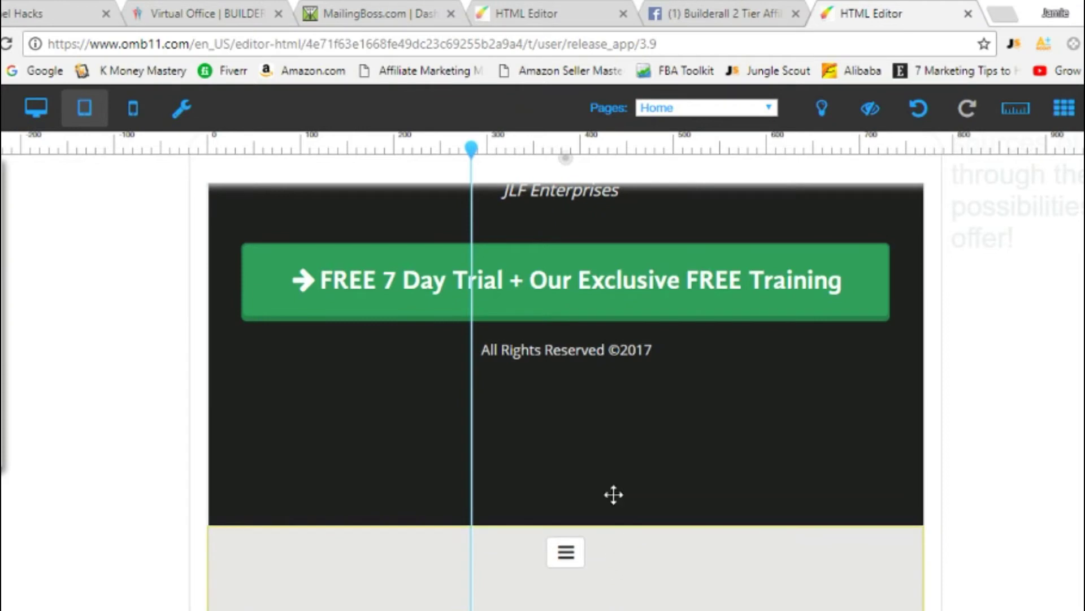
pyautogui.moveTo(621, 349); pyautogui.dragTo(612, 508)
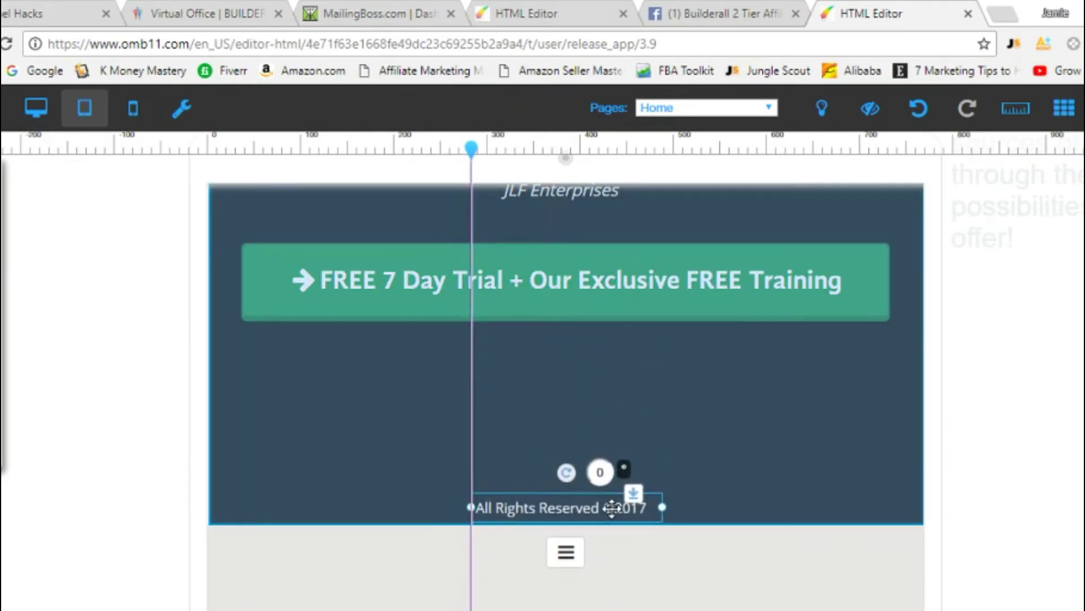
pyautogui.moveTo(613, 508); pyautogui.dragTo(612, 508)
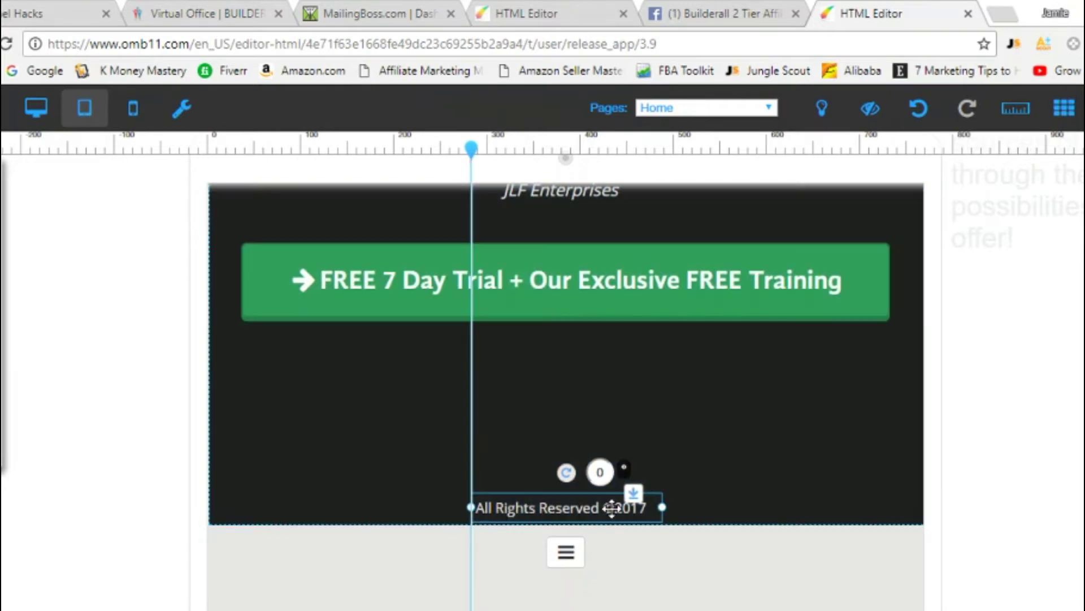
# Recenter the vertical guide, place the closing paragraph between the trial button and copyright line, and widen it to about 743 px.
pyautogui.moveTo(472, 148); pyautogui.dragTo(566, 147)
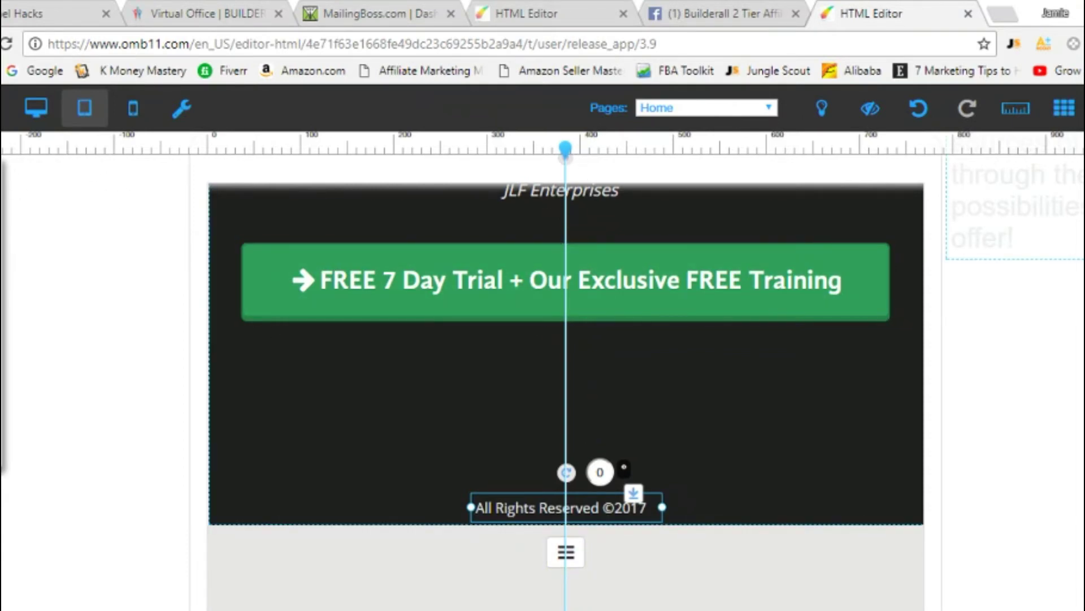
pyautogui.moveTo(1012, 206); pyautogui.dragTo(539, 438)
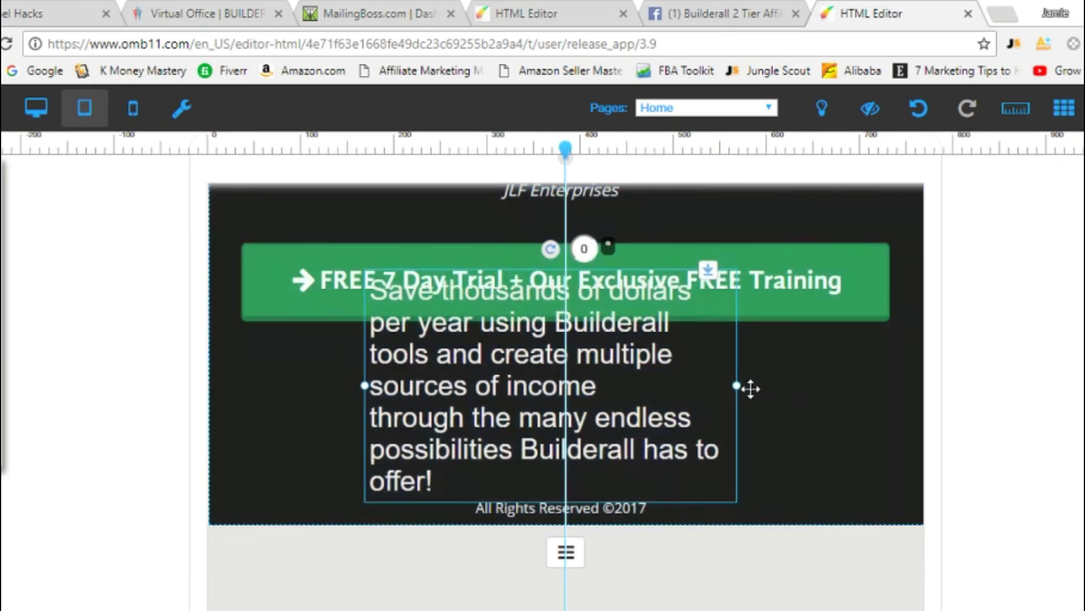
pyautogui.moveTo(738, 390); pyautogui.dragTo(865, 396)
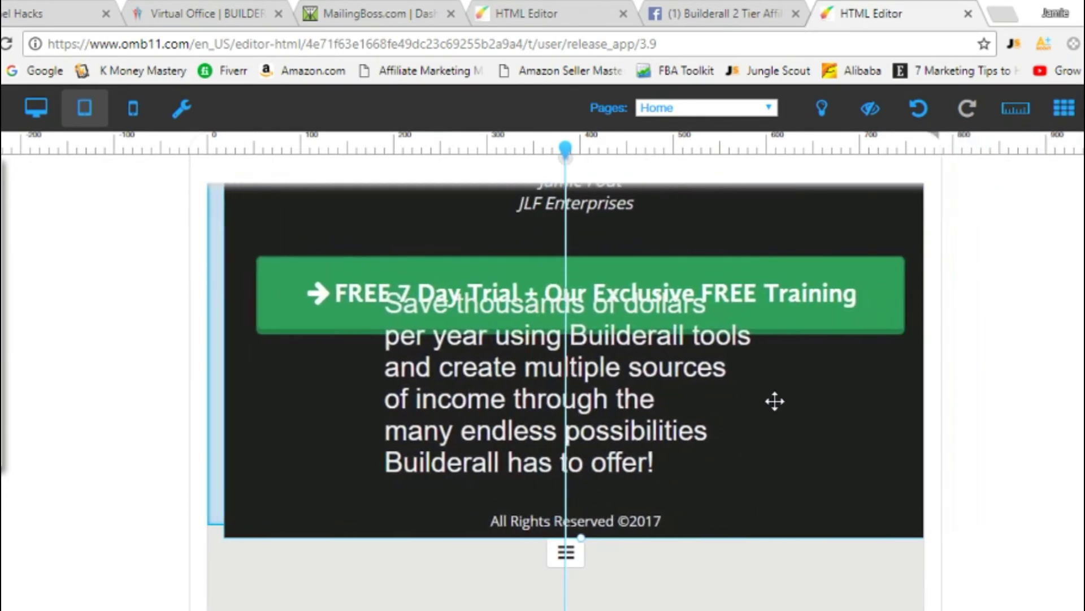
pyautogui.click(696, 380)
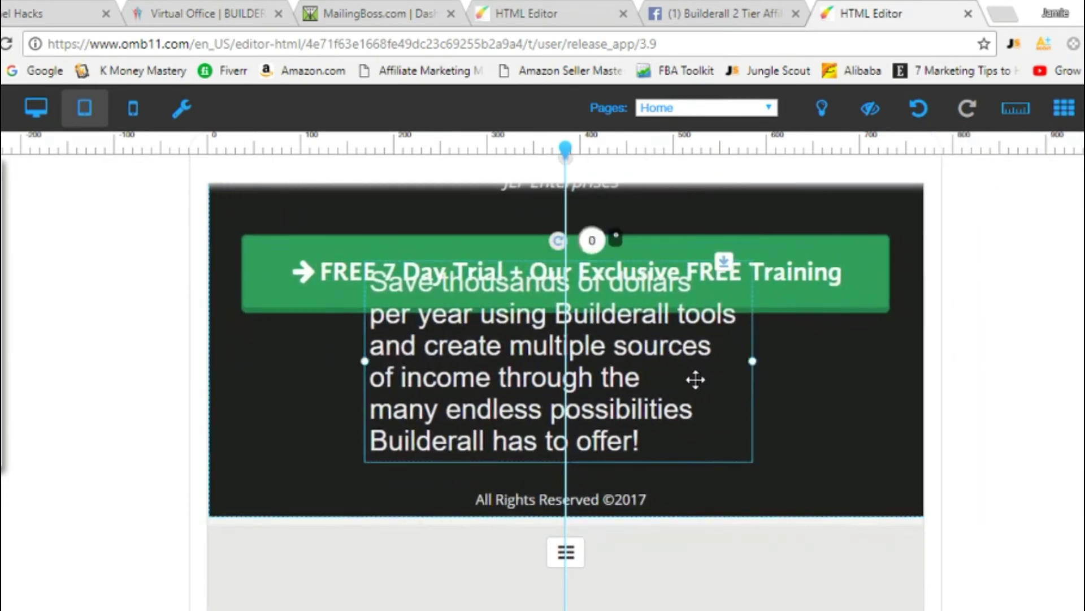
pyautogui.moveTo(753, 365); pyautogui.dragTo(921, 379)
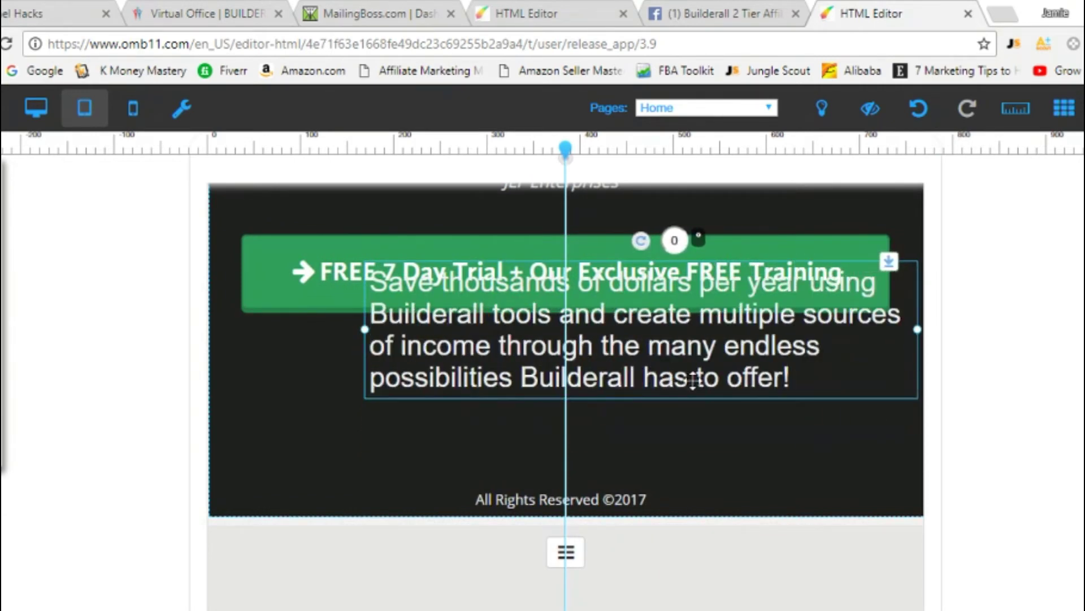
pyautogui.moveTo(364, 330); pyautogui.dragTo(224, 329)
pyautogui.moveTo(461, 356); pyautogui.dragTo(461, 422)
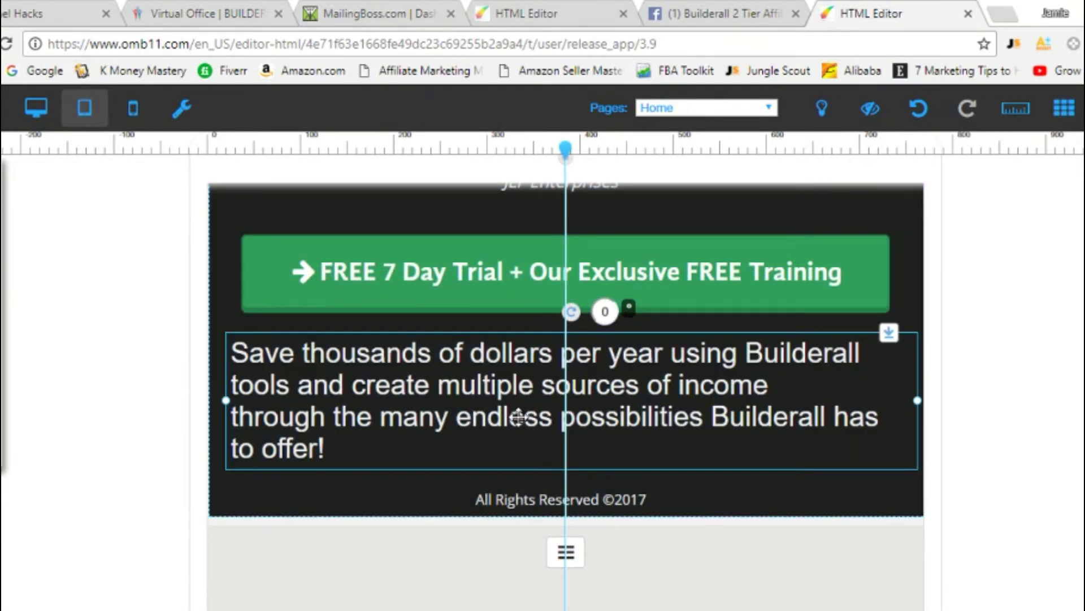
# Set the closing paragraph's font size to 20 px and reposition it midway between the trial button and copyright line.
pyautogui.rightClick(369, 403)
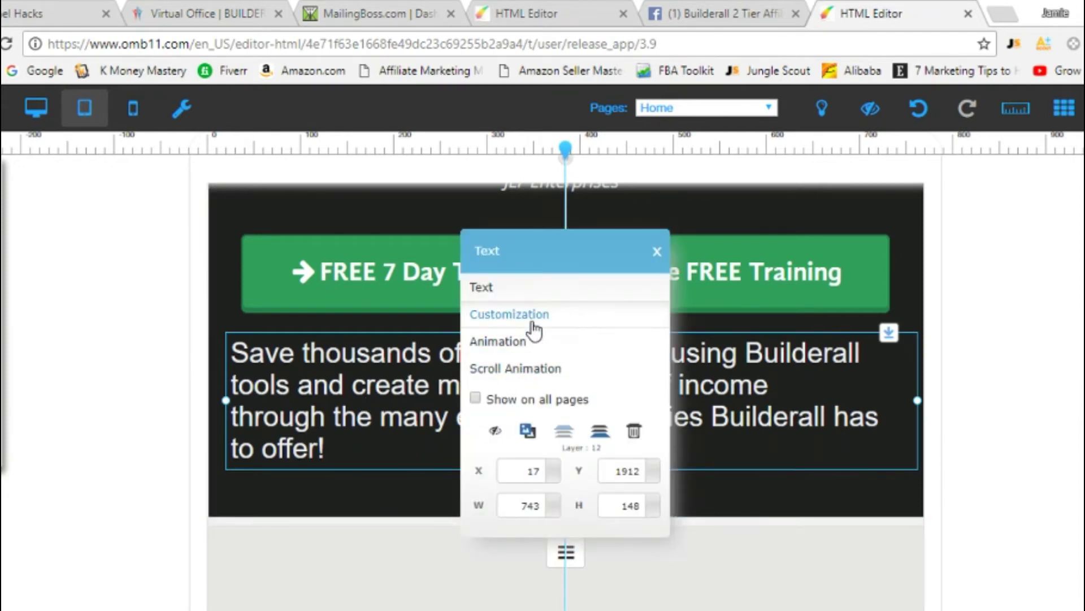
pyautogui.click(509, 316)
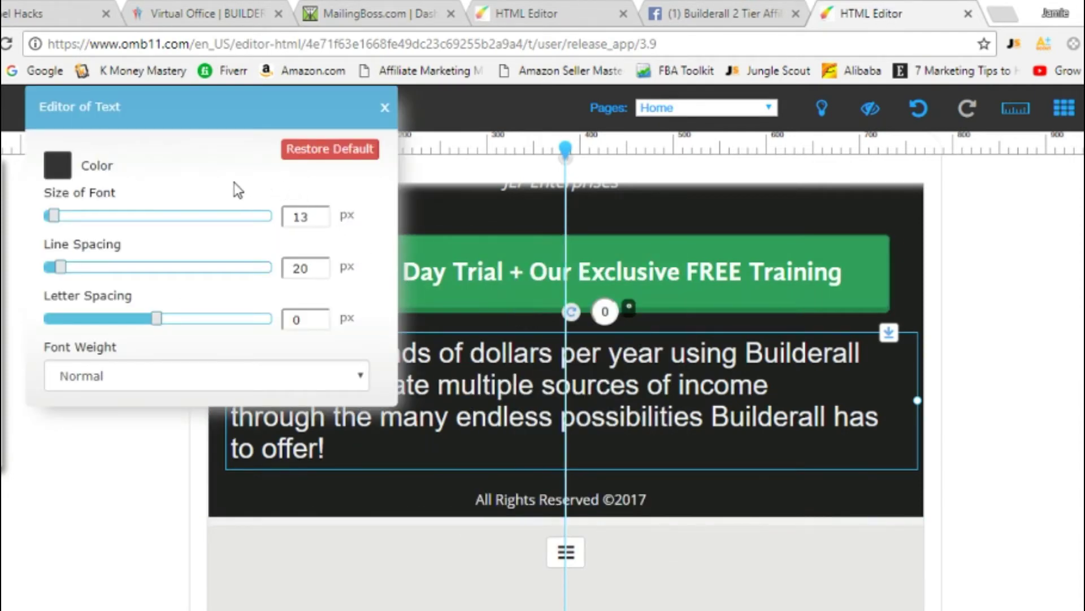
pyautogui.click(322, 221)
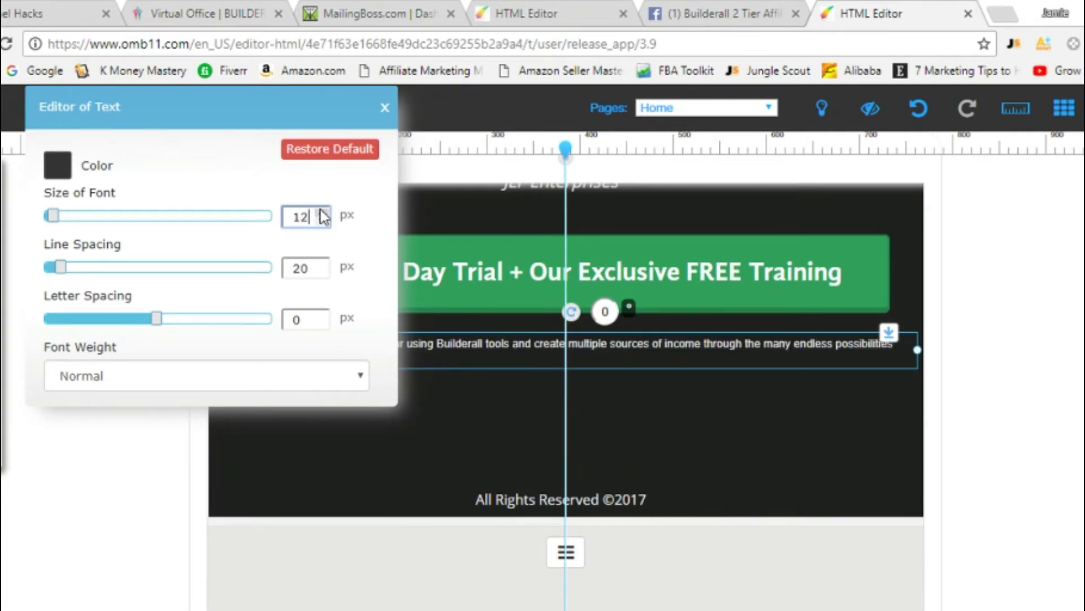
pyautogui.click(323, 214)
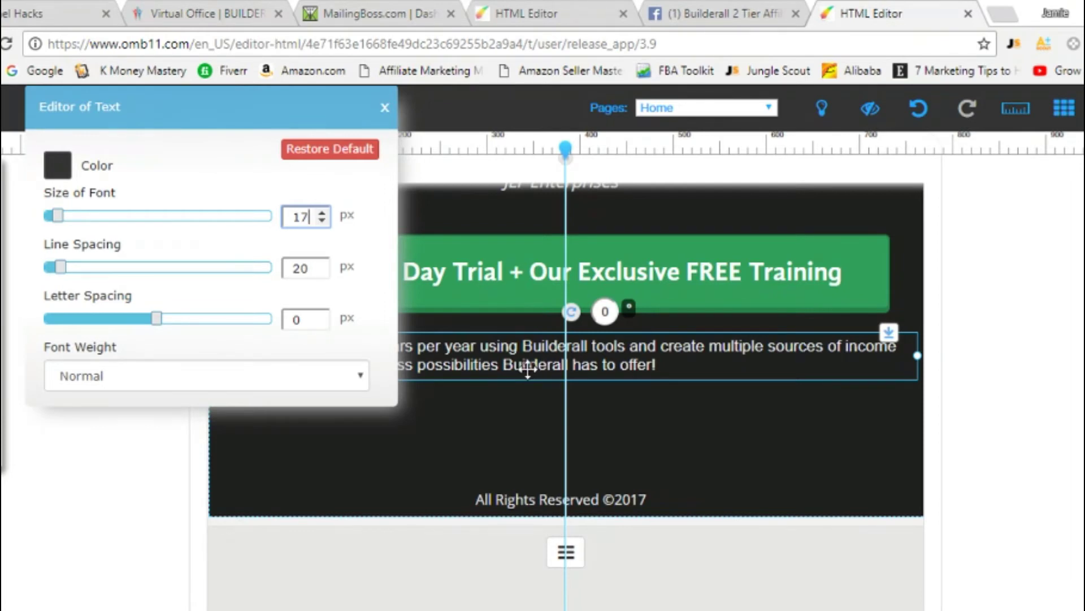
pyautogui.click(322, 213)
pyautogui.click(321, 213)
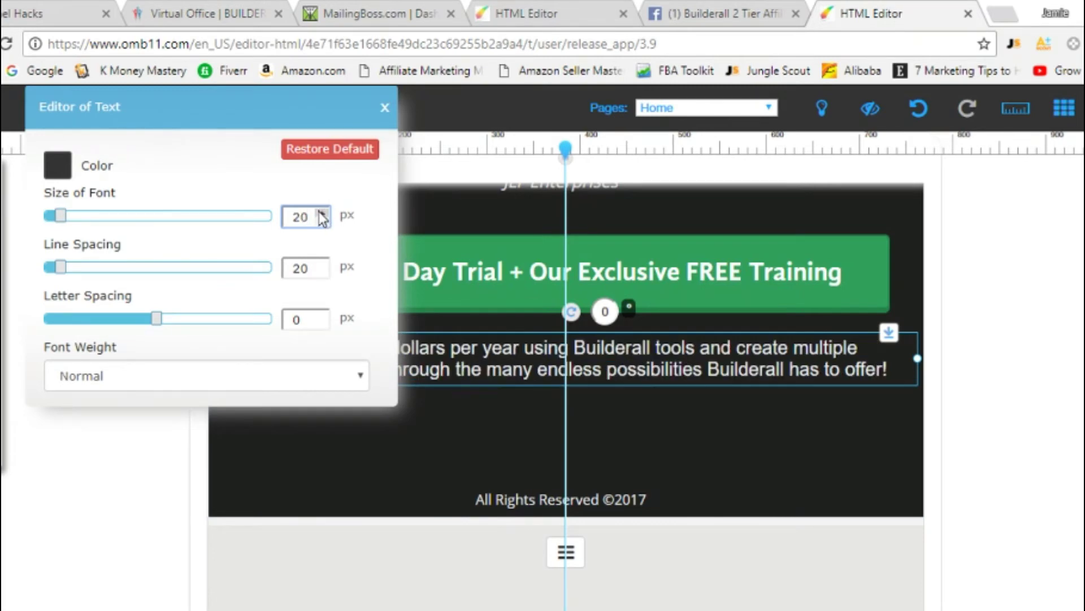
pyautogui.click(686, 455)
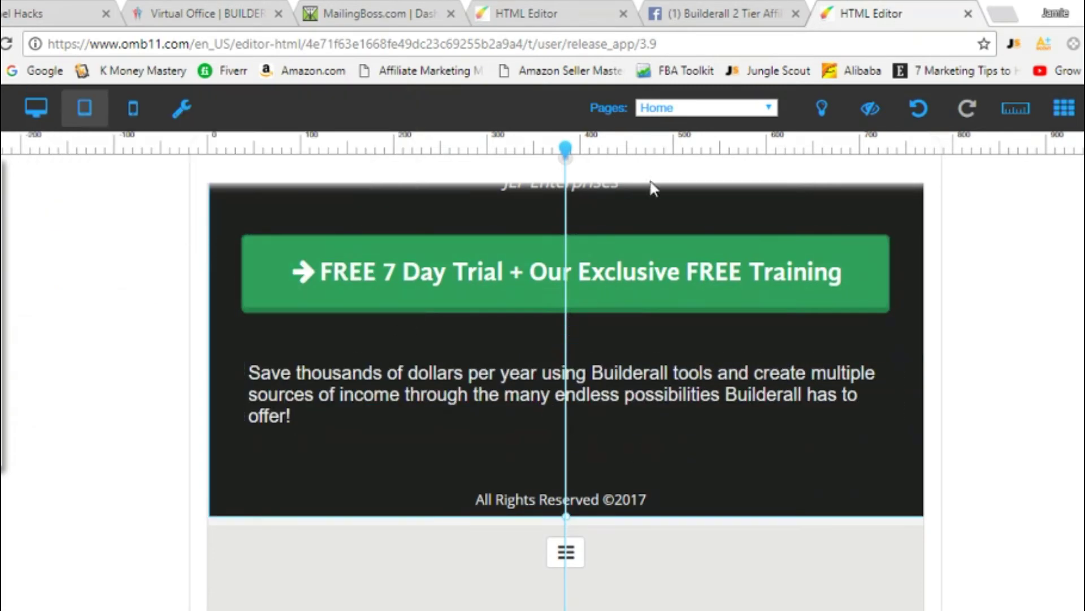
# Remove the vertical guide line from the tablet layout and switch the editor to the mobile layout.
pyautogui.click(565, 152)
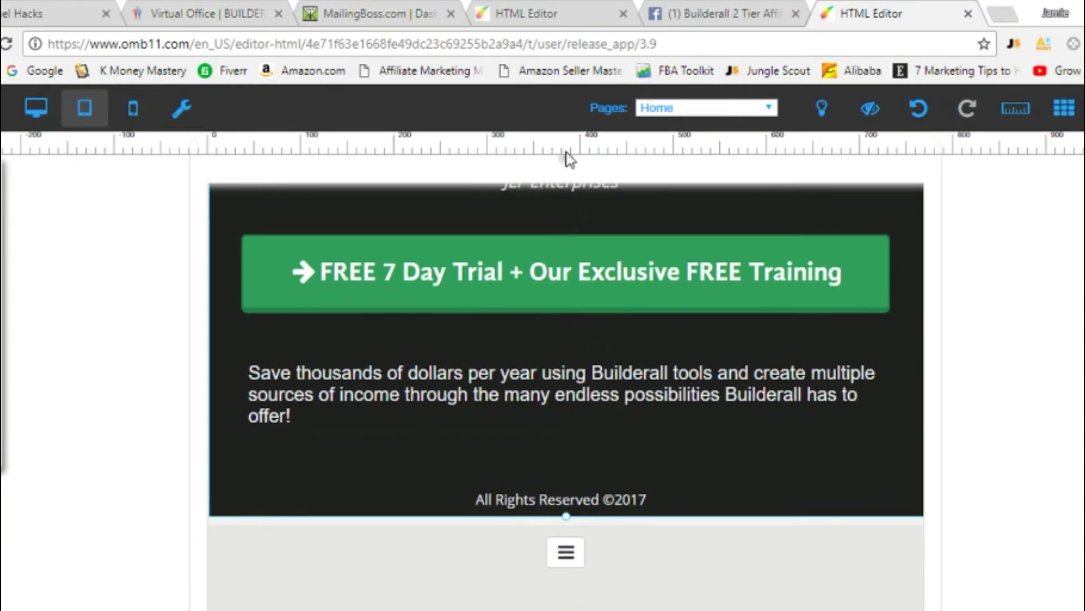
pyautogui.scroll(5, 676, 220)
pyautogui.scroll(-5, 676, 220)
pyautogui.click(130, 107)
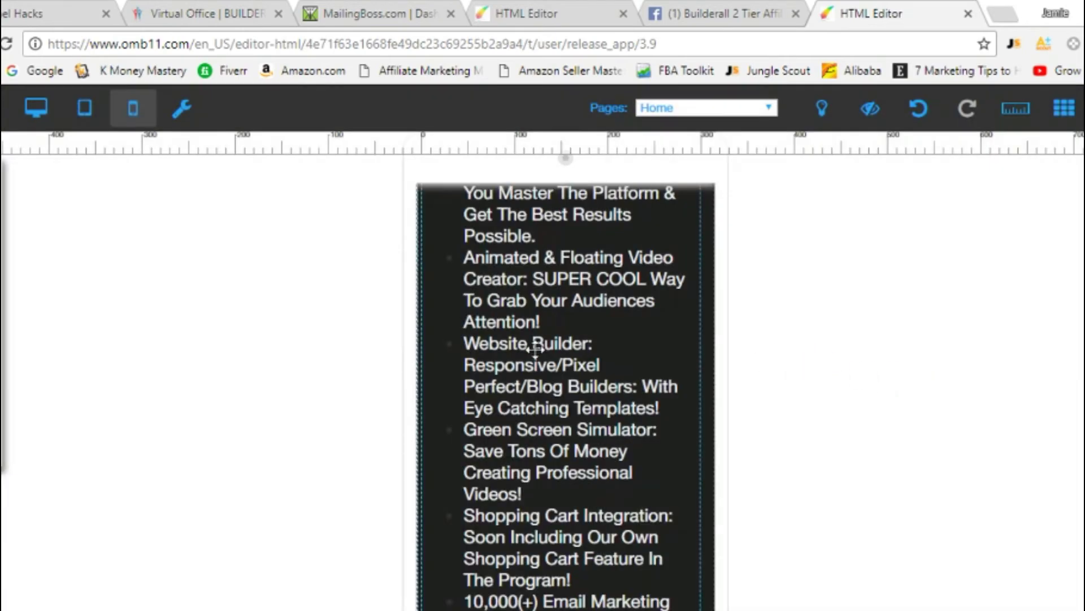
# Move the closing paragraph down outside the mobile page, next to the quote and trial button.
pyautogui.scroll(-3, 535, 347)
pyautogui.scroll(-10, 536, 347)
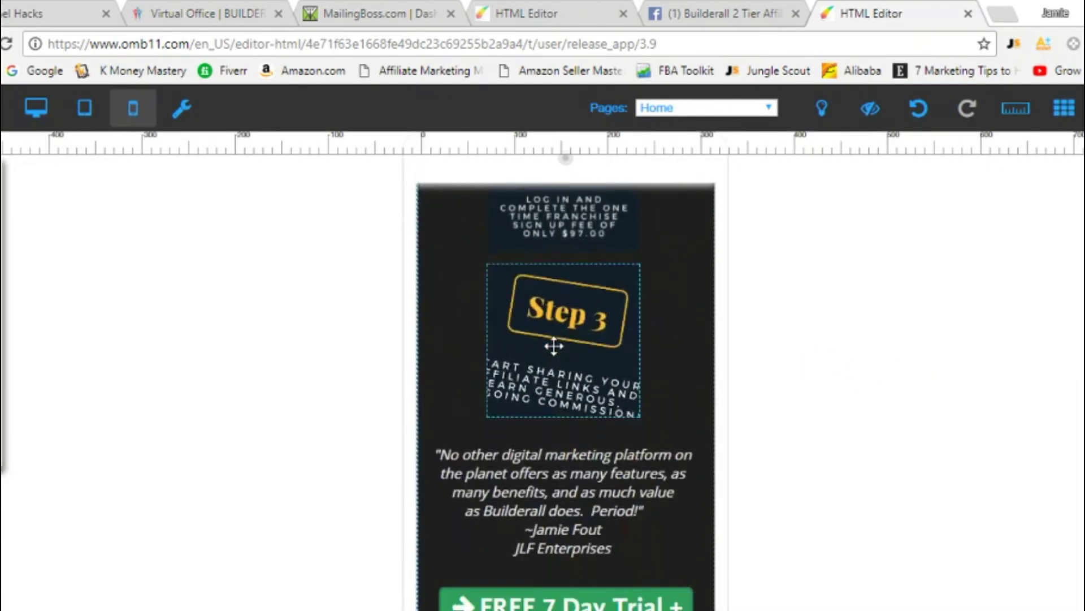
pyautogui.scroll(5, 553, 345)
pyautogui.scroll(-5, 606, 334)
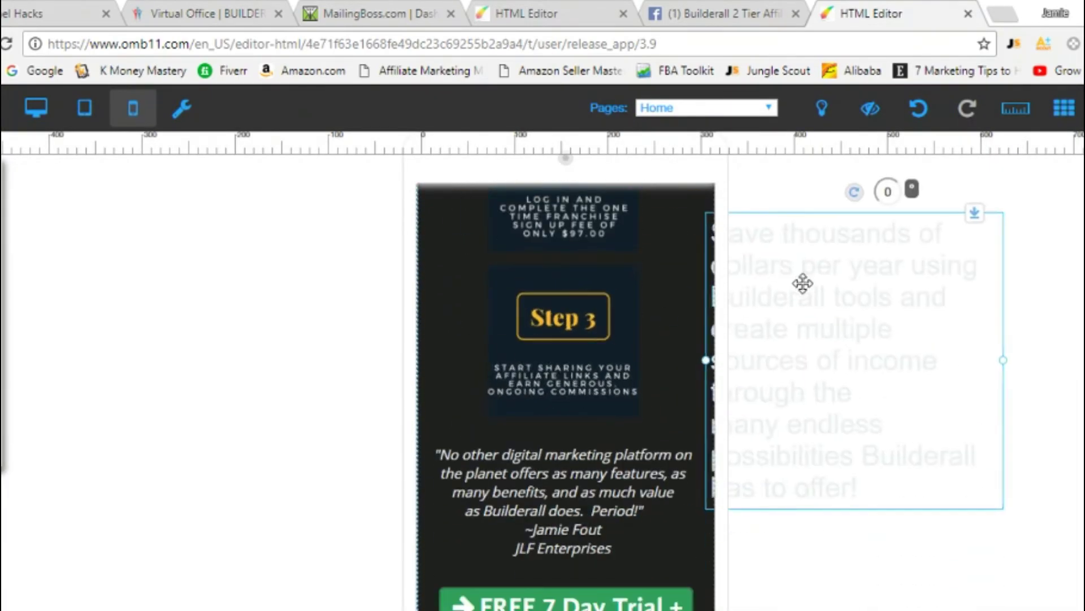
pyautogui.moveTo(830, 534); pyautogui.dragTo(842, 593)
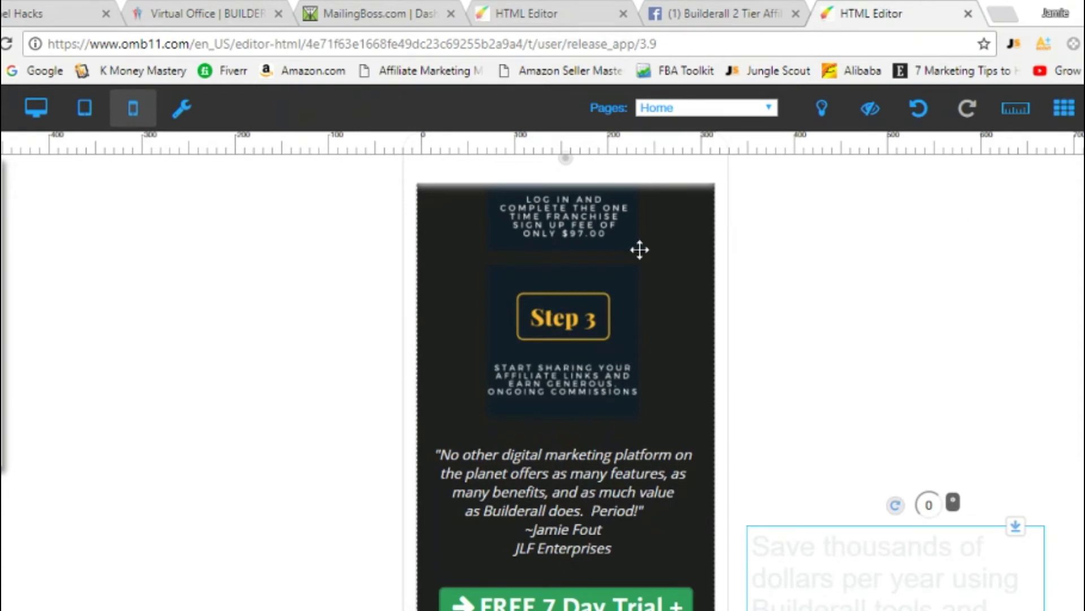
# Review the mobile layout from the end of the feature list through the affiliate steps to the copyright line.
pyautogui.scroll(8, 669, 323)
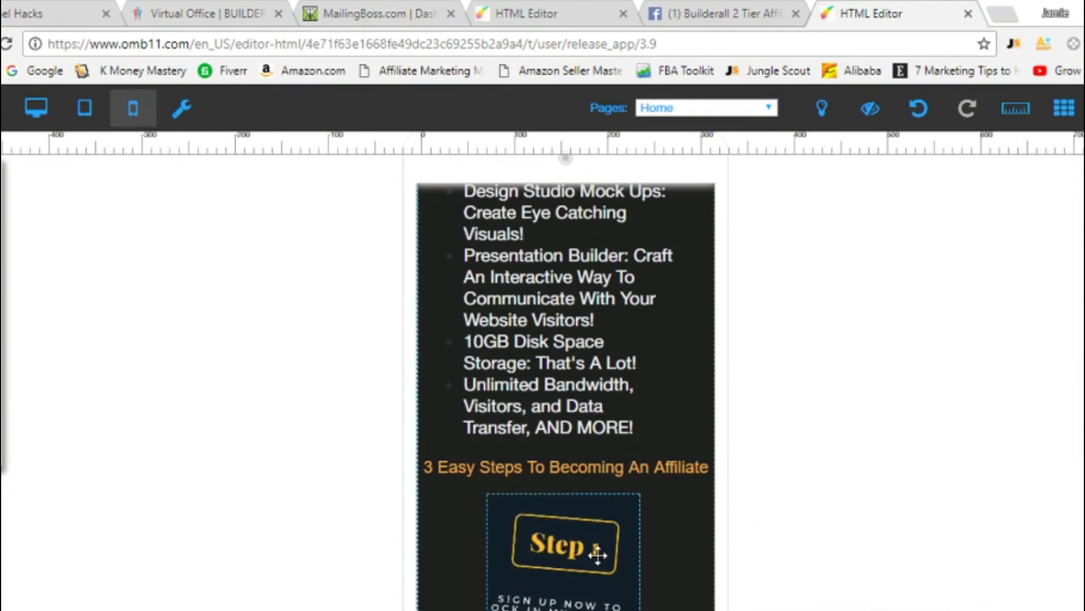
pyautogui.scroll(-5, 597, 554)
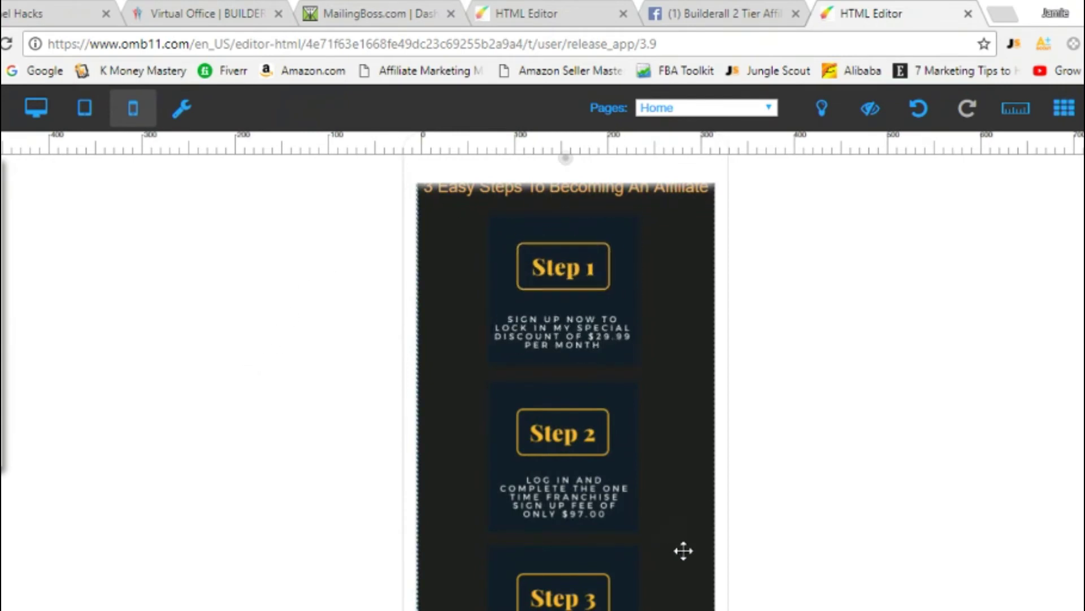
pyautogui.scroll(-5, 854, 370)
pyautogui.scroll(-2, 853, 372)
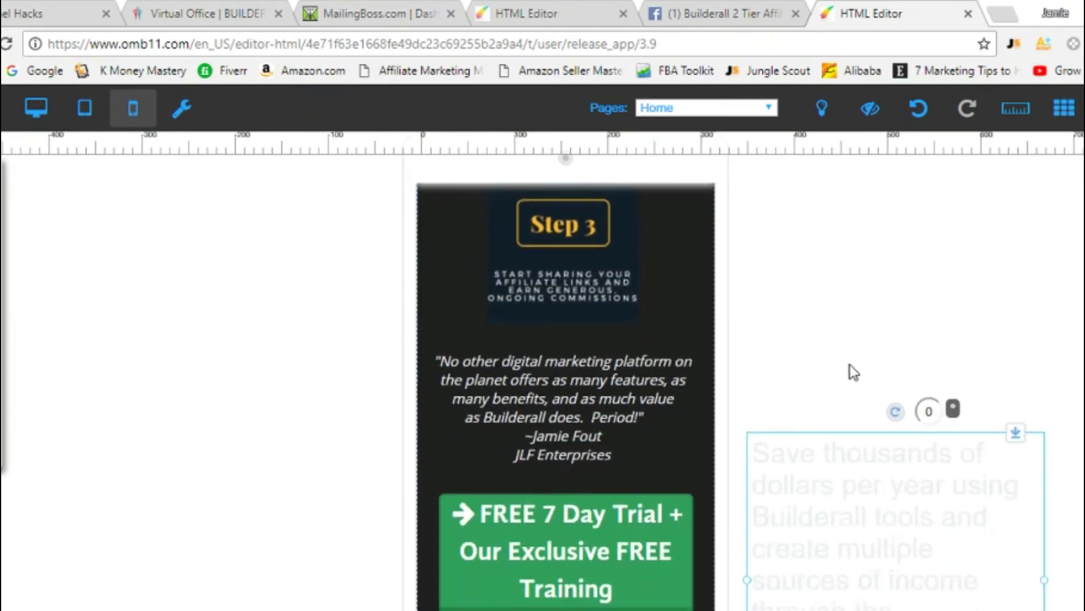
pyautogui.scroll(-2, 852, 370)
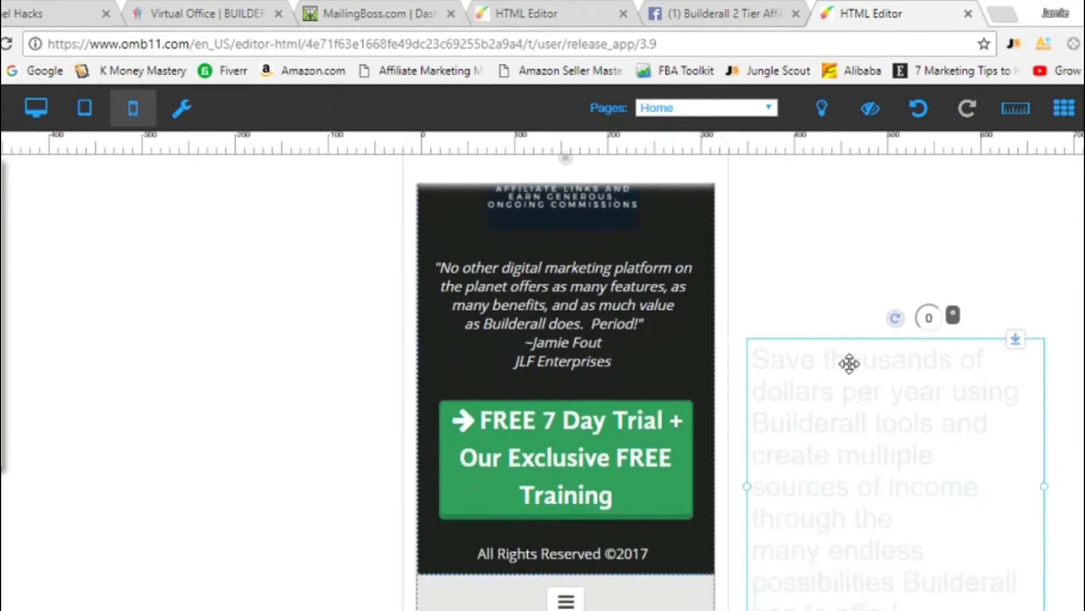
pyautogui.scroll(-1, 849, 364)
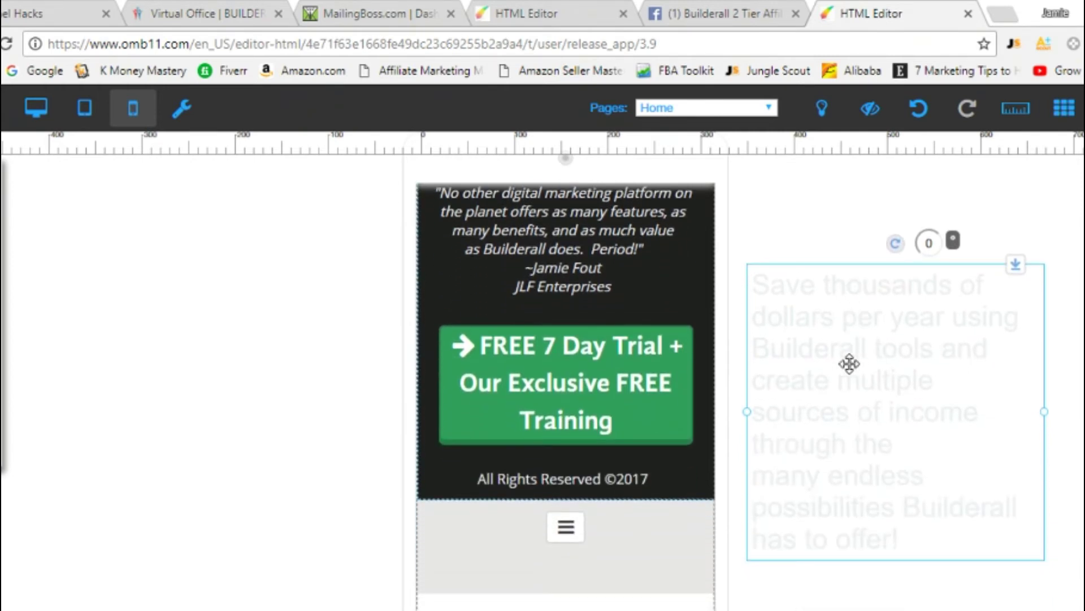
# Extend the dark footer section downward in the mobile layout and bring the closing paragraph inside the mobile page.
pyautogui.click(615, 540)
pyautogui.moveTo(615, 540); pyautogui.dragTo(615, 610)
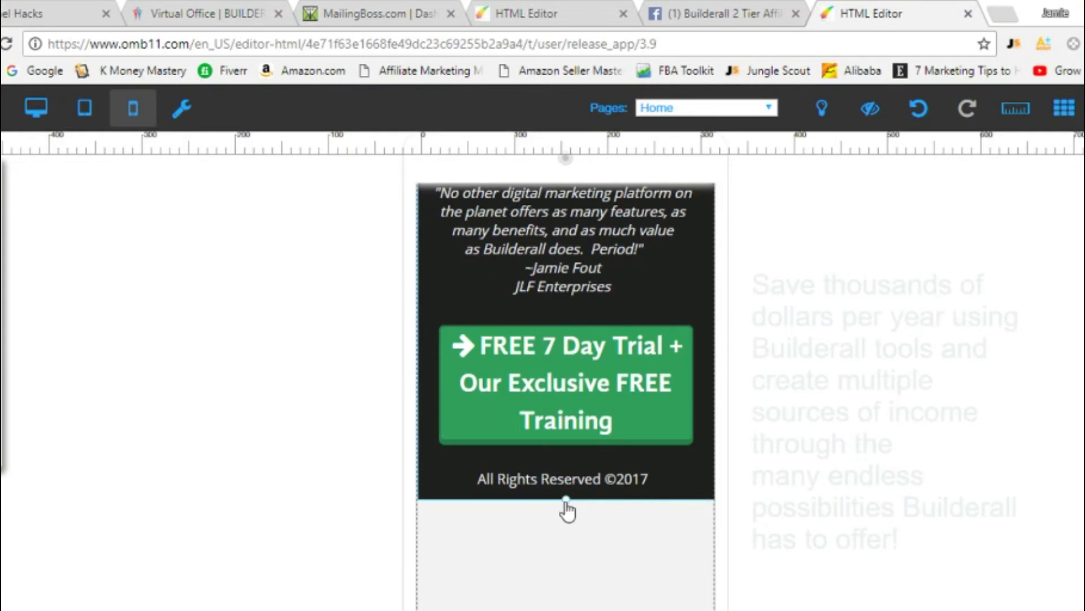
pyautogui.moveTo(567, 502); pyautogui.dragTo(566, 582)
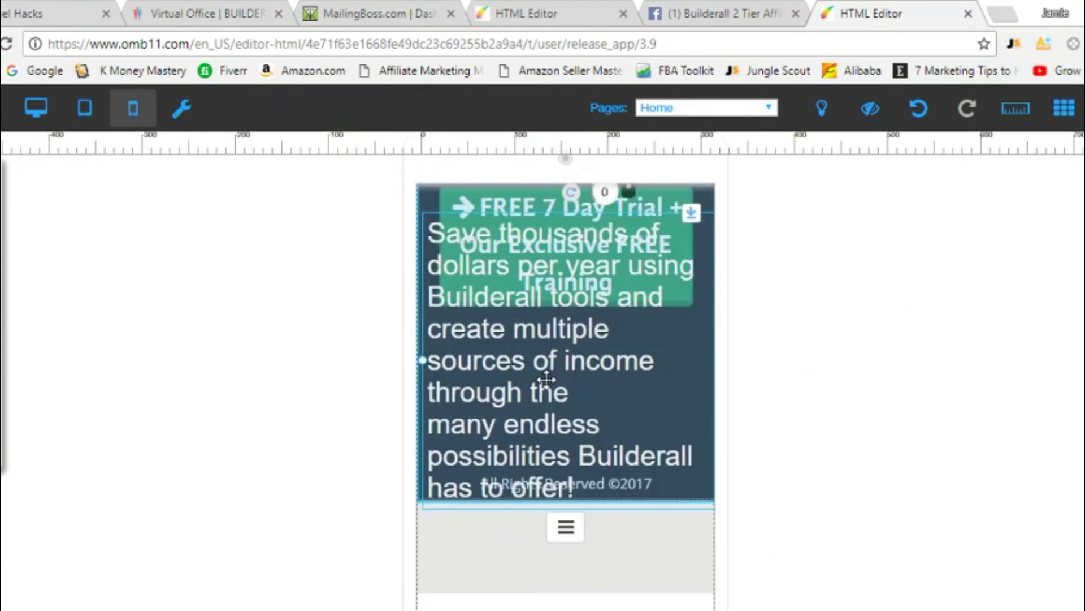
pyautogui.moveTo(546, 377); pyautogui.dragTo(545, 380)
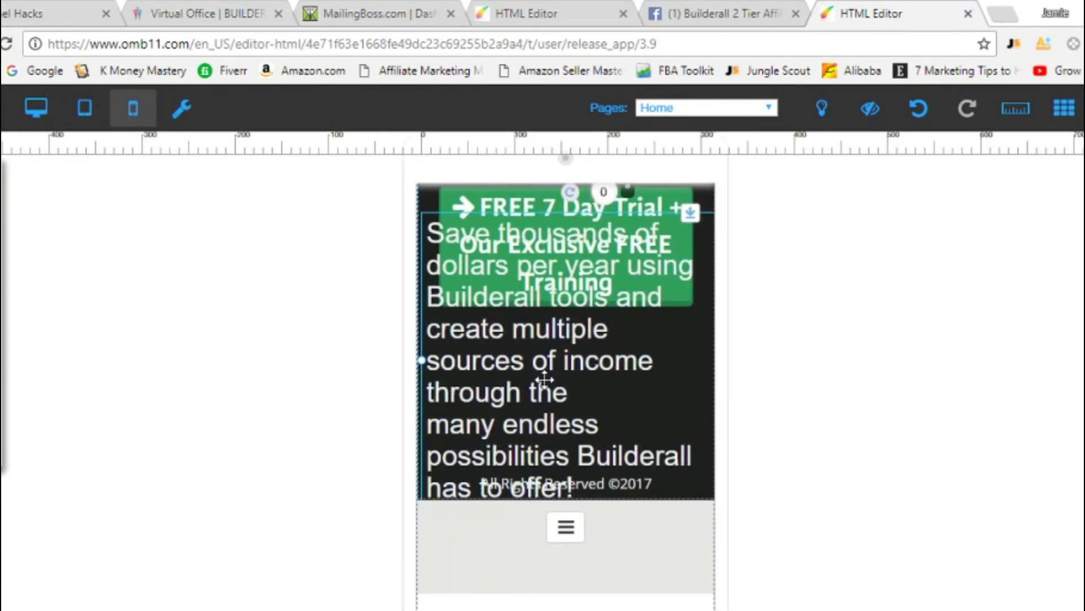
# Set the closing paragraph's font size to 19 px in the mobile layout.
pyautogui.doubleClick(548, 395)
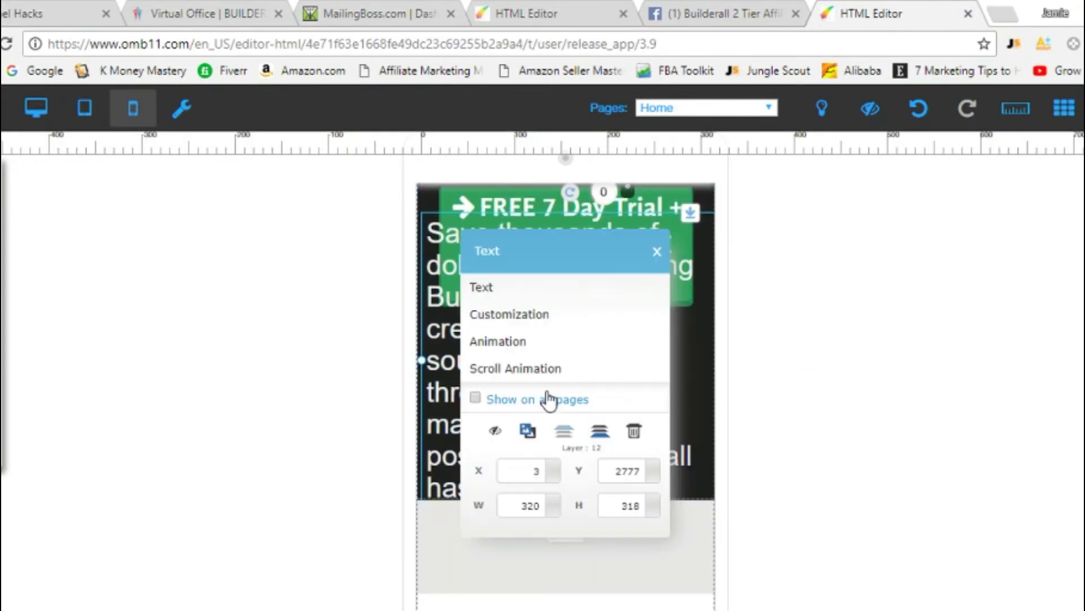
pyautogui.click(534, 317)
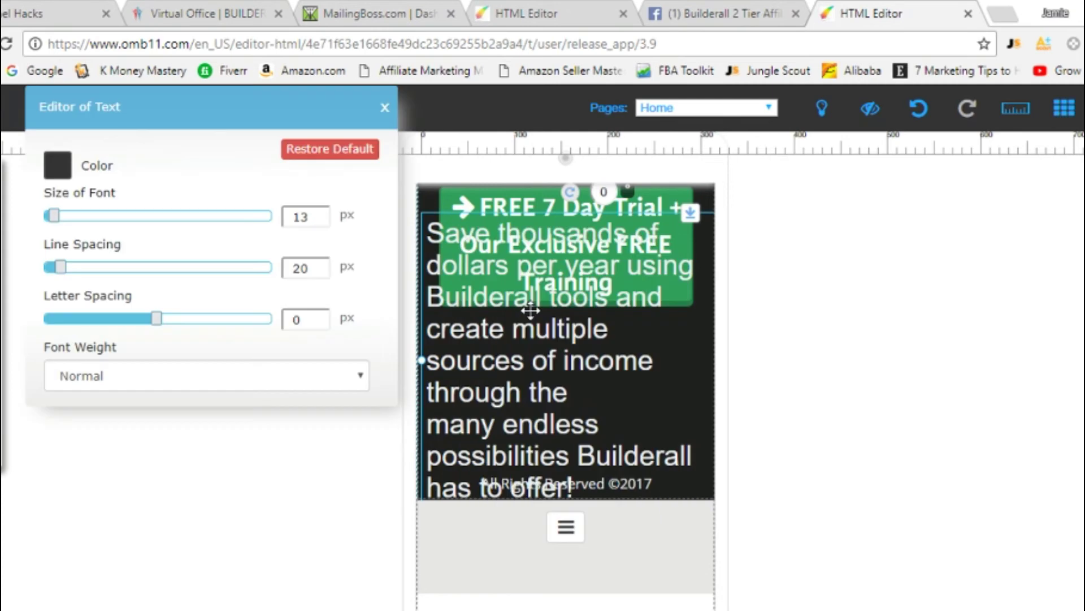
pyautogui.click(323, 214)
pyautogui.click(323, 213)
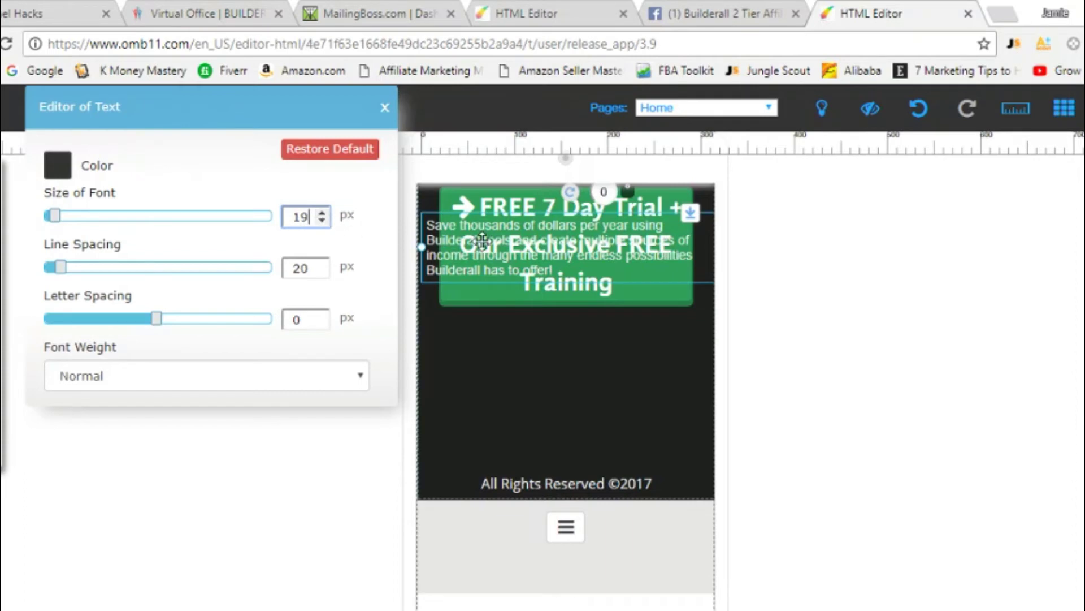
pyautogui.click(385, 107)
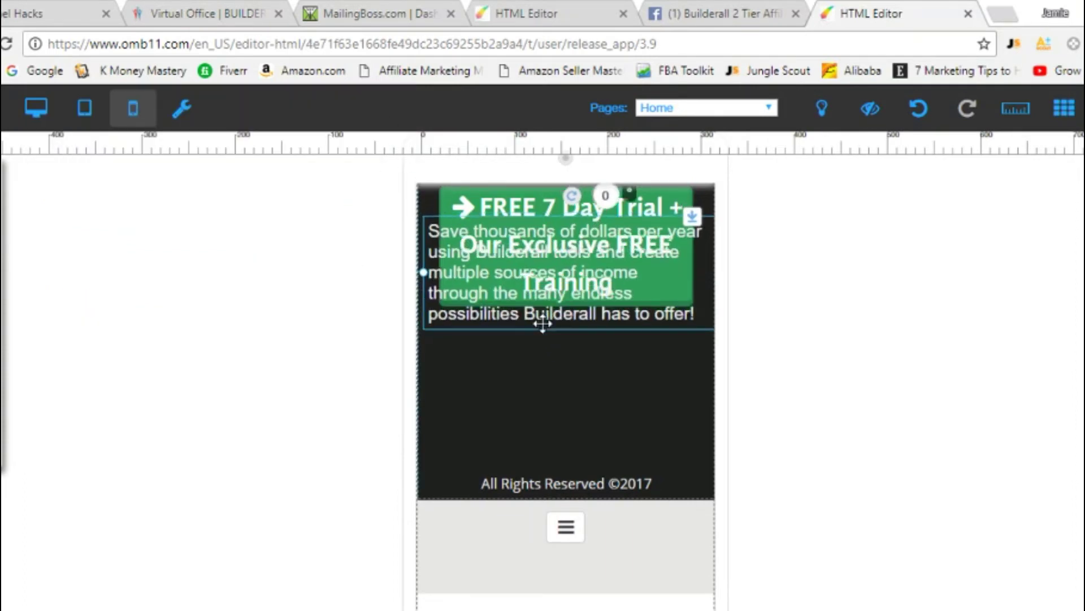
# Place the closing paragraph between the trial button and copyright line, narrowing its text box to fit within the mobile page.
pyautogui.moveTo(542, 322); pyautogui.dragTo(542, 419)
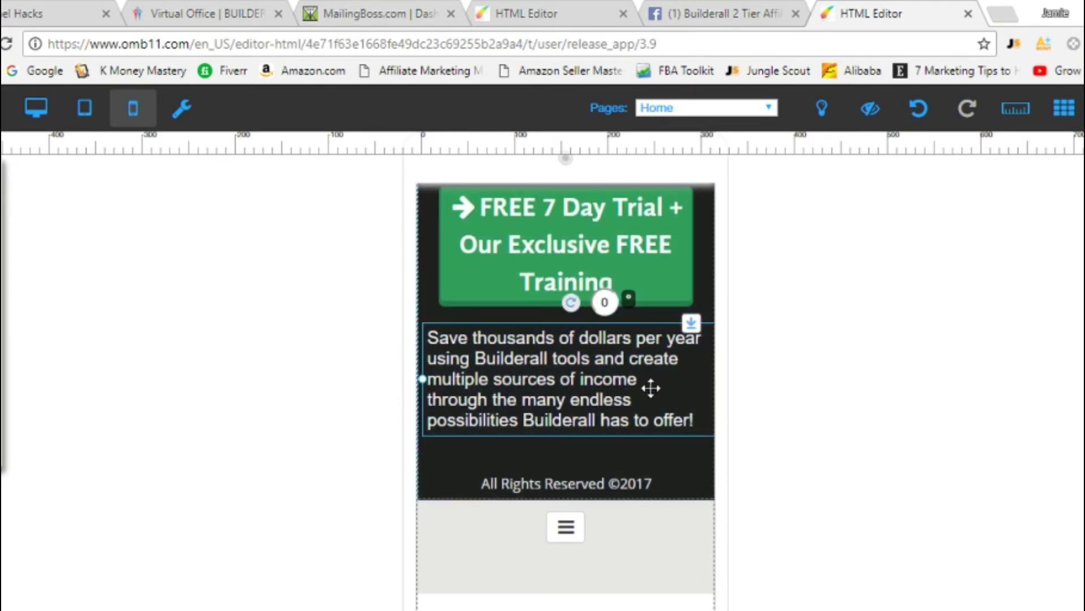
pyautogui.moveTo(650, 388); pyautogui.dragTo(616, 386)
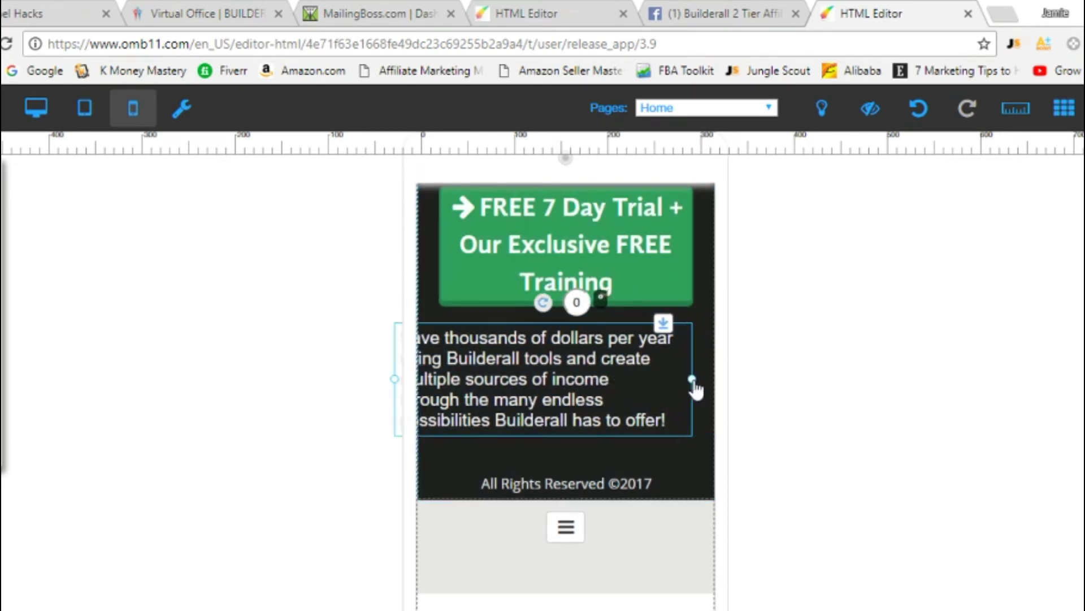
pyautogui.moveTo(695, 388); pyautogui.dragTo(679, 380)
pyautogui.moveTo(586, 380); pyautogui.dragTo(619, 380)
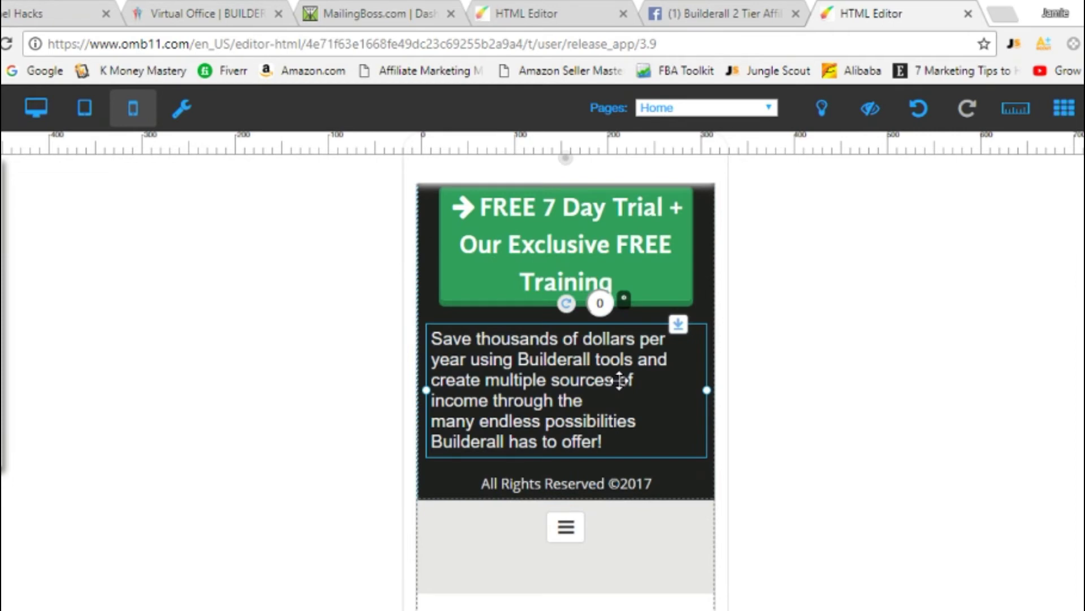
# Reduce the closing paragraph's font size to 17 px.
pyautogui.click(619, 380)
pyautogui.click(610, 313)
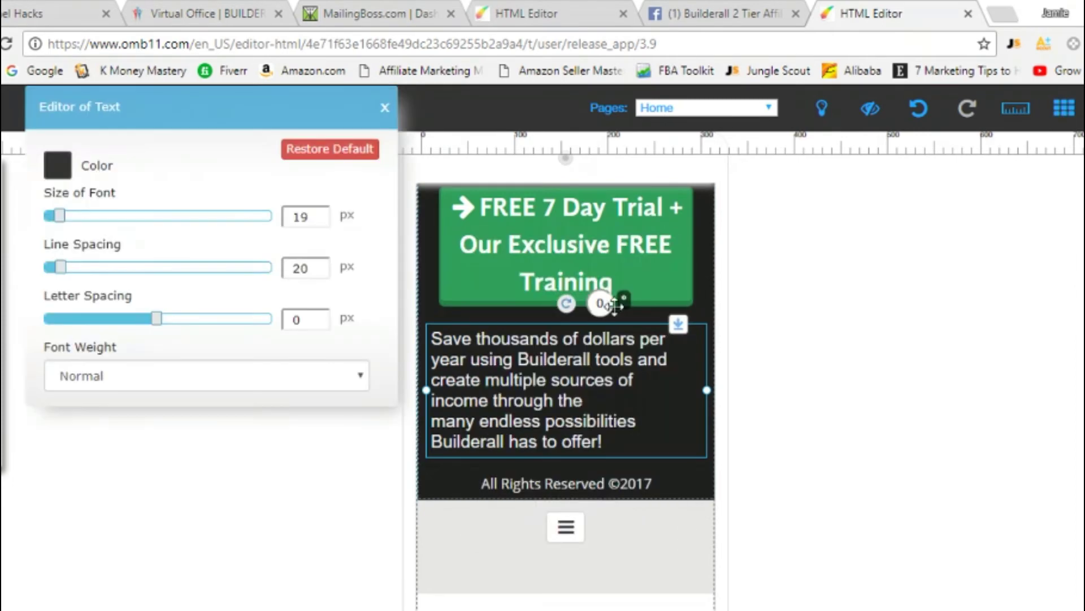
pyautogui.click(323, 220)
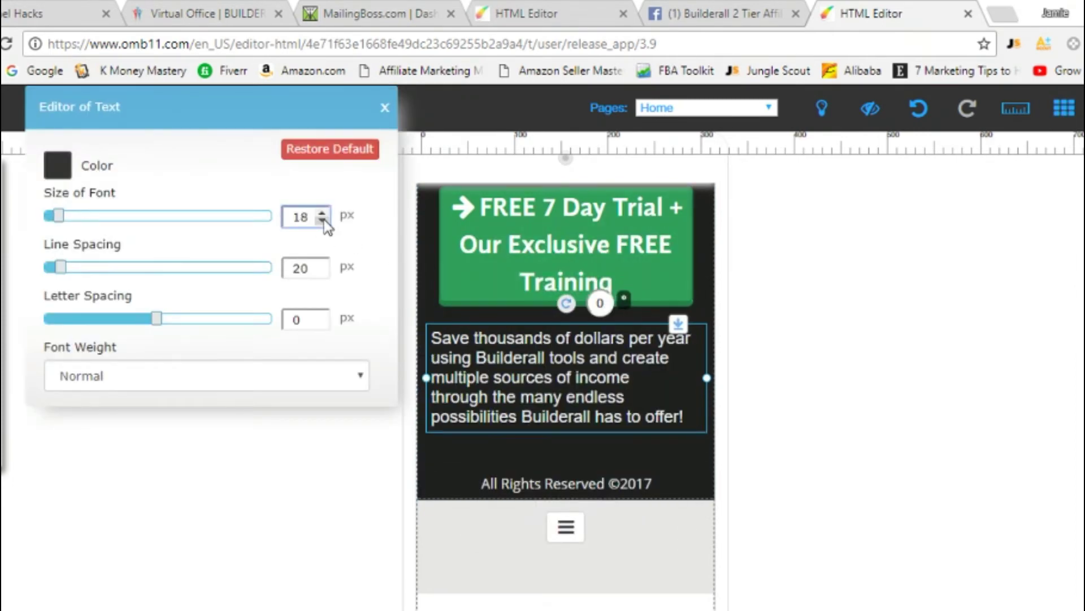
pyautogui.click(324, 221)
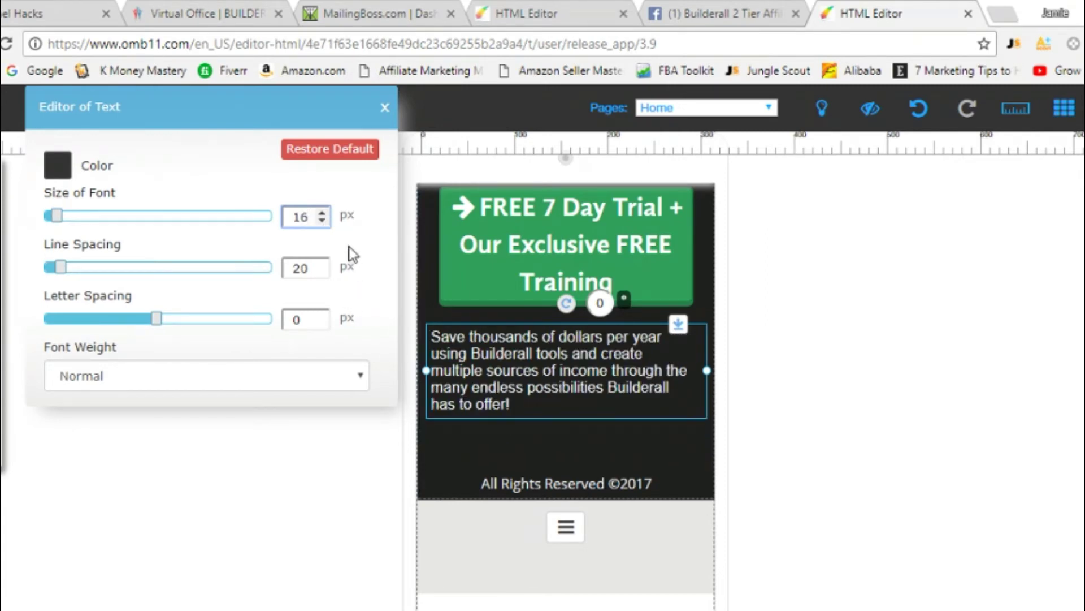
pyautogui.click(323, 214)
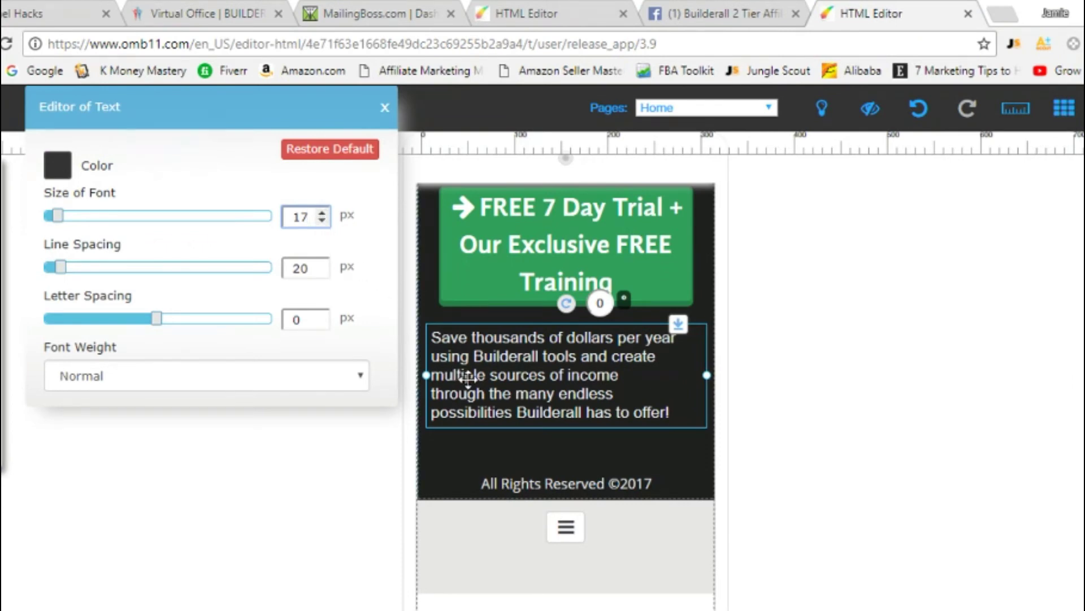
pyautogui.click(497, 375)
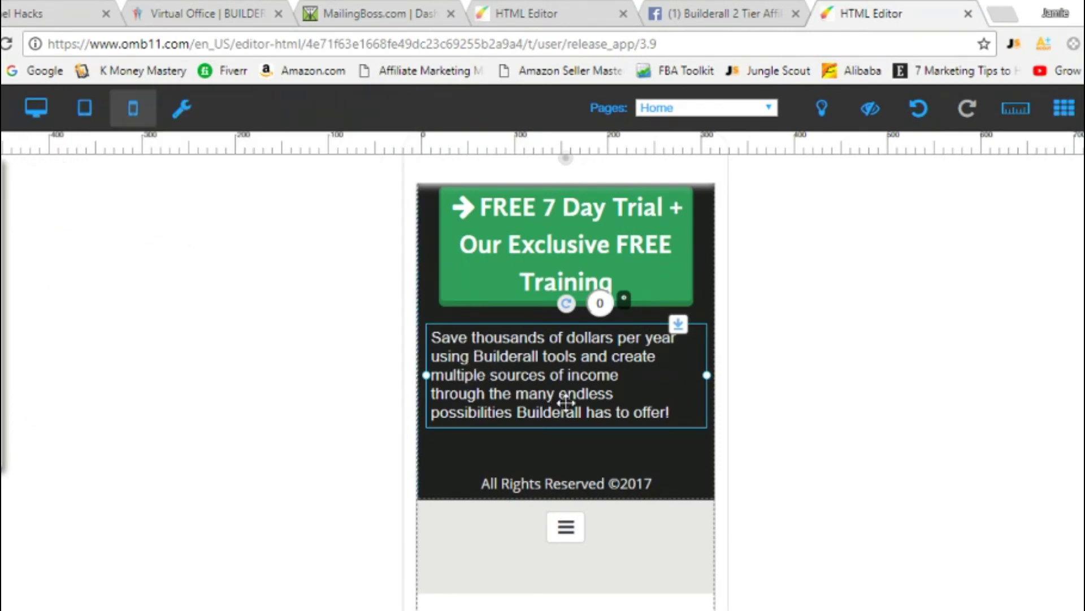
# Center-align the closing paragraph's text in the mobile layout.
pyautogui.doubleClick(686, 414)
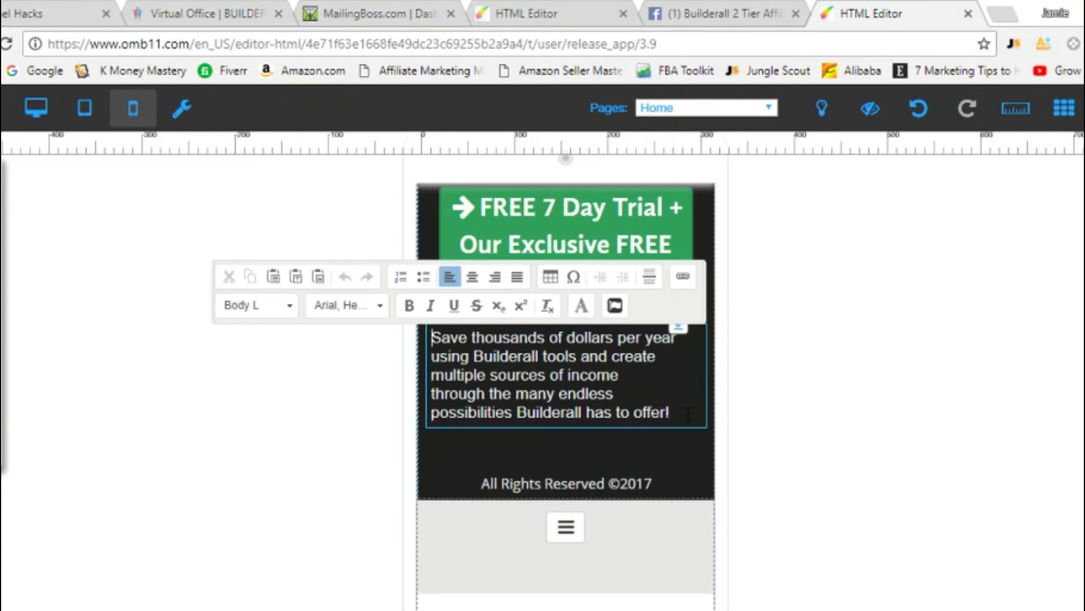
pyautogui.click(472, 277)
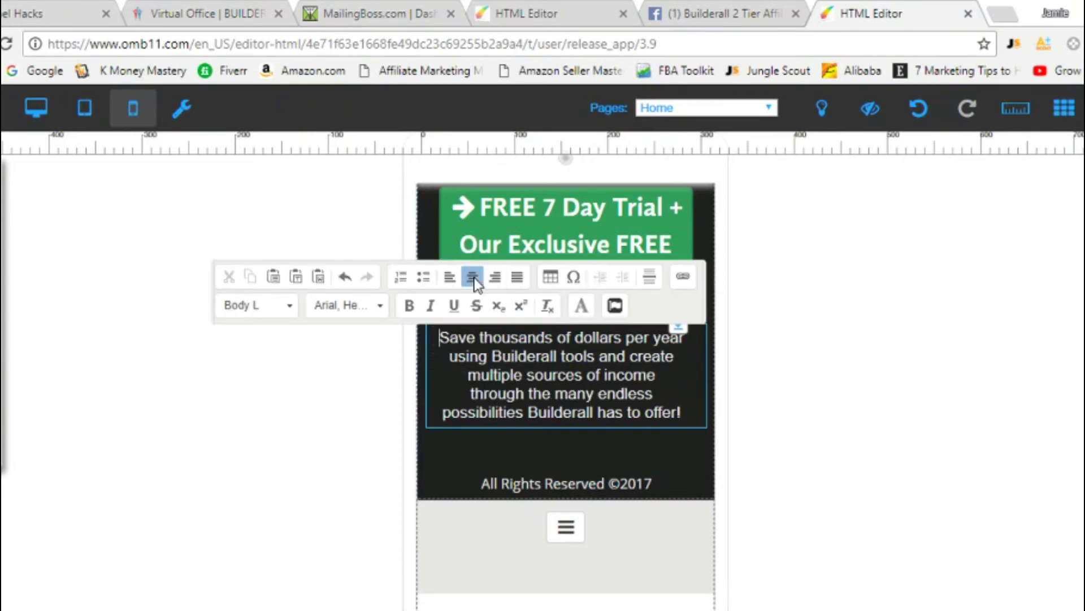
pyautogui.click(605, 436)
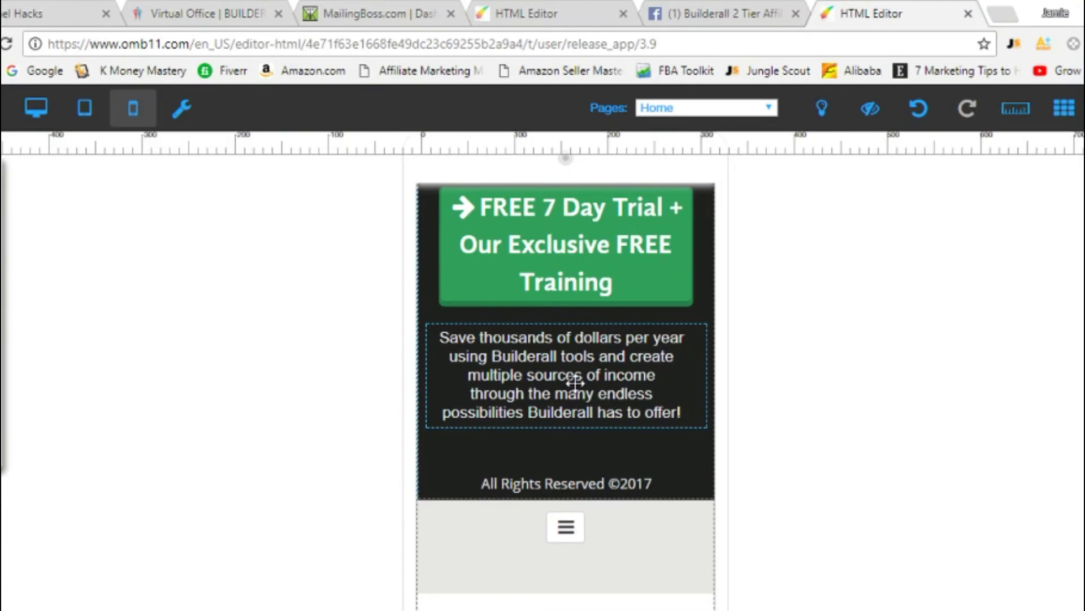
# Move the closing paragraph slightly down to even out its spacing between the trial button and copyright line.
pyautogui.scroll(3, 575, 382)
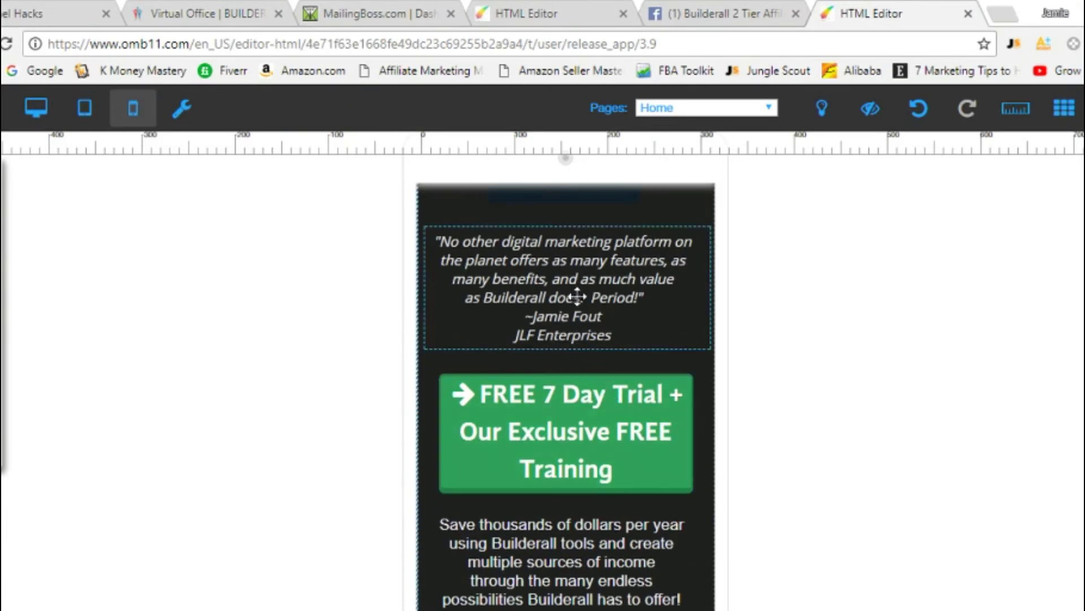
pyautogui.click(584, 544)
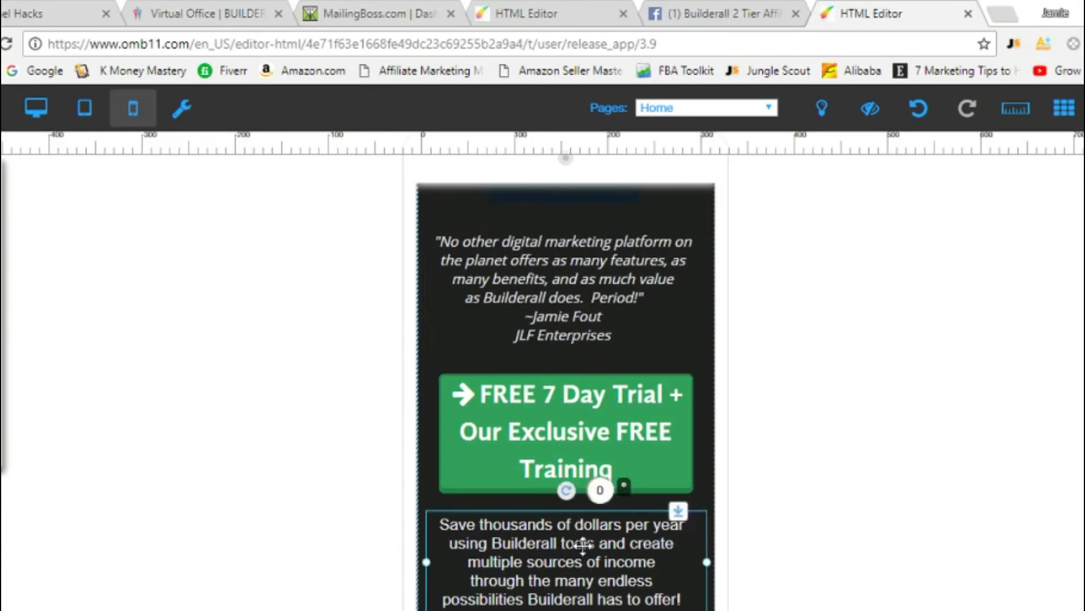
pyautogui.moveTo(584, 546); pyautogui.dragTo(583, 558)
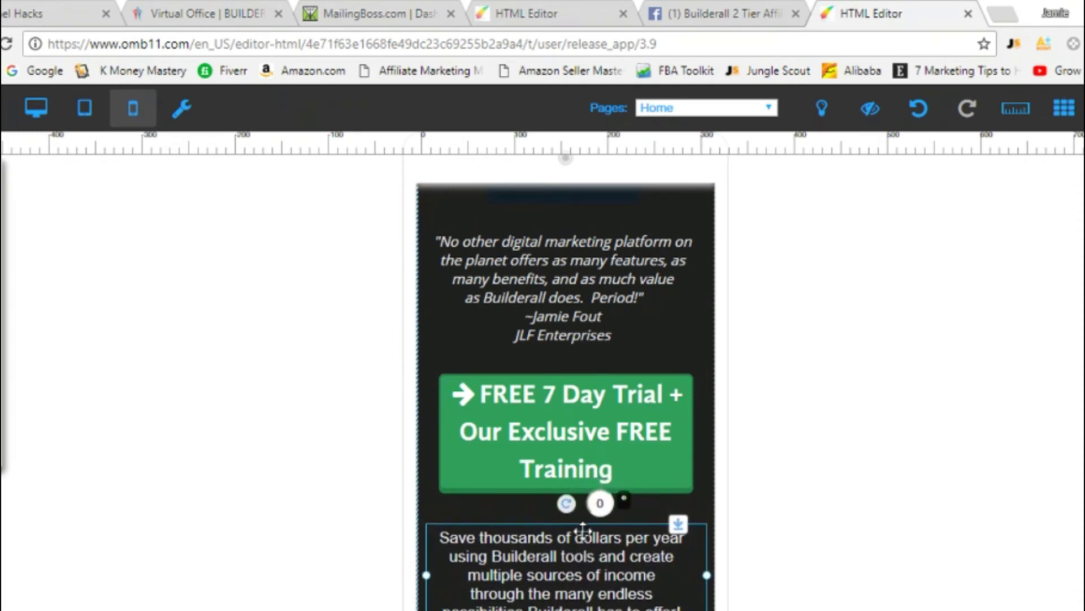
pyautogui.scroll(2, 570, 339)
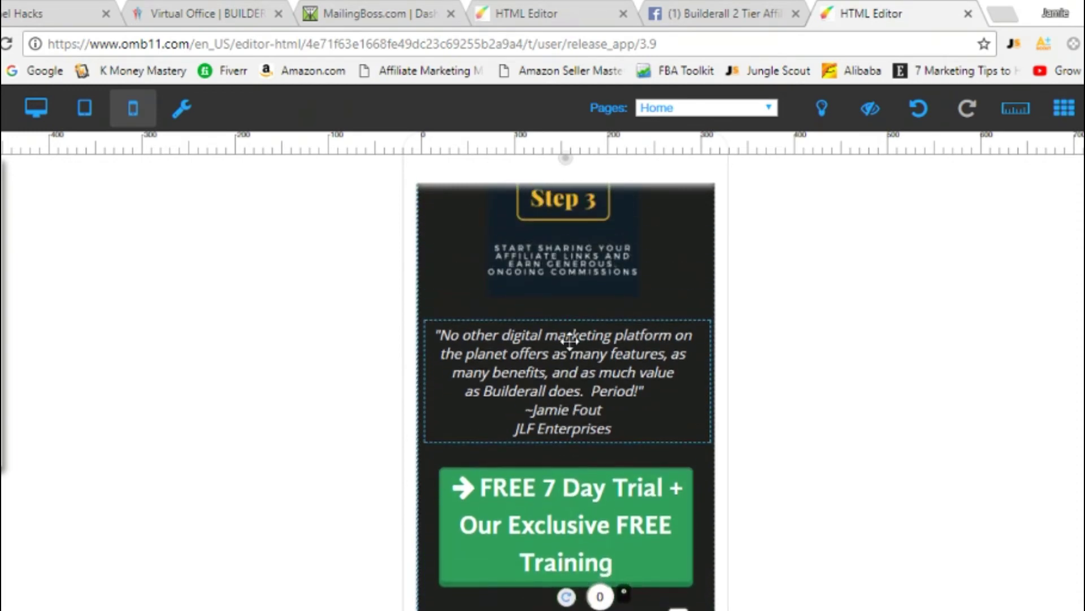
pyautogui.scroll(-6, 570, 340)
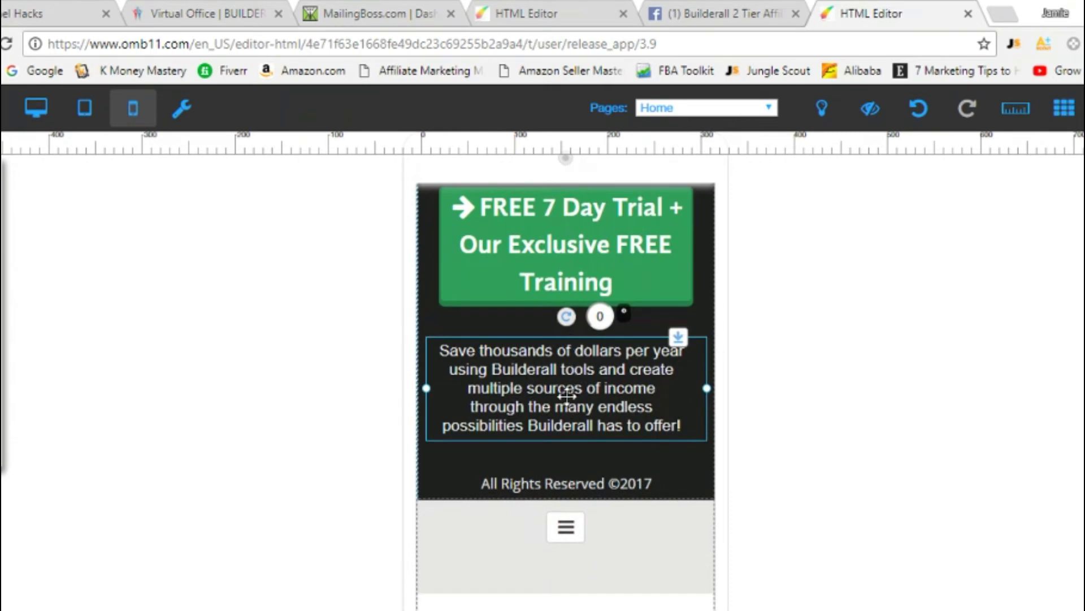
pyautogui.click(814, 365)
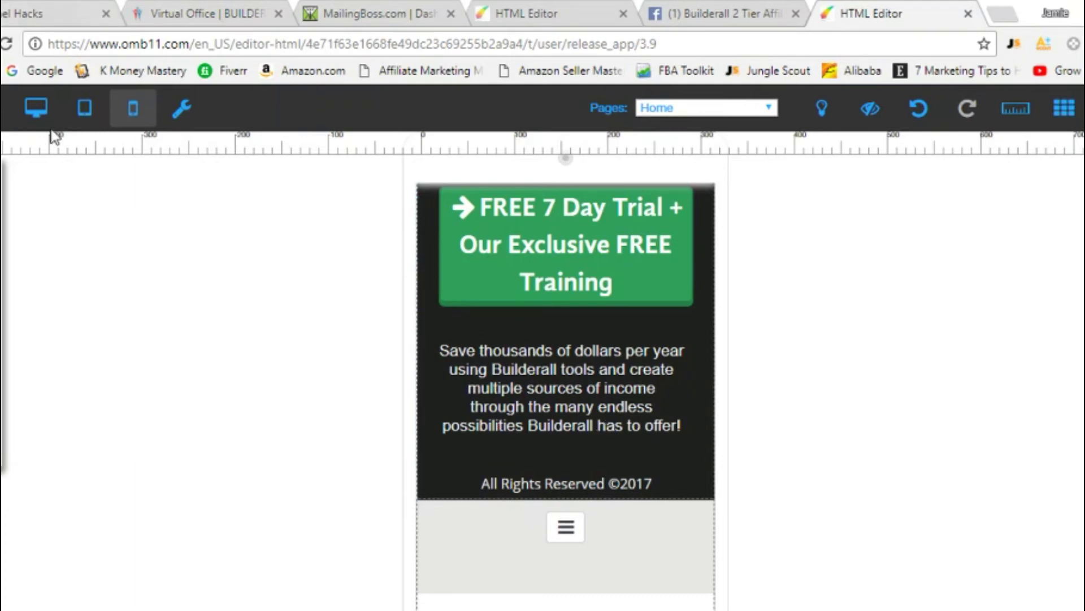
# Switch the editor to the desktop layout and review the page from the webinar video through the bonuses, features and affiliate steps to the closing paragraph.
pyautogui.click(44, 107)
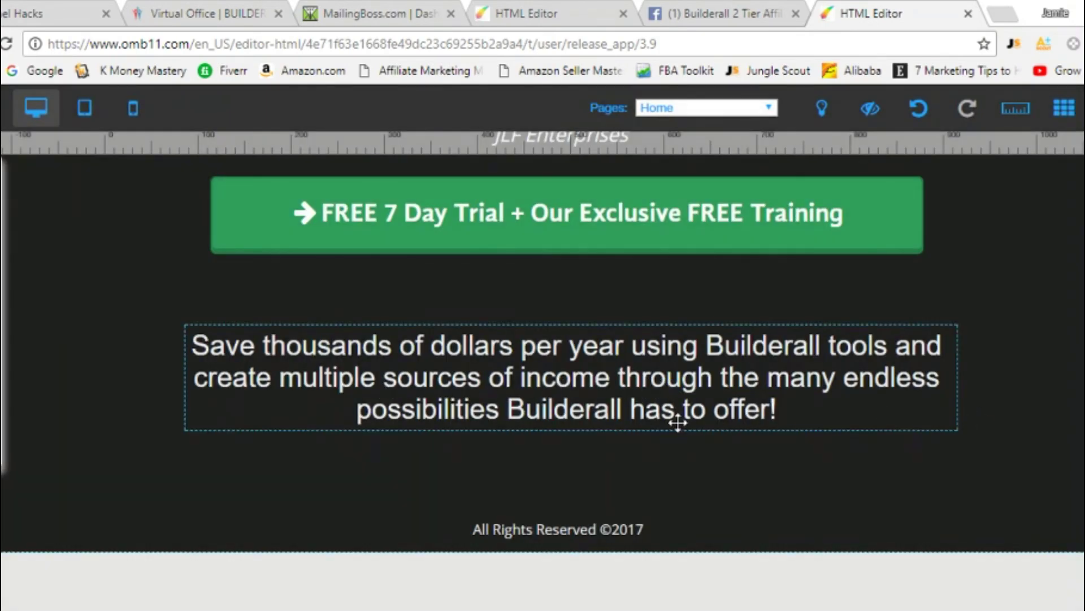
pyautogui.click(84, 108)
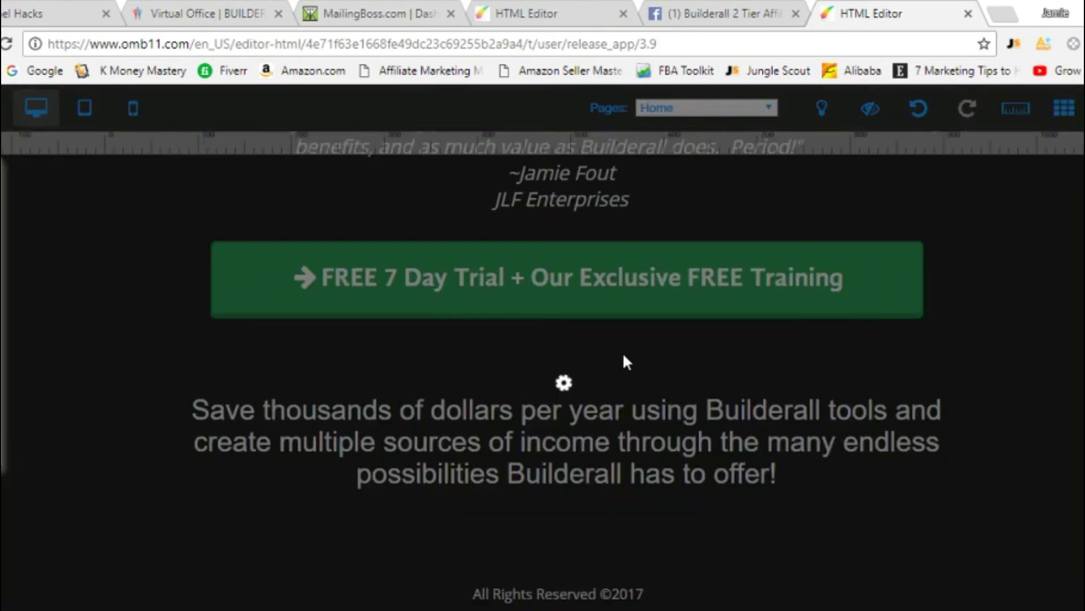
pyautogui.scroll(20, 690, 347)
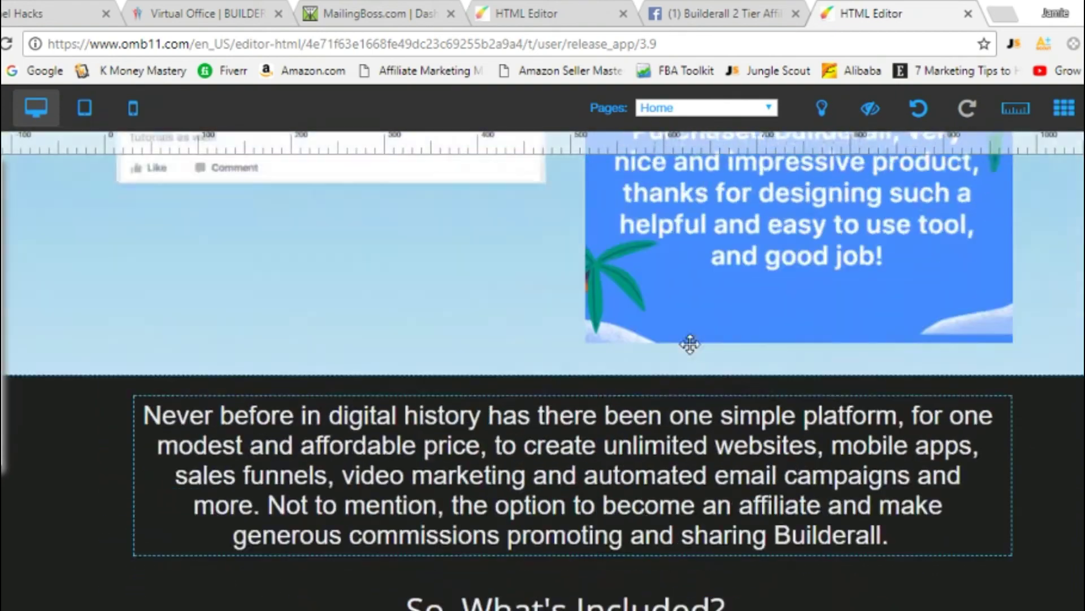
pyautogui.scroll(20, 690, 343)
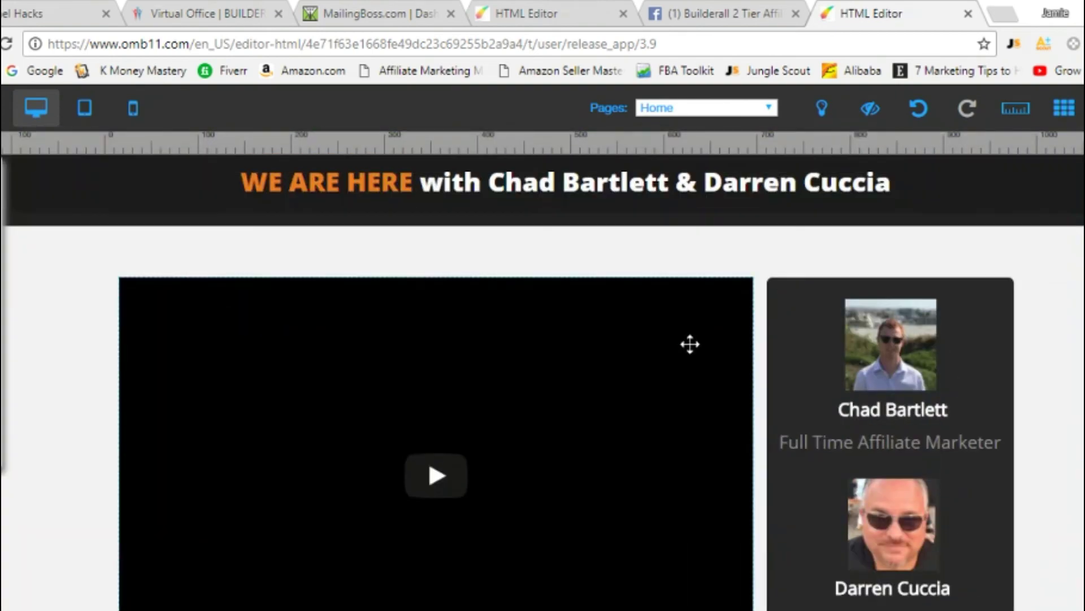
pyautogui.scroll(-15, 690, 344)
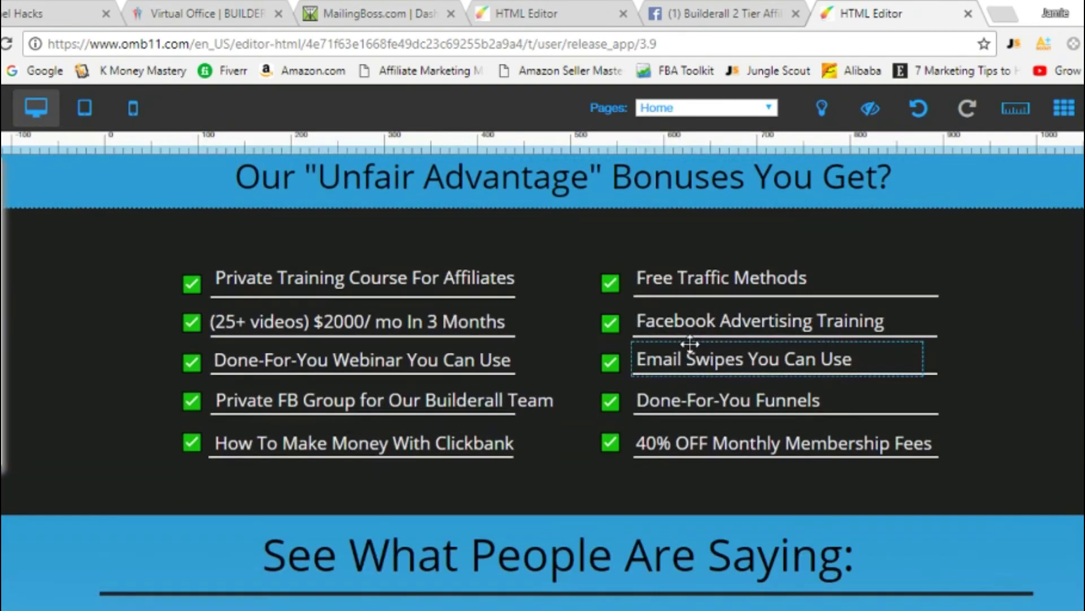
pyautogui.scroll(-15, 690, 344)
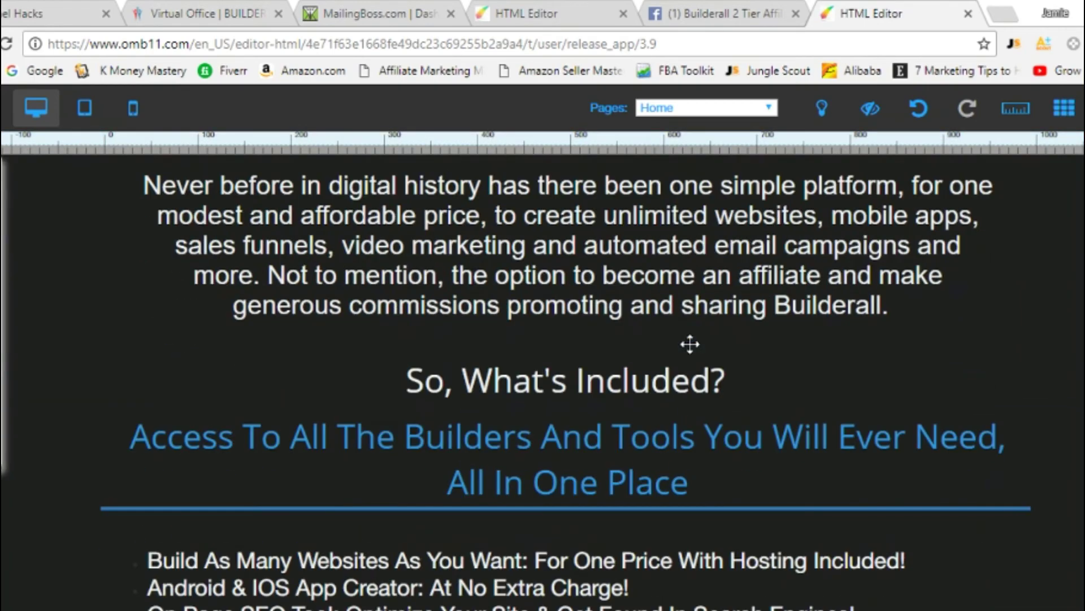
pyautogui.scroll(-15, 690, 344)
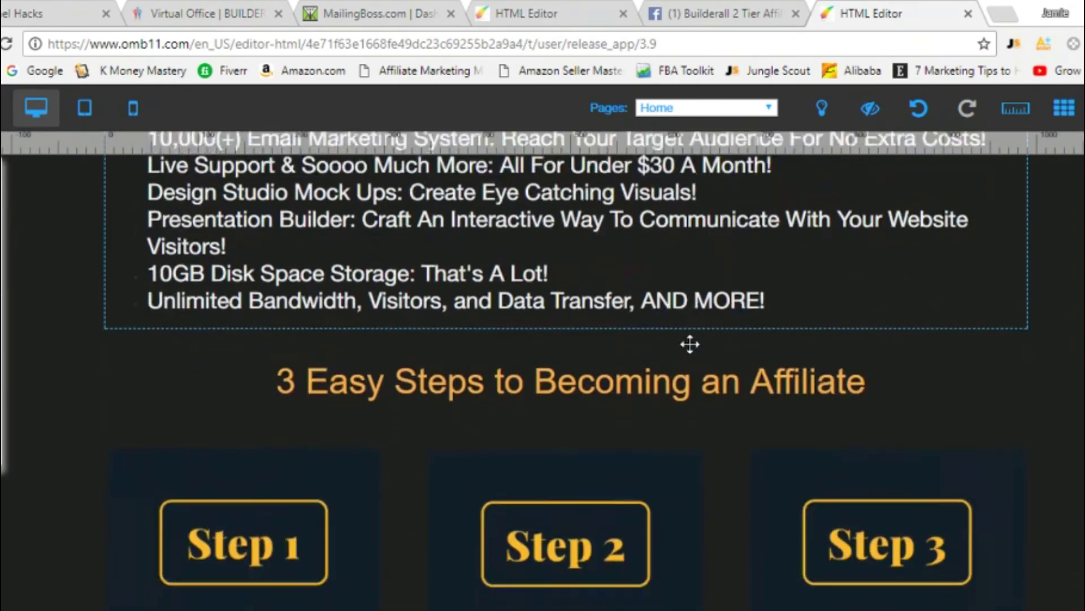
pyautogui.scroll(-3, 690, 344)
pyautogui.scroll(4, 690, 344)
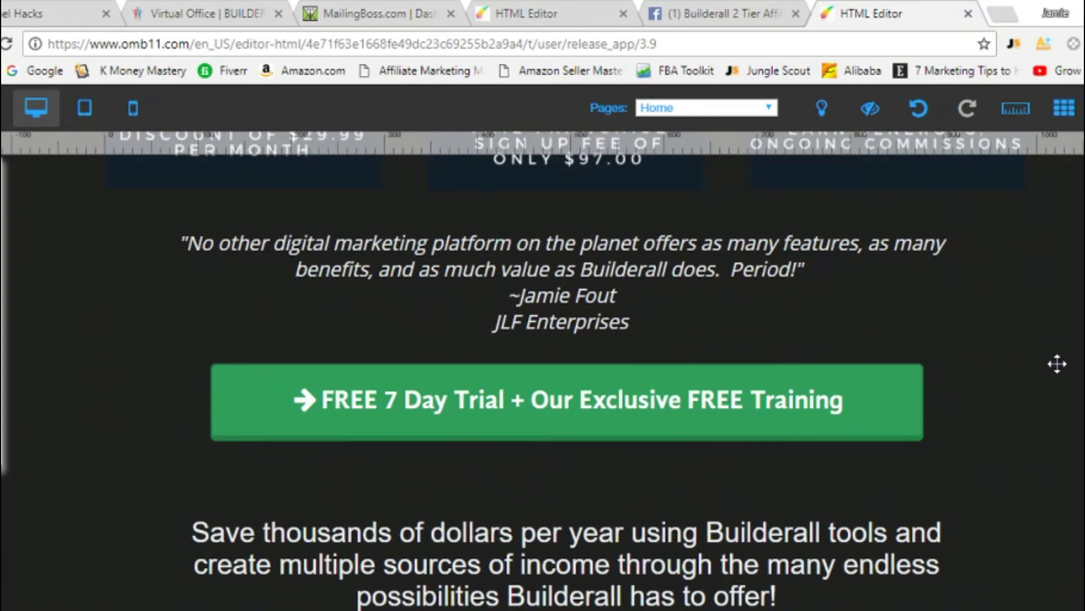
pyautogui.scroll(10, 1057, 363)
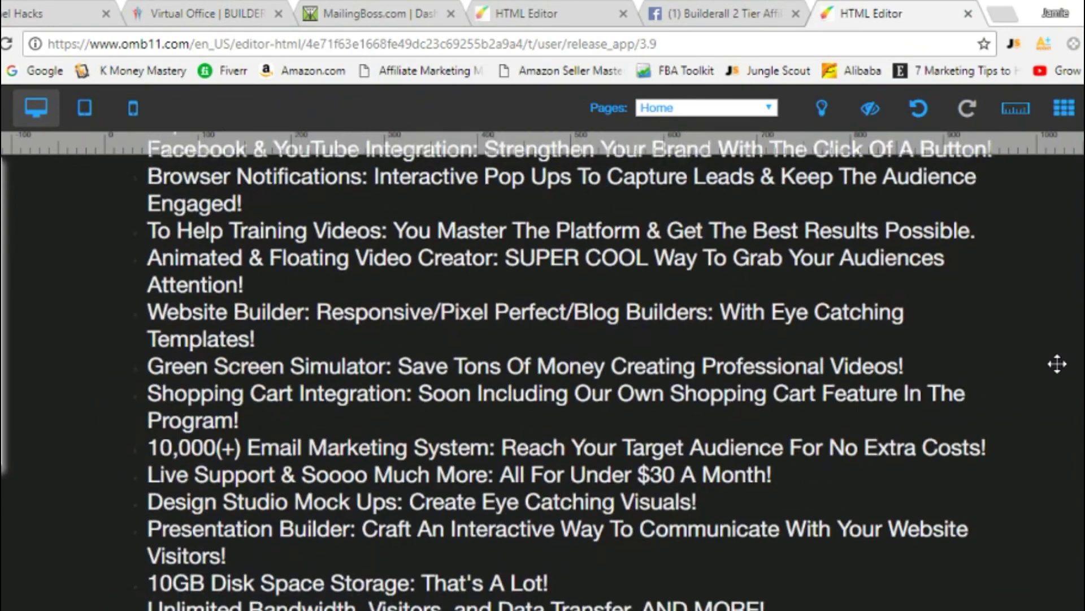
pyautogui.scroll(-10, 1057, 364)
pyautogui.scroll(3, 1060, 367)
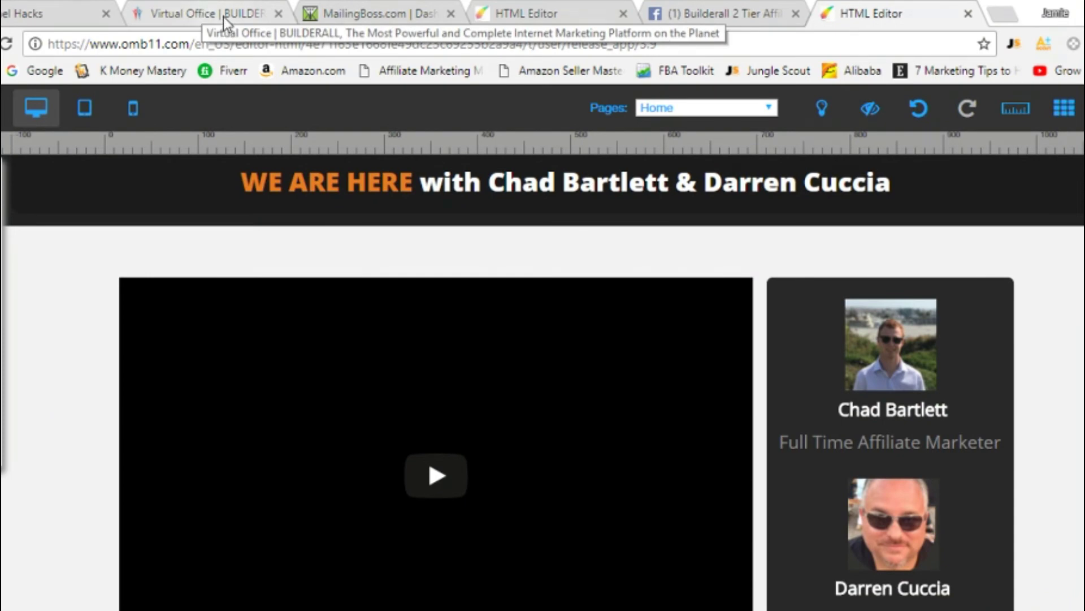
# Switch to the Builderall Virtual Office dashboard.
pyautogui.click(224, 17)
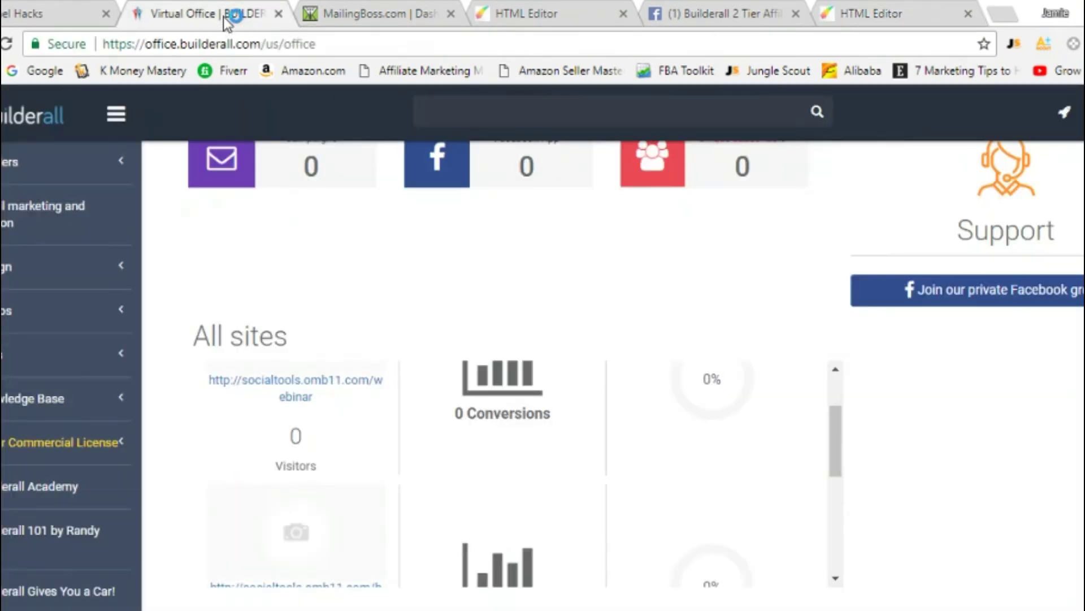
# Open the list of existing websites in the Drag n Drop Site Builder.
pyautogui.click(44, 163)
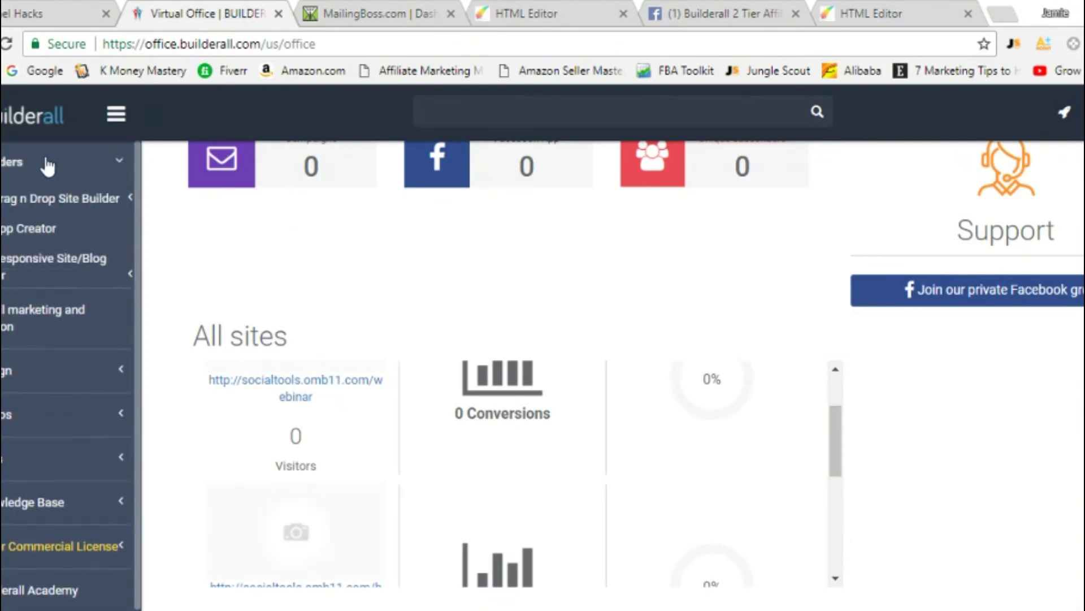
pyautogui.click(66, 203)
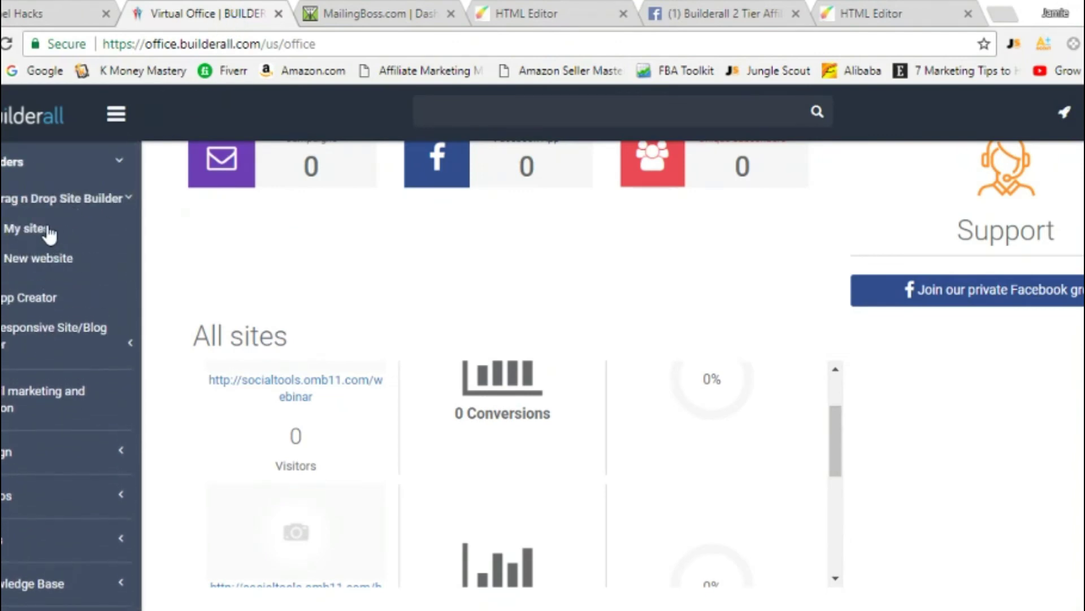
pyautogui.click(47, 228)
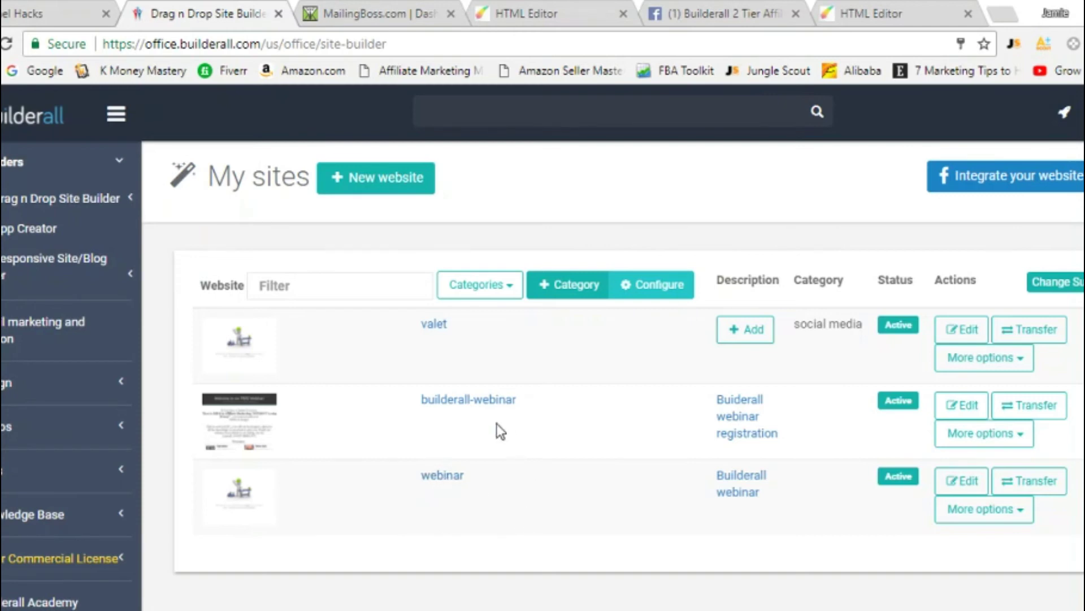
# Open the live webinar site from the list, select its web address, and close the page again.
pyautogui.click(437, 480)
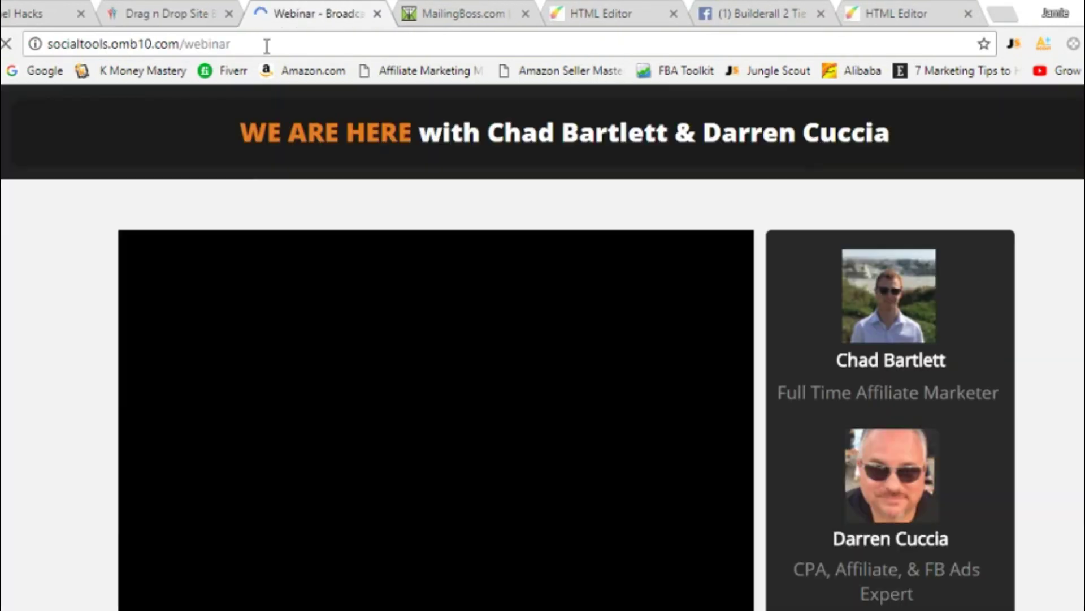
pyautogui.click(267, 45)
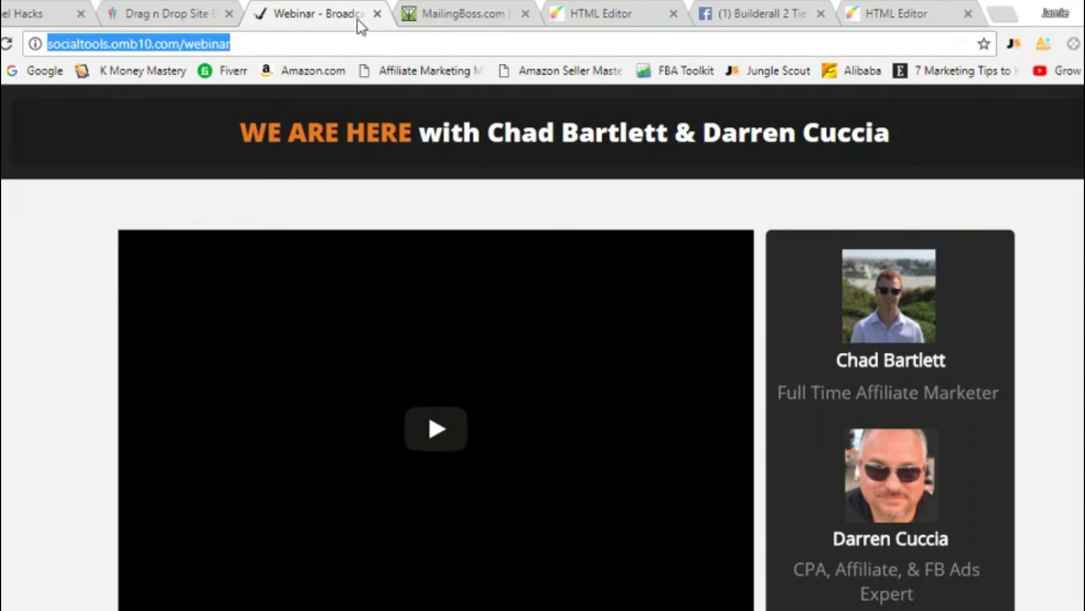
pyautogui.click(377, 14)
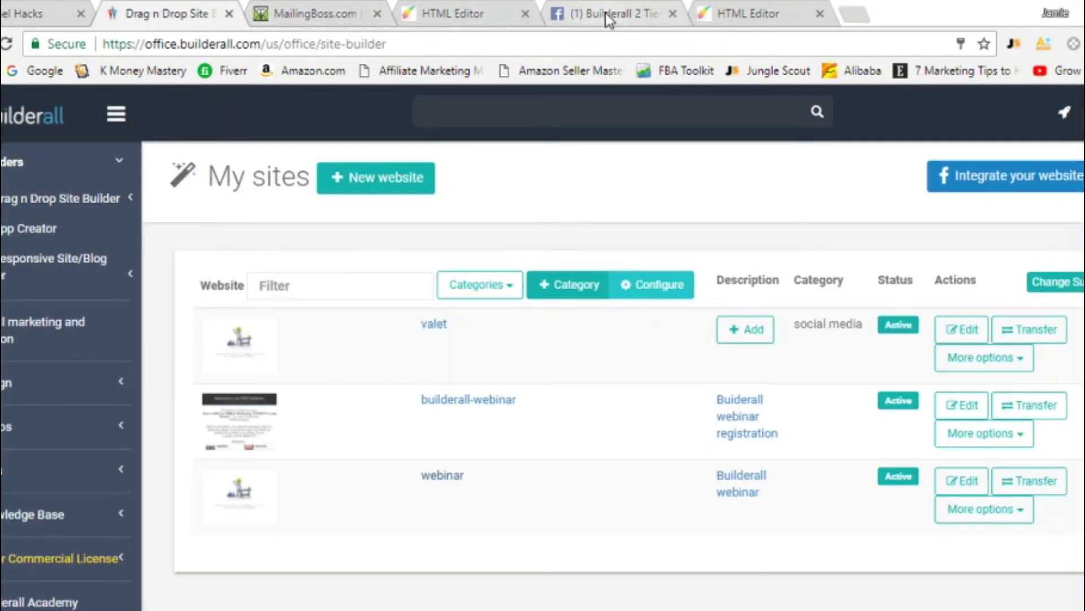
# Switch to the registration page editor and link the orange register button to the "Register Your Spot Now!" pop-up.
pyautogui.click(463, 20)
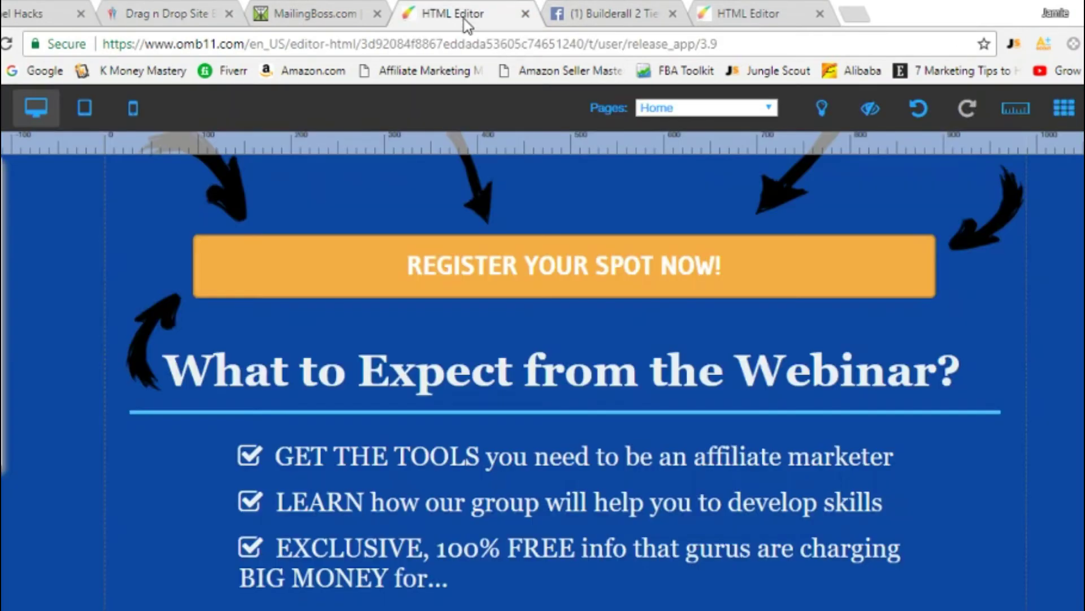
pyautogui.scroll(3, 770, 373)
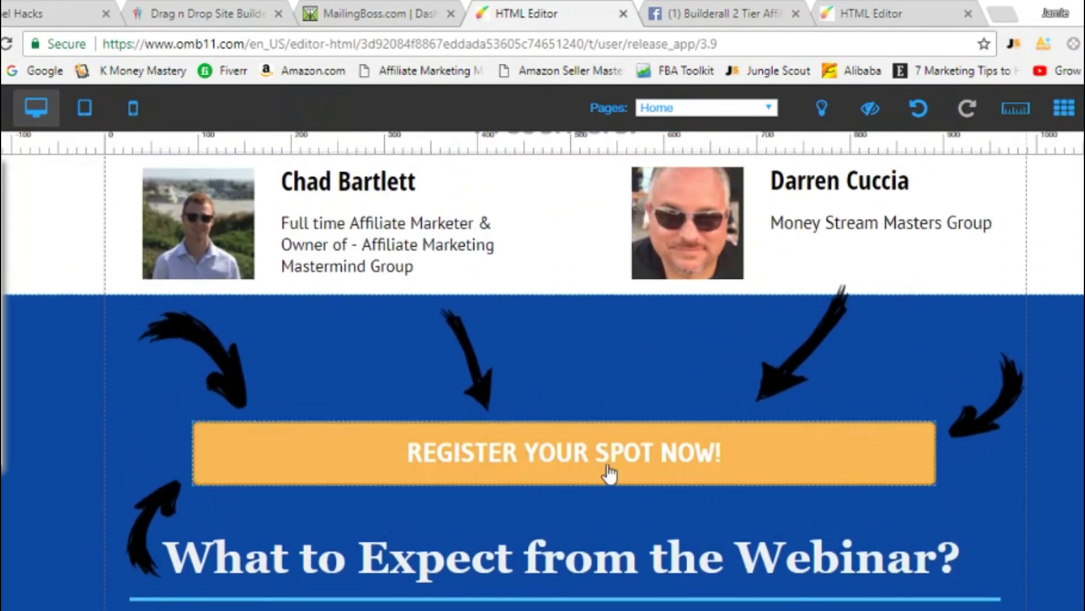
pyautogui.click(607, 473)
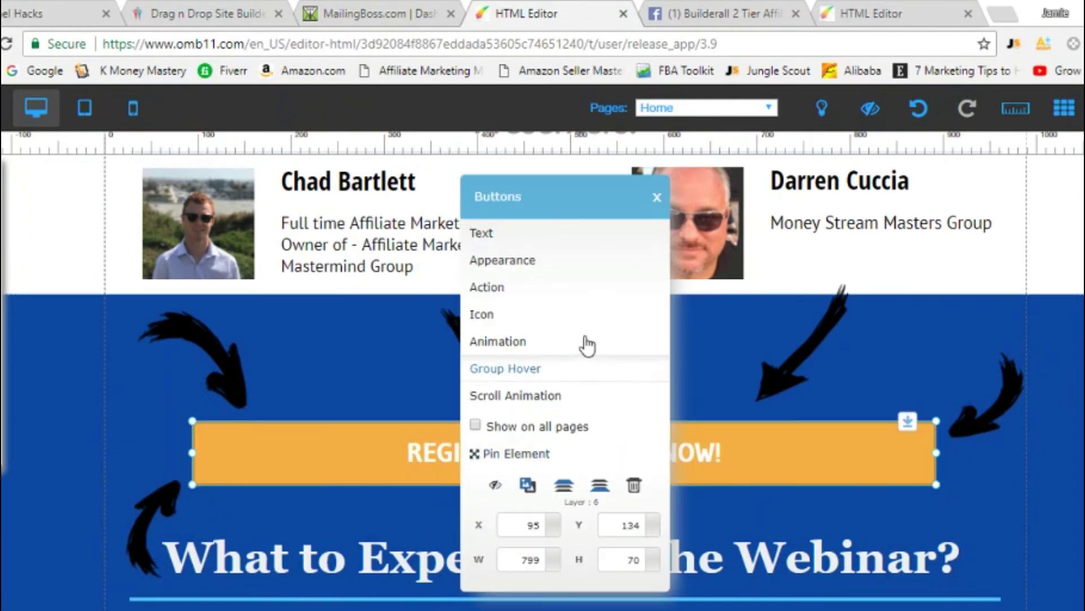
pyautogui.click(563, 290)
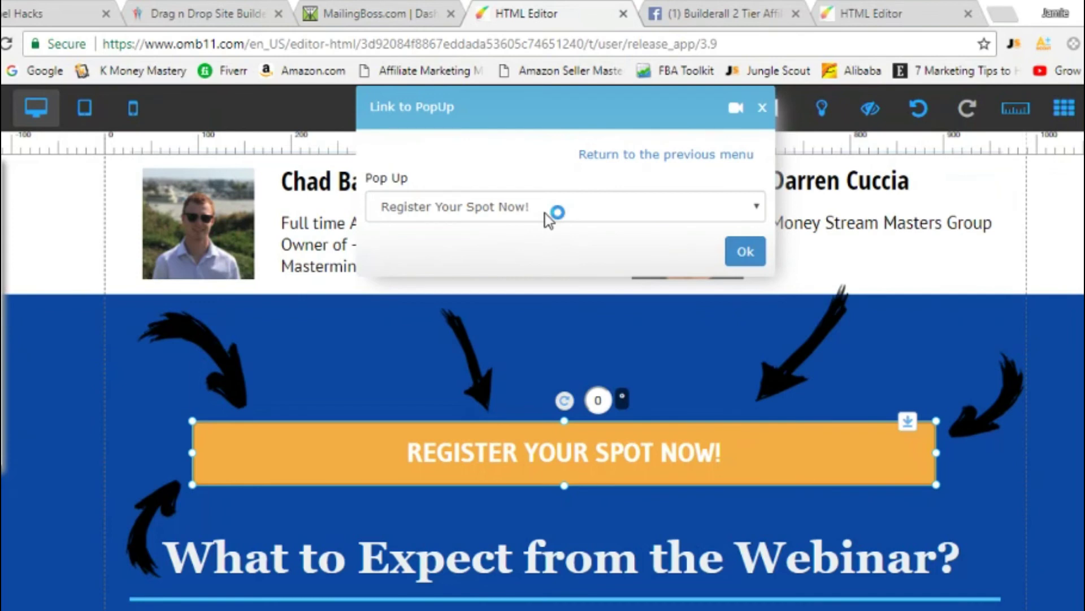
pyautogui.click(738, 210)
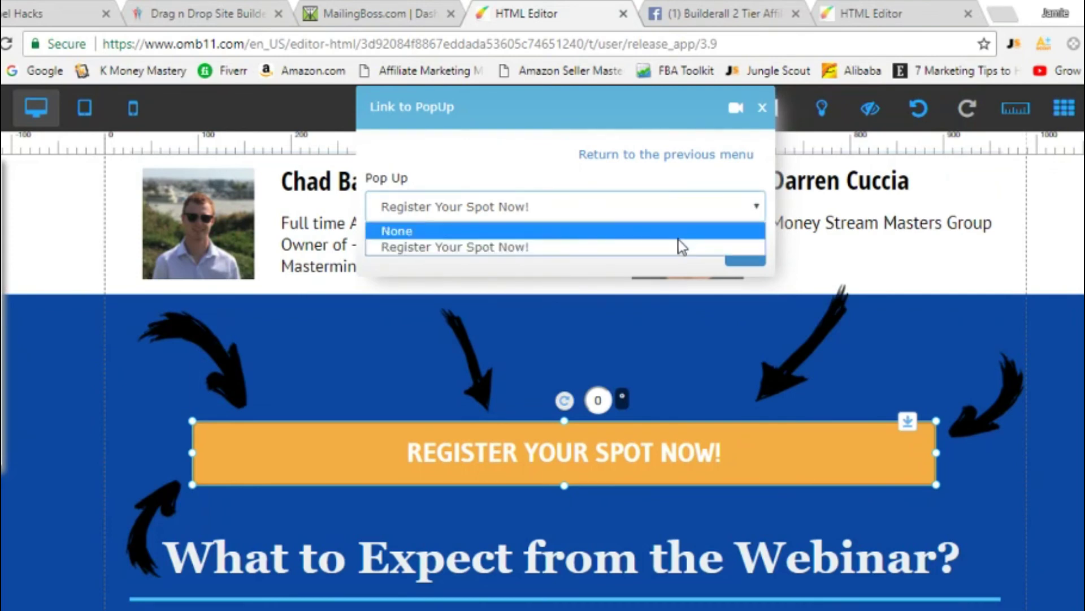
pyautogui.click(674, 249)
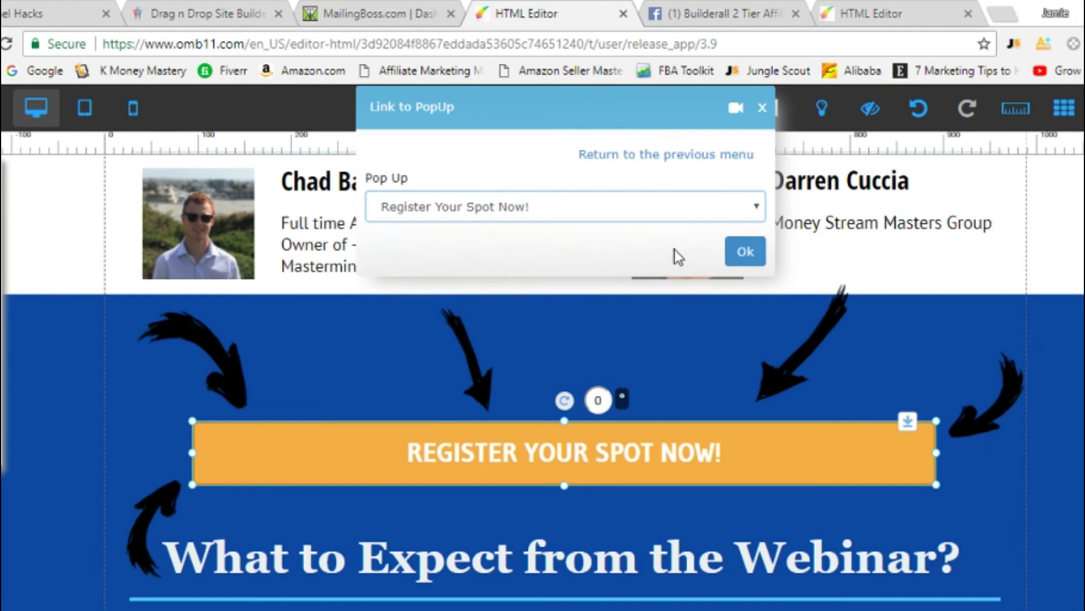
pyautogui.click(742, 252)
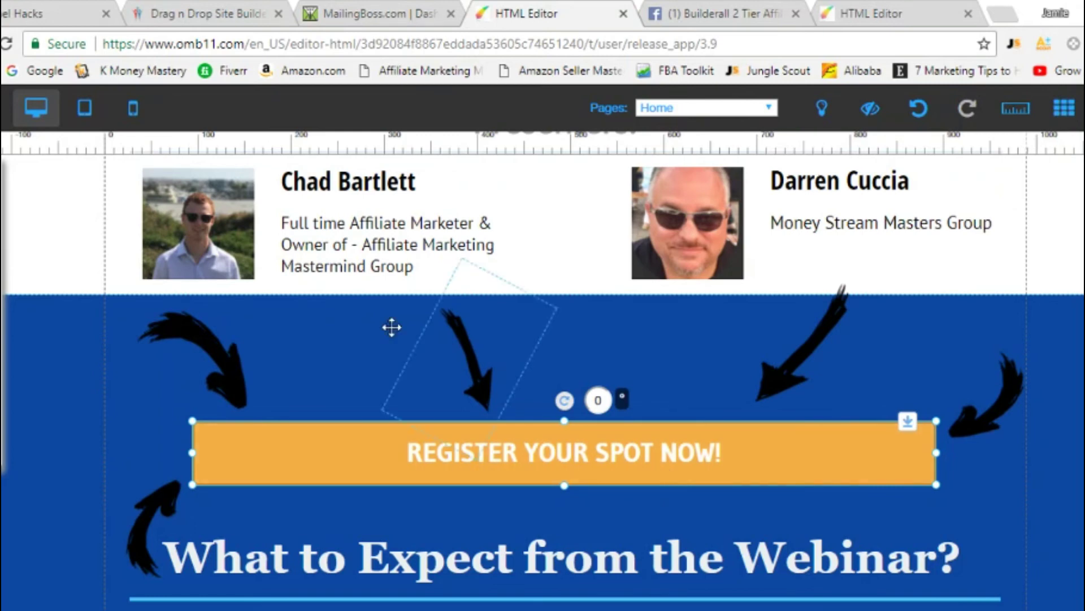
pyautogui.moveTo(2, 317)
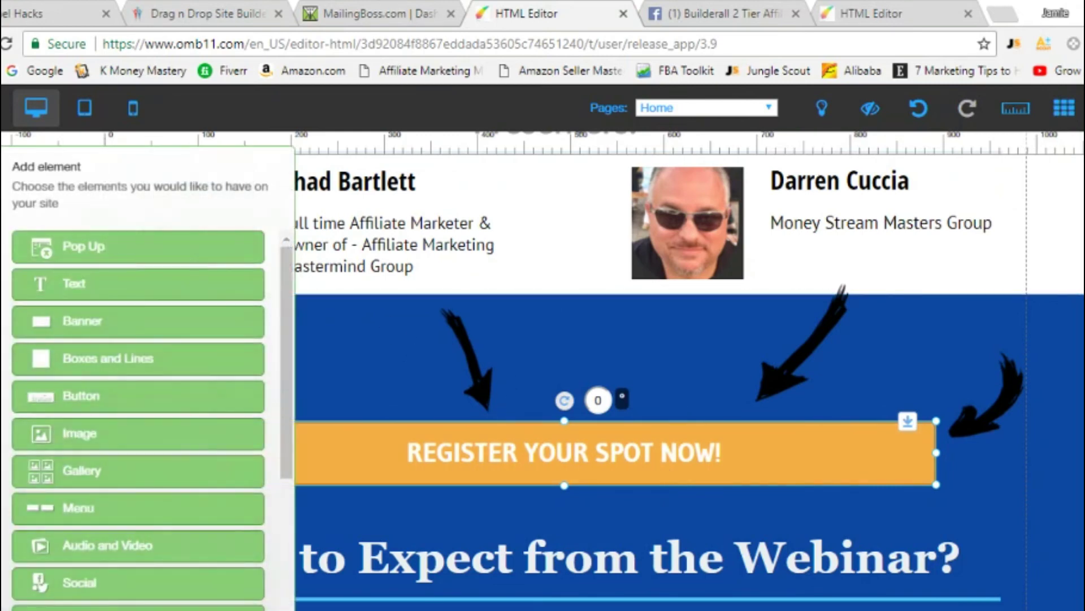
pyautogui.click(199, 402)
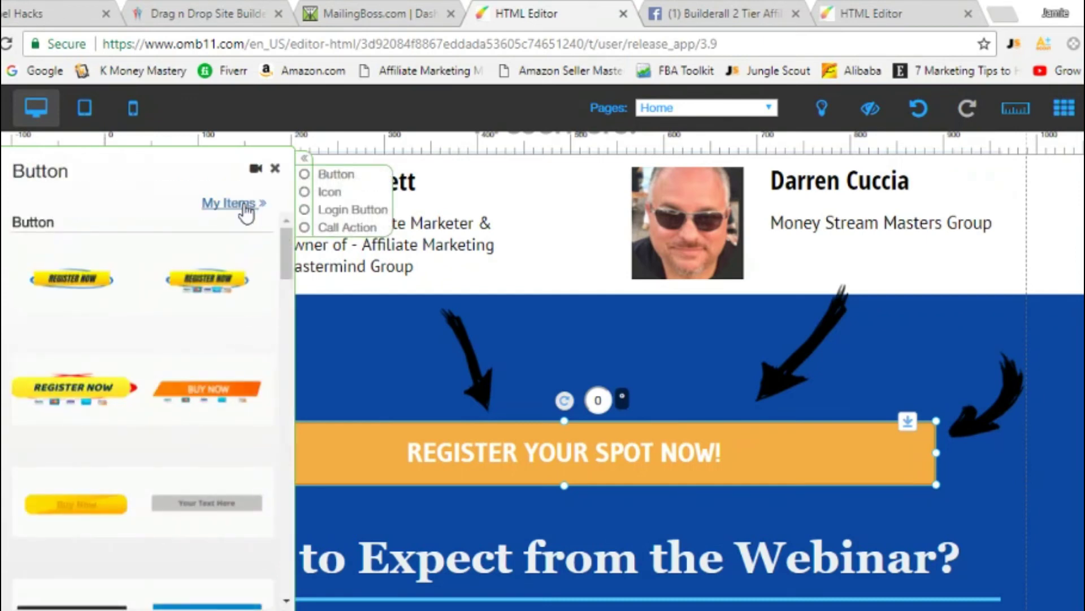
pyautogui.click(275, 168)
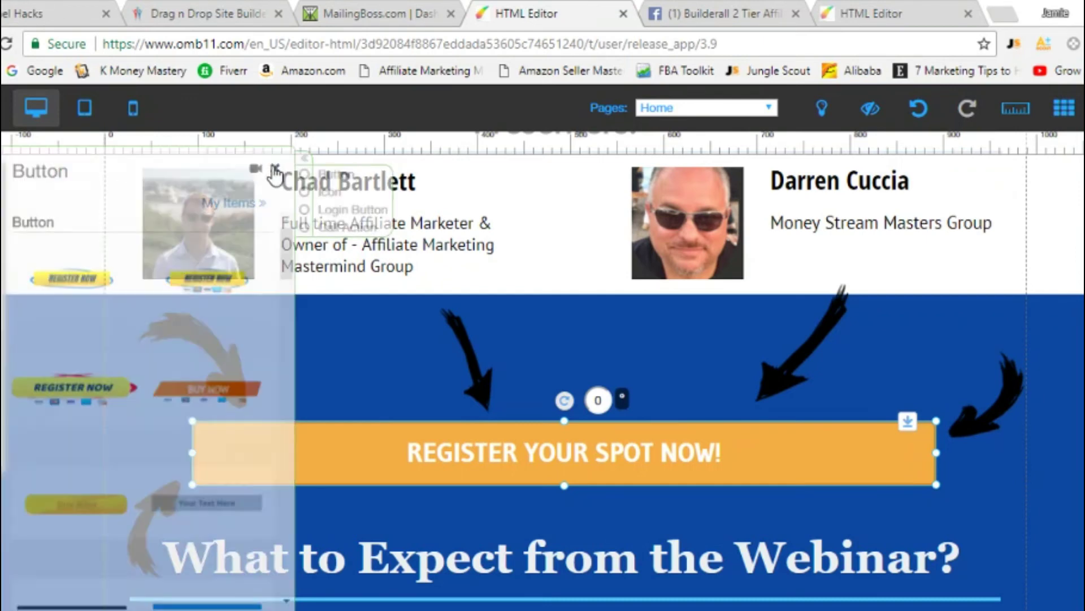
# Display the "Register Your Spot Now!" pop-up and check which mailing list its email form can be connected to.
pyautogui.click(44, 266)
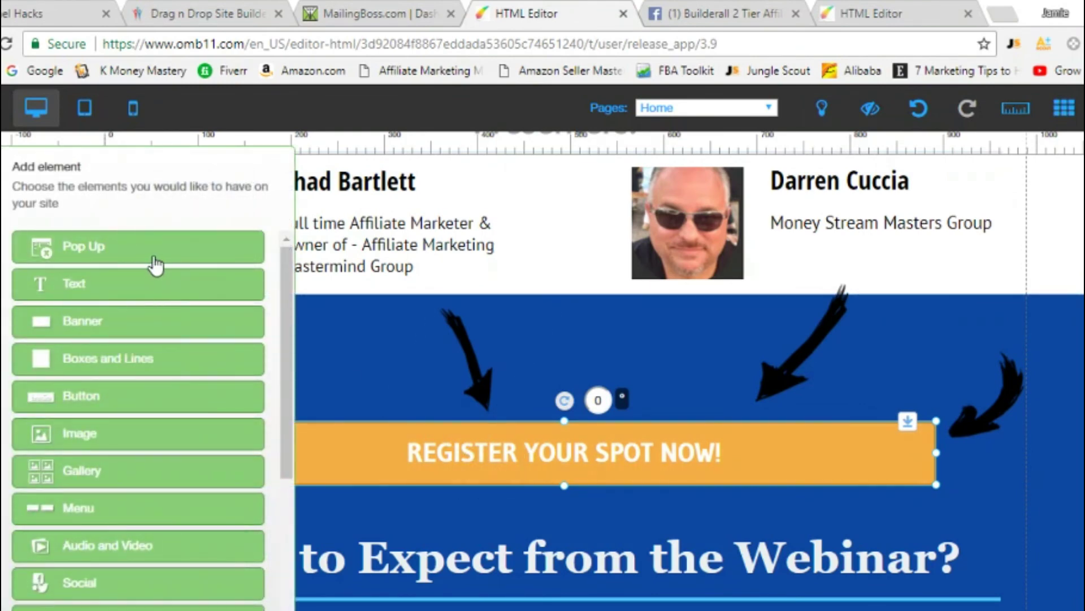
pyautogui.click(155, 262)
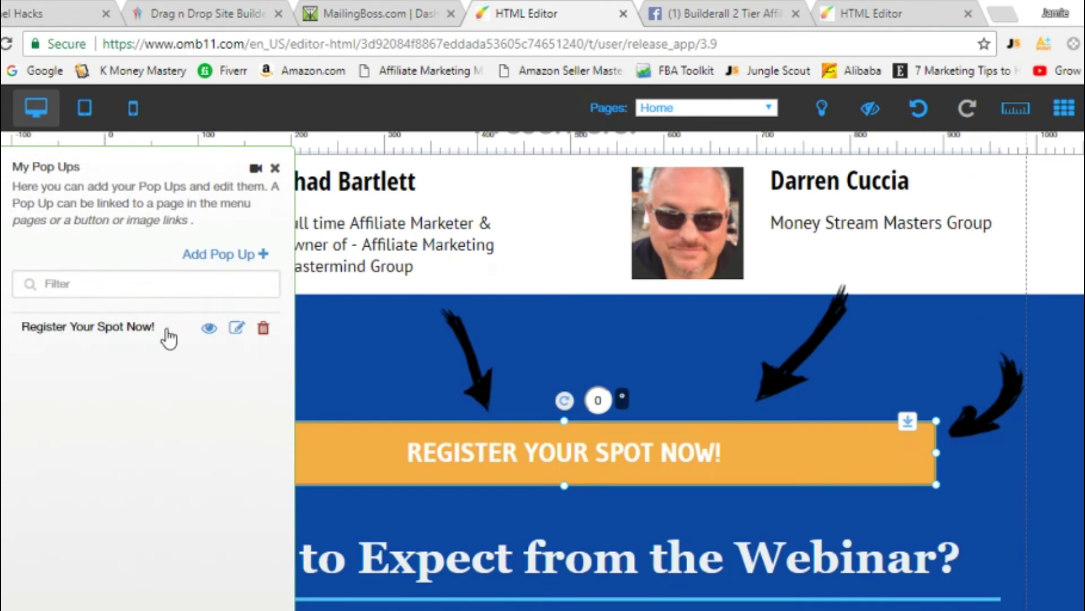
pyautogui.click(208, 328)
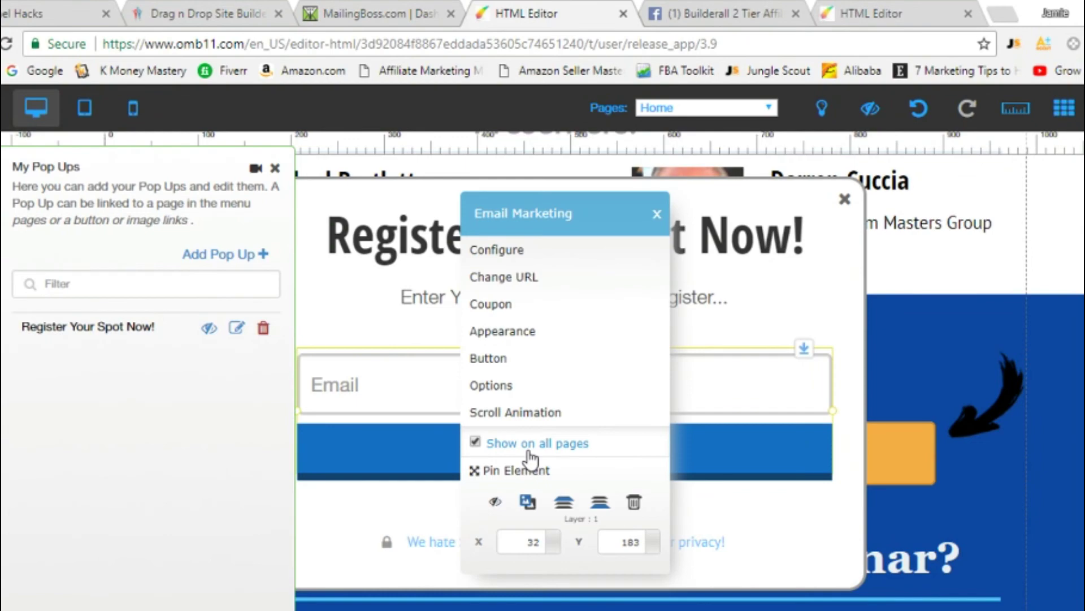
pyautogui.click(537, 252)
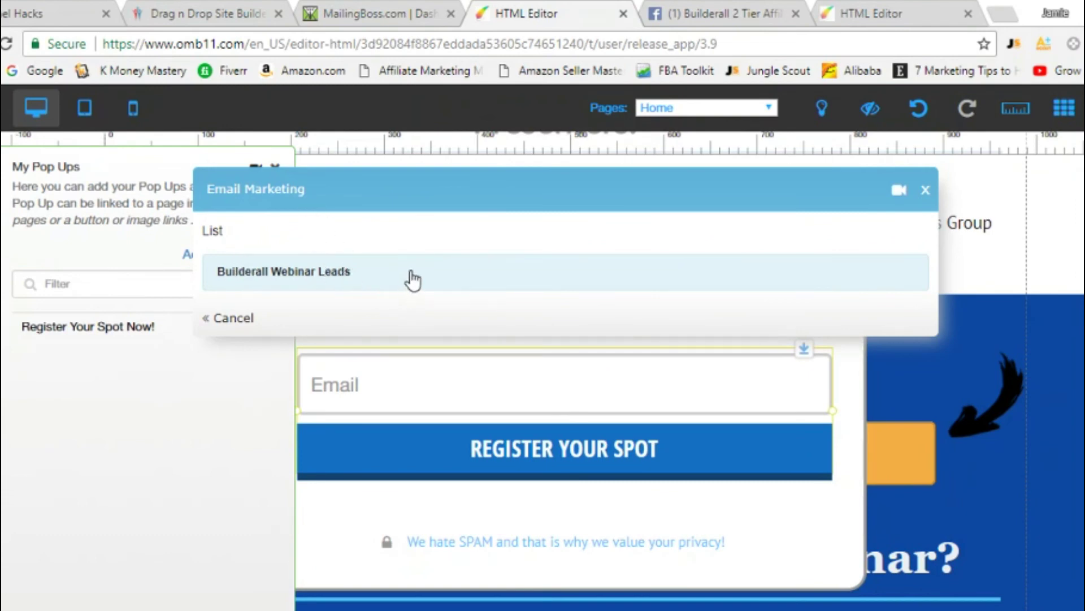
pyautogui.click(925, 190)
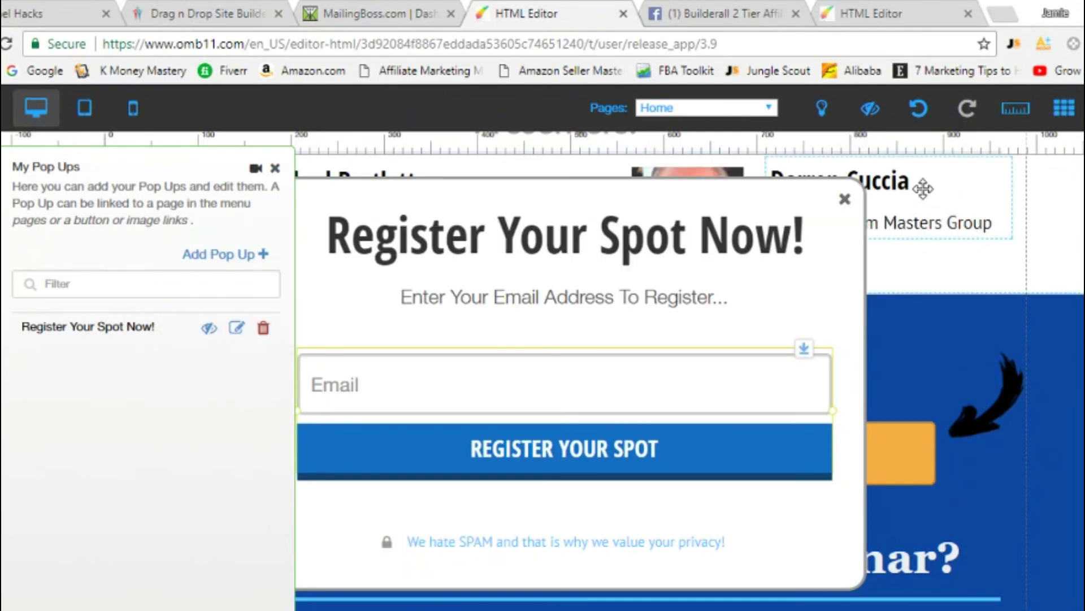
pyautogui.click(516, 455)
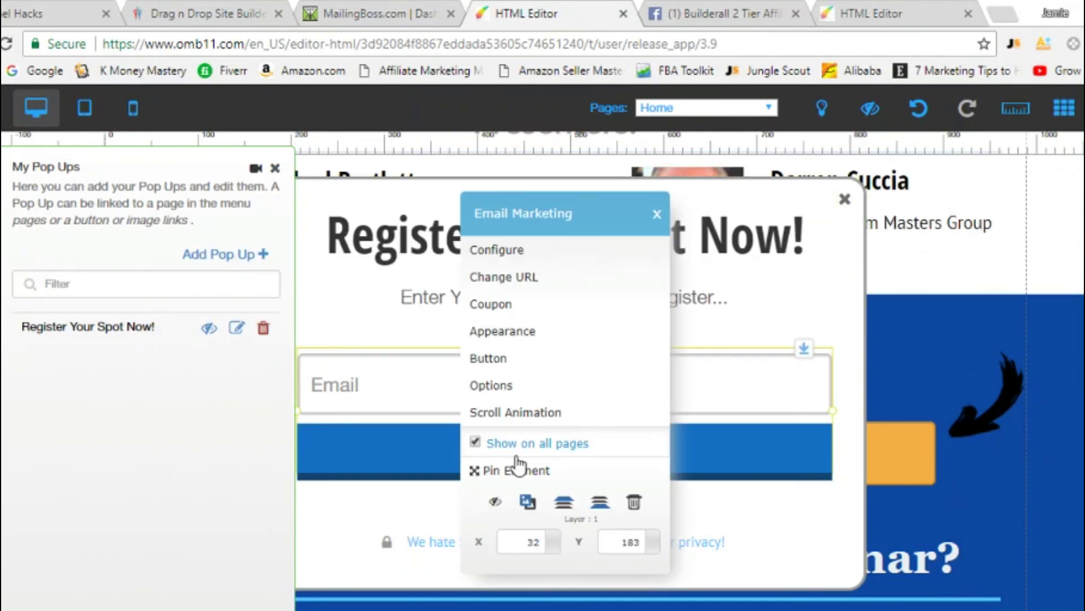
pyautogui.click(527, 280)
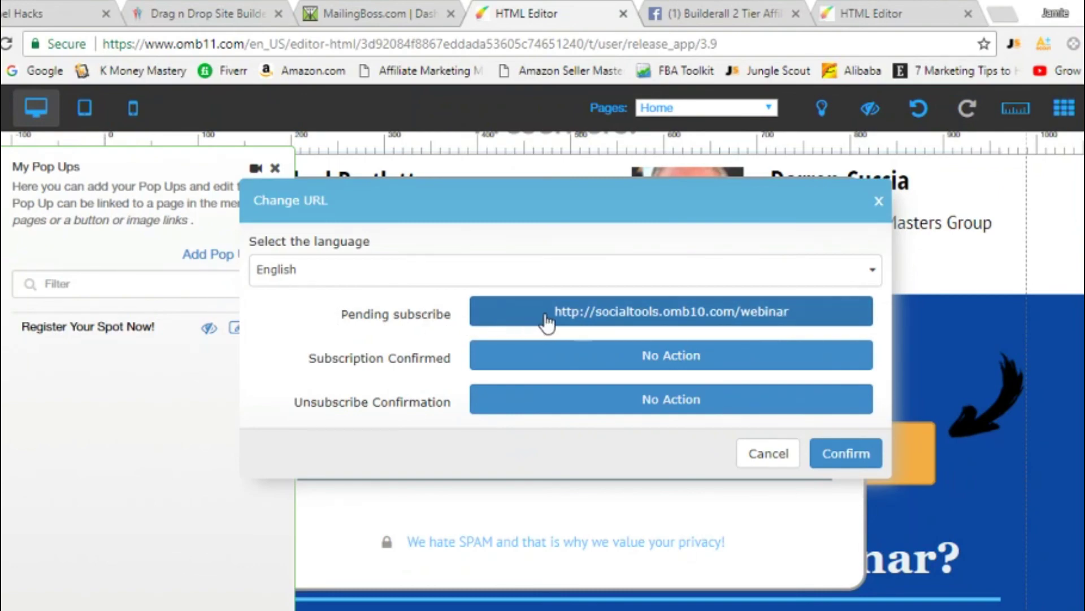
pyautogui.click(847, 453)
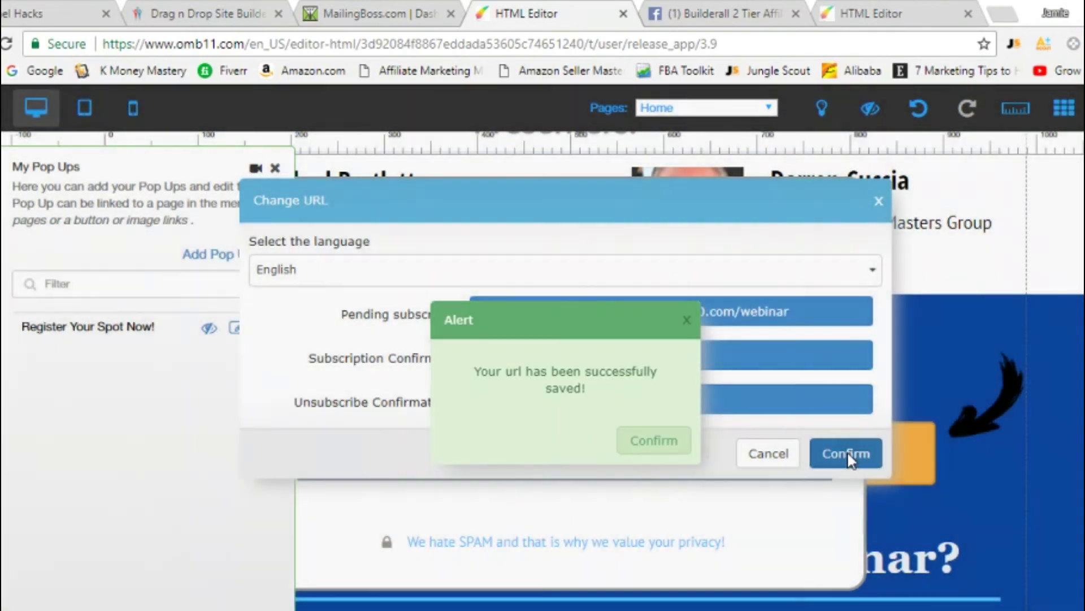
pyautogui.click(654, 443)
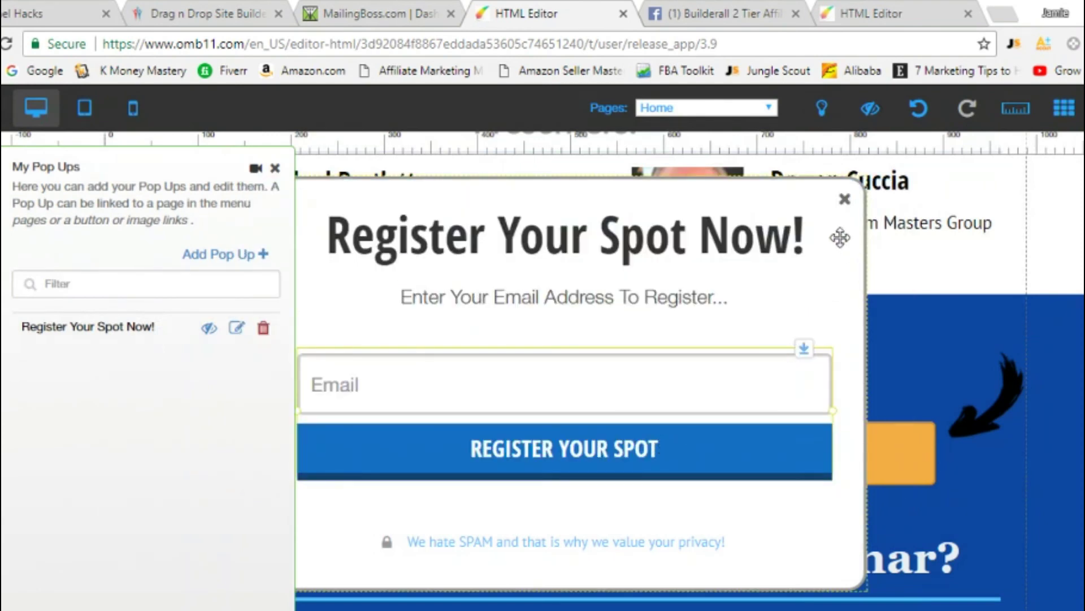
pyautogui.click(844, 199)
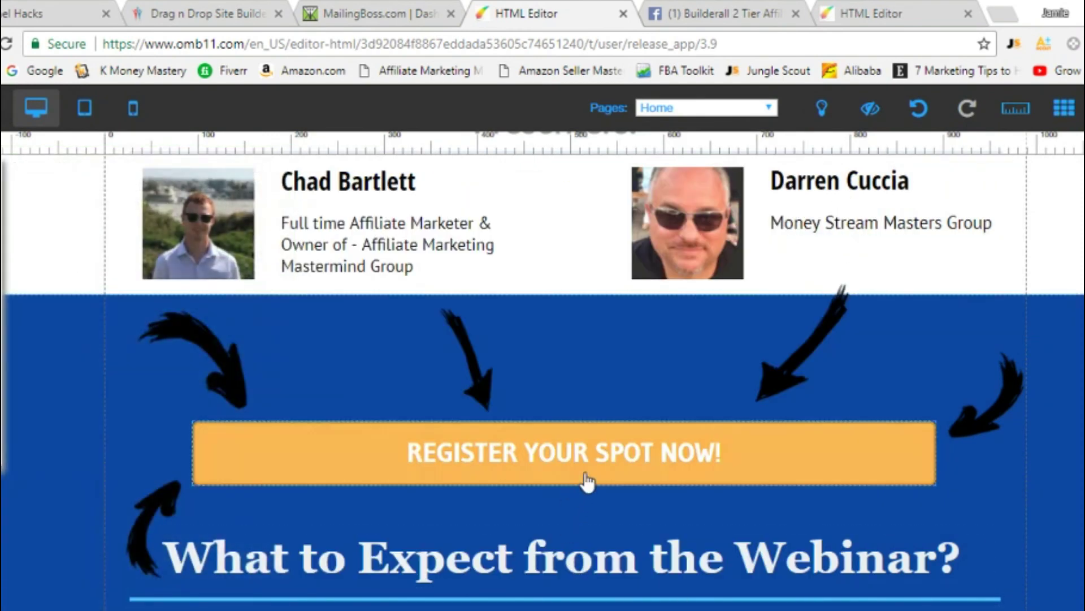
pyautogui.click(587, 482)
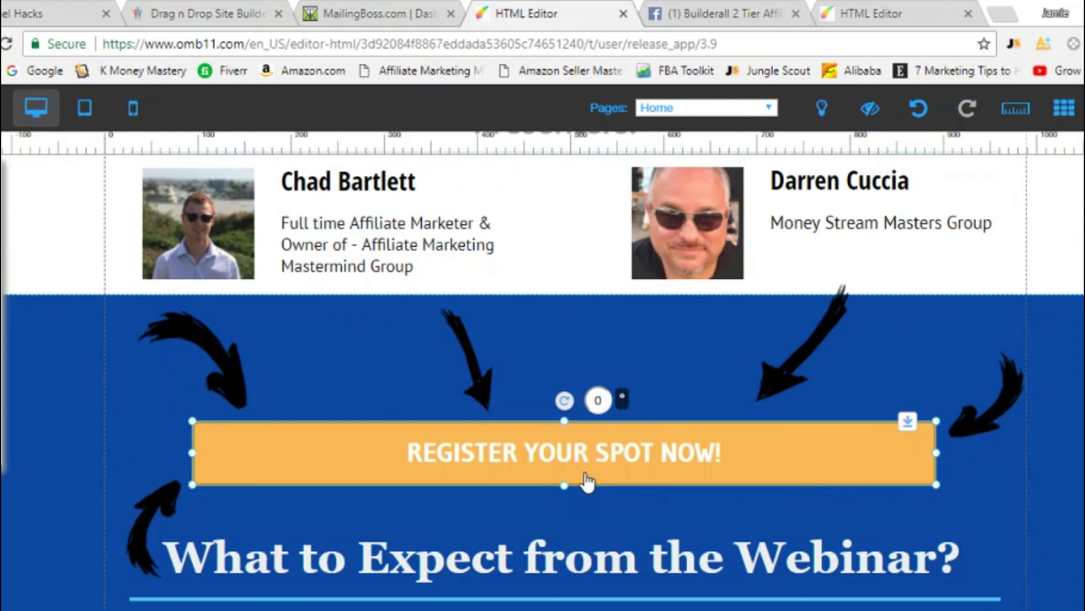
pyautogui.click(886, 15)
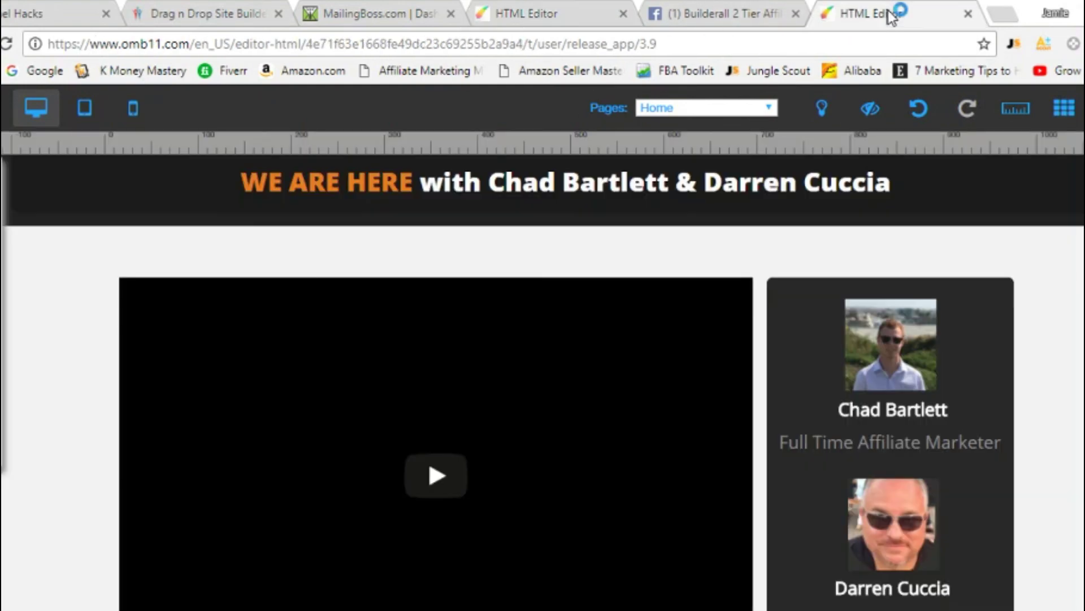
pyautogui.scroll(-7, 446, 523)
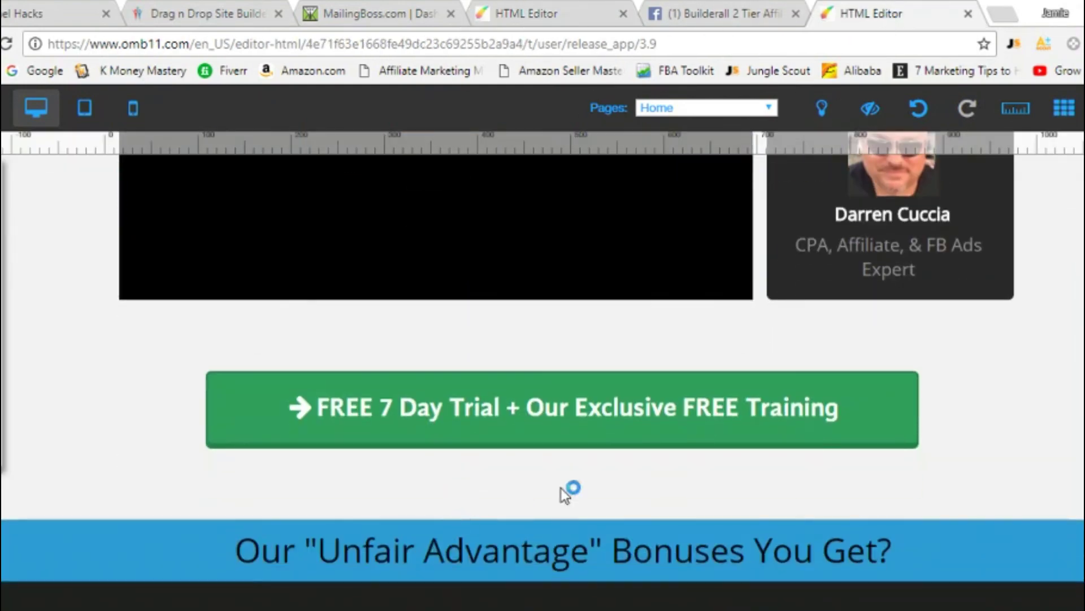
pyautogui.click(569, 405)
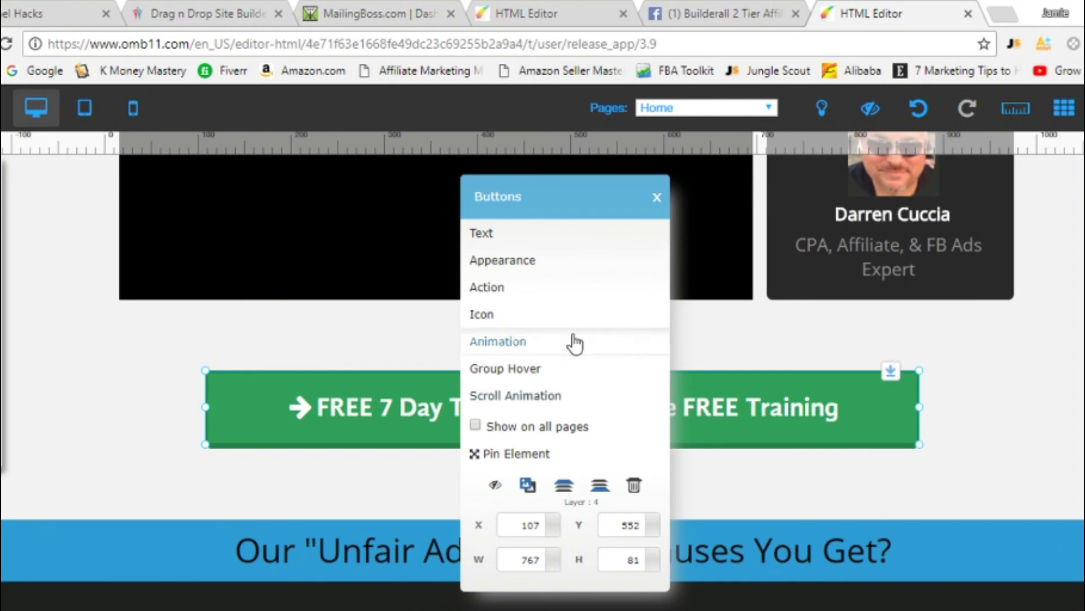
pyautogui.click(557, 289)
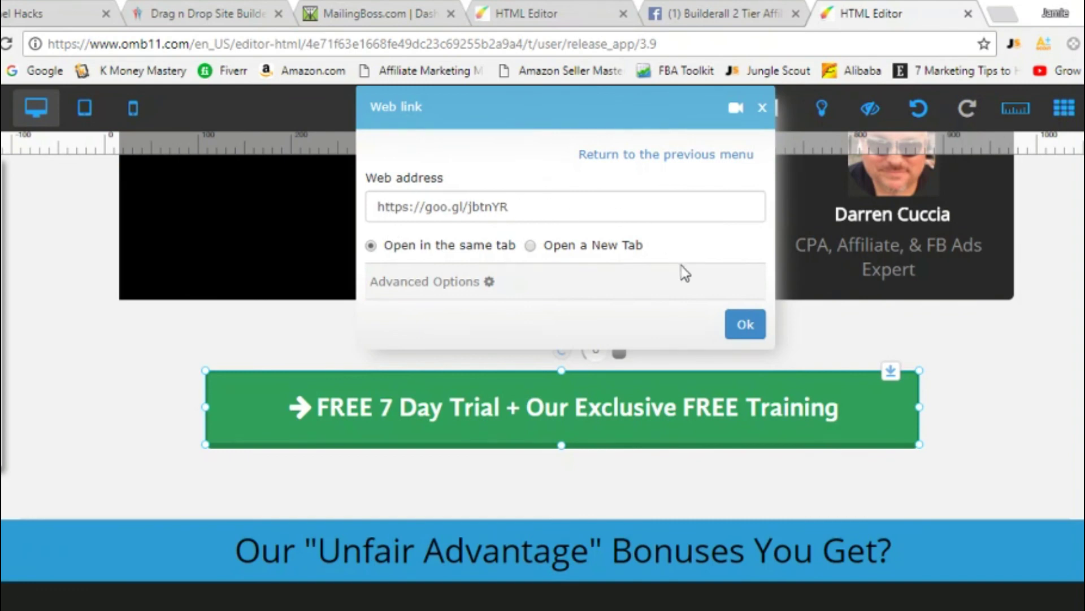
pyautogui.click(739, 326)
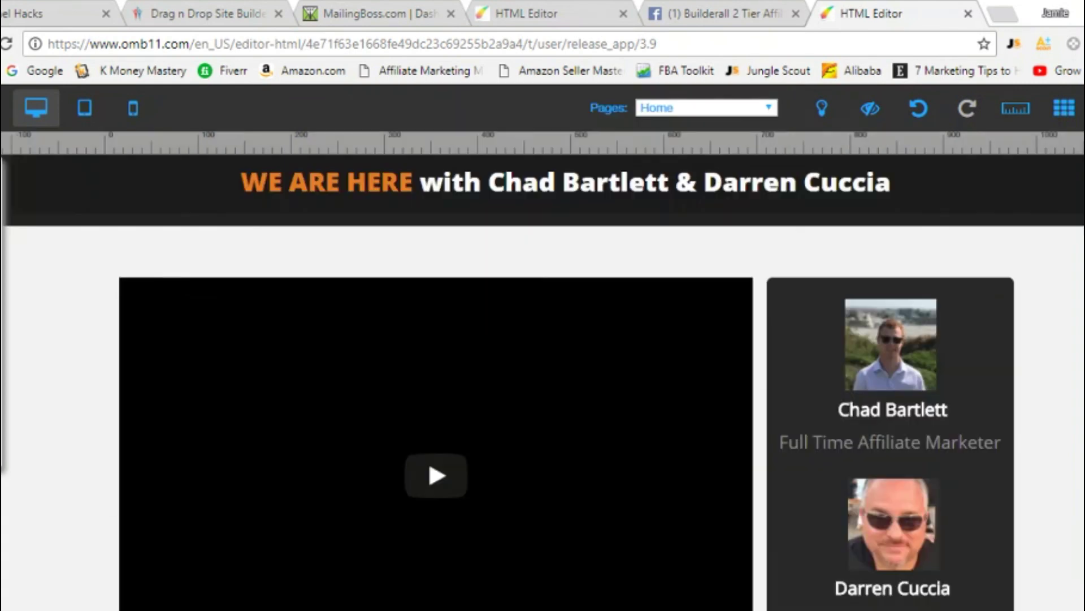
# Review the webinar page from the trial button through the bonuses and tools list, and return to its header.
pyautogui.scroll(-15, 543, 371)
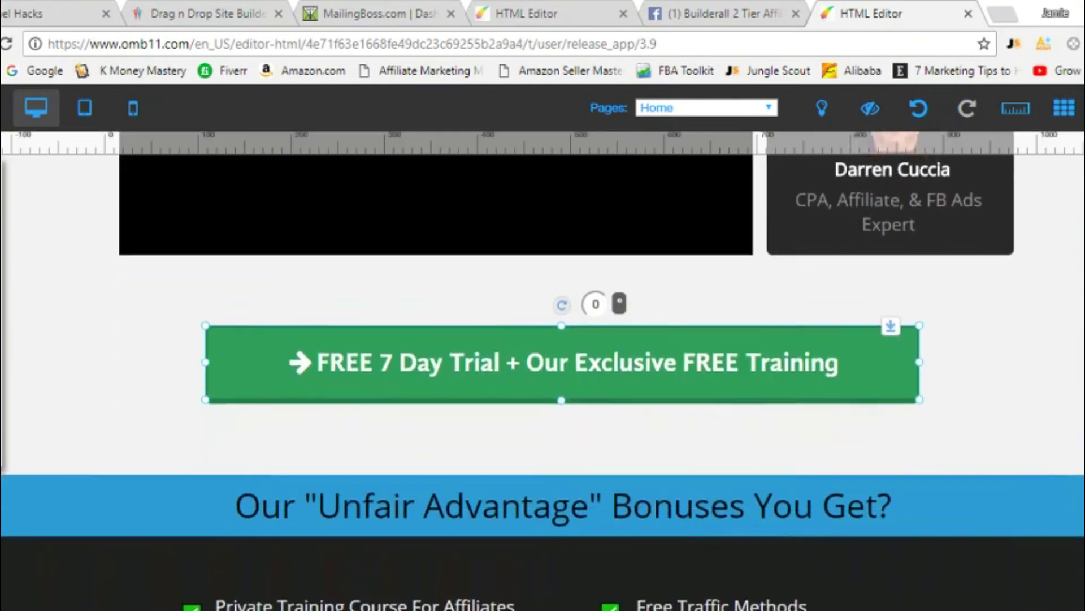
pyautogui.scroll(-15, 543, 370)
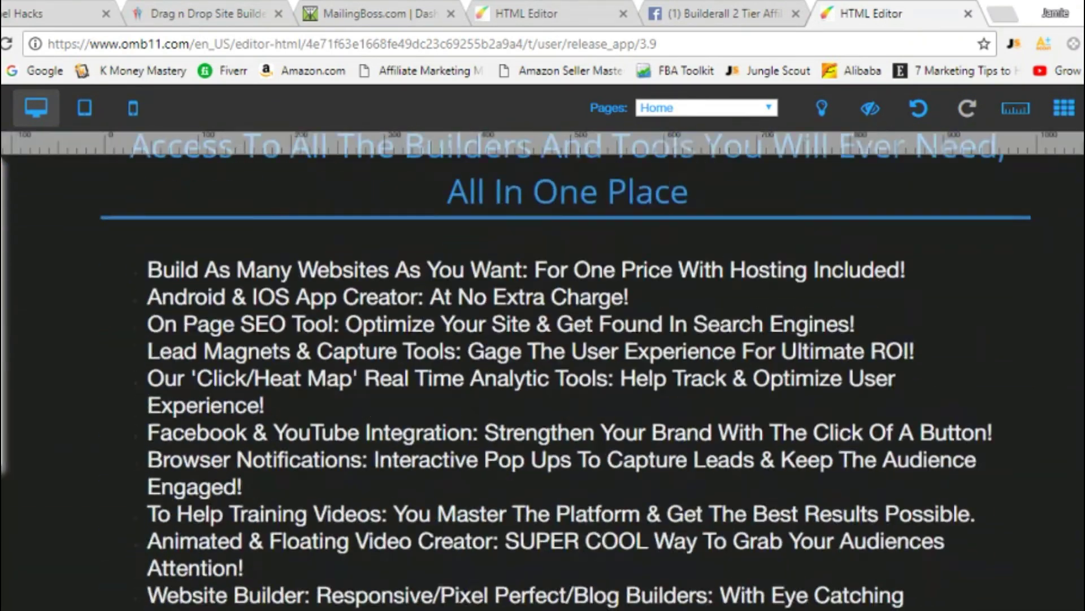
pyautogui.scroll(20, 543, 370)
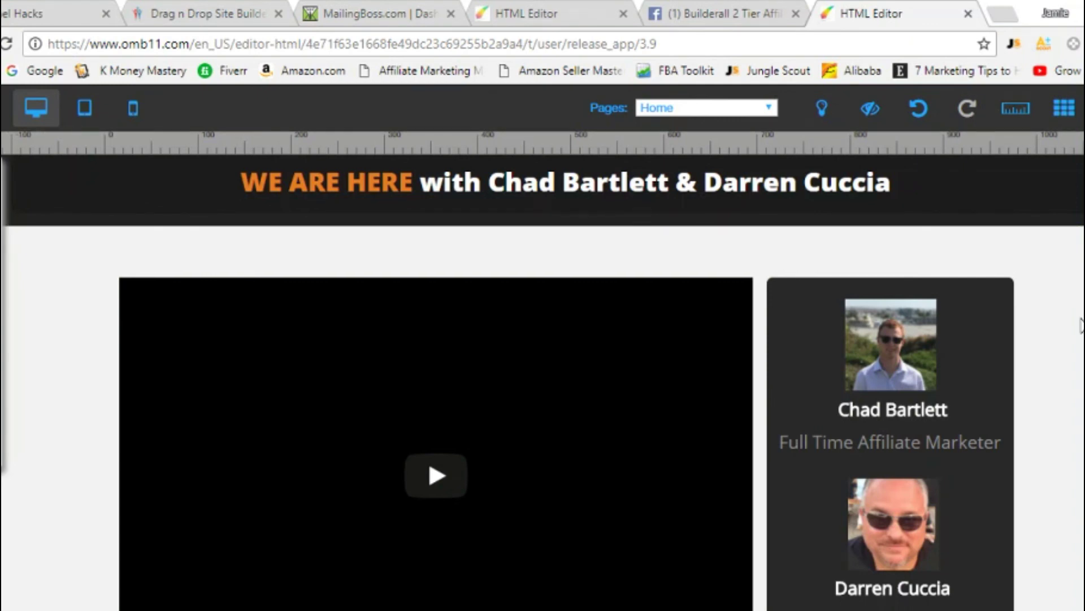
# Review the whole webinar page from the header video through the testimonials, tools list and three affiliate steps to the footer.
pyautogui.scroll(-15, 1081, 325)
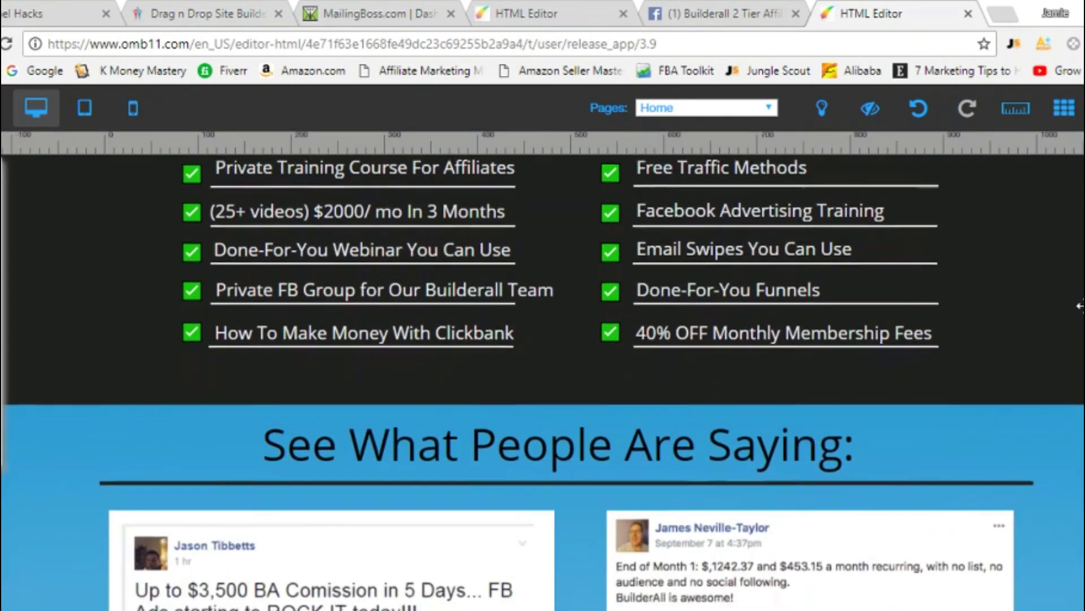
pyautogui.scroll(-10, 1080, 305)
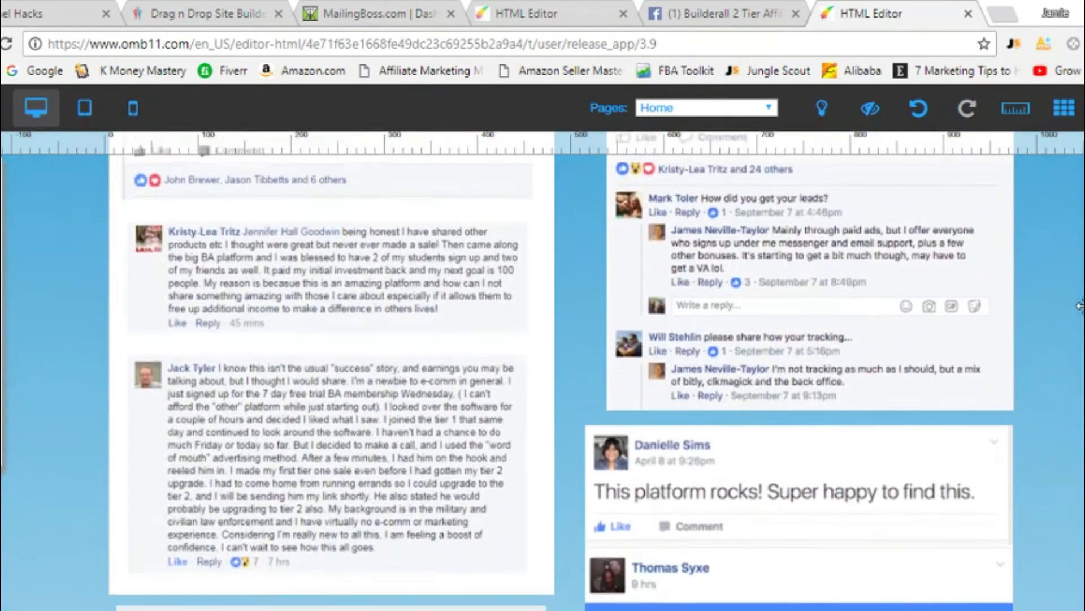
pyautogui.scroll(-10, 1080, 305)
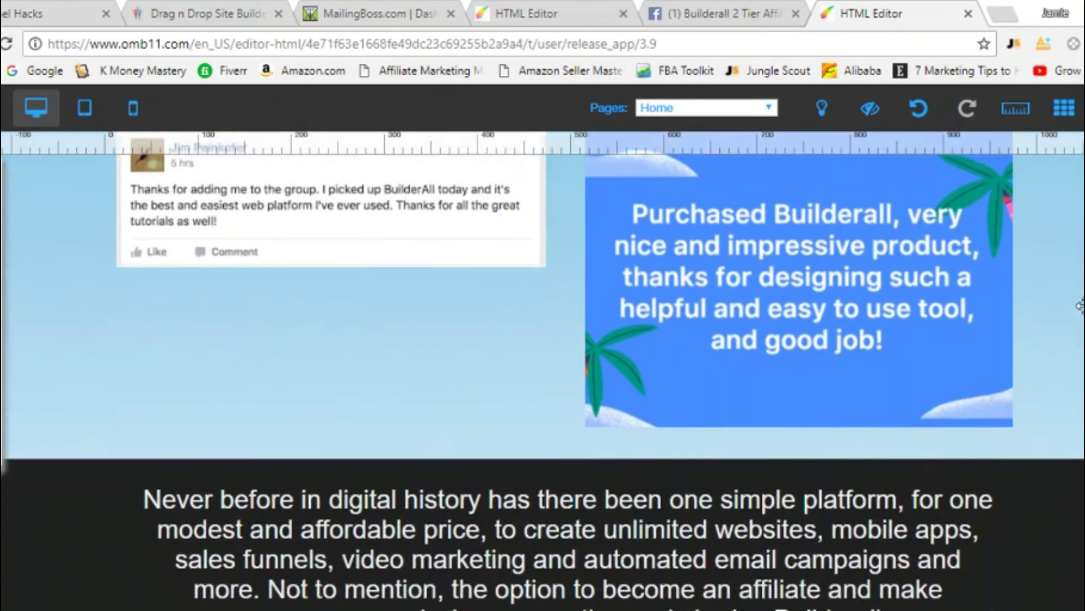
pyautogui.scroll(-10, 1080, 306)
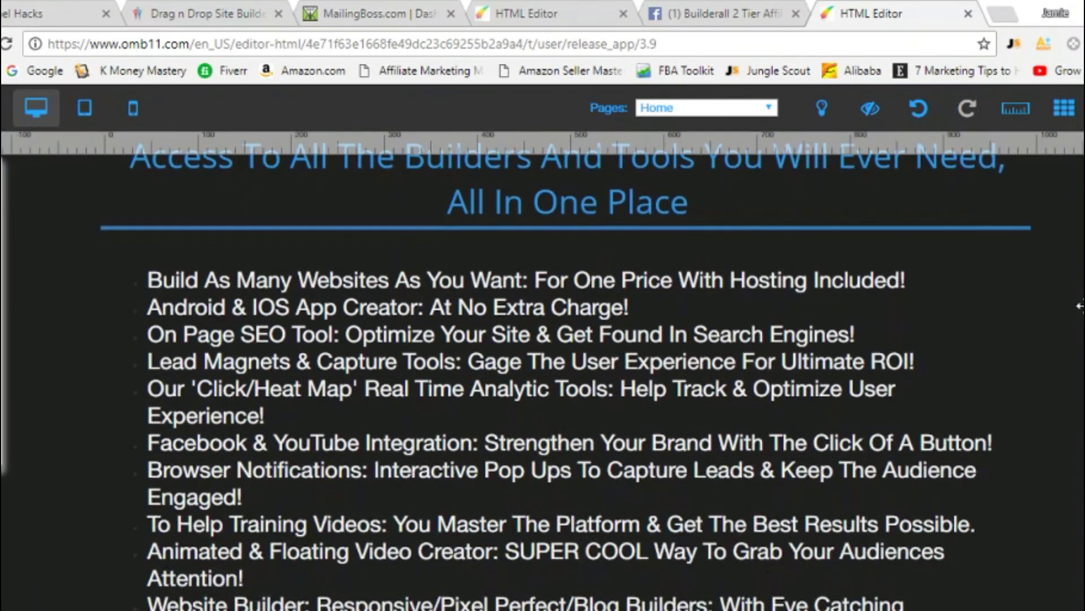
pyautogui.scroll(-10, 1080, 306)
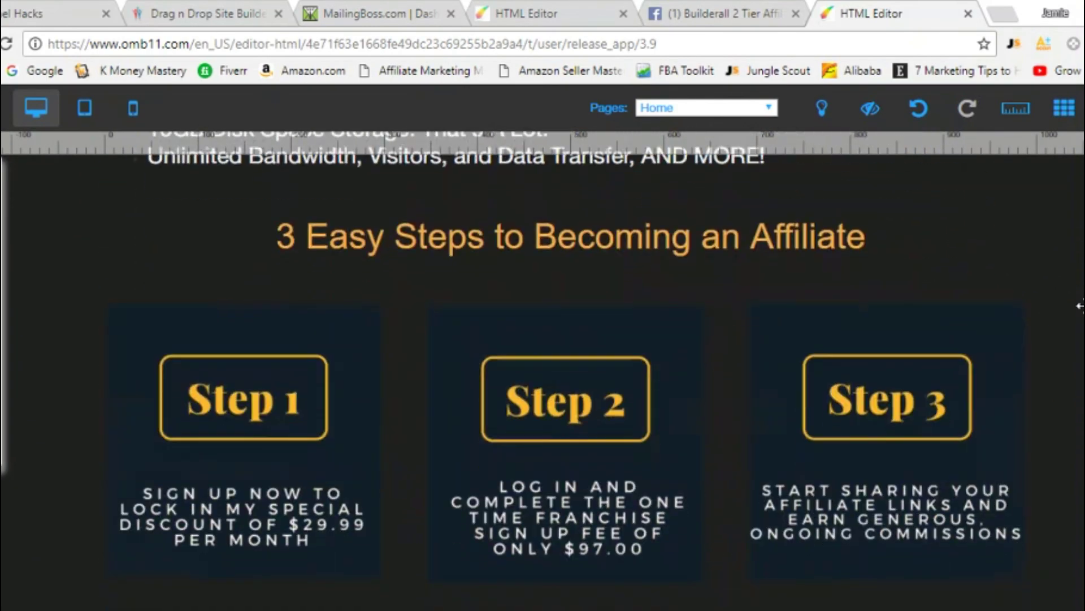
pyautogui.scroll(-10, 1079, 305)
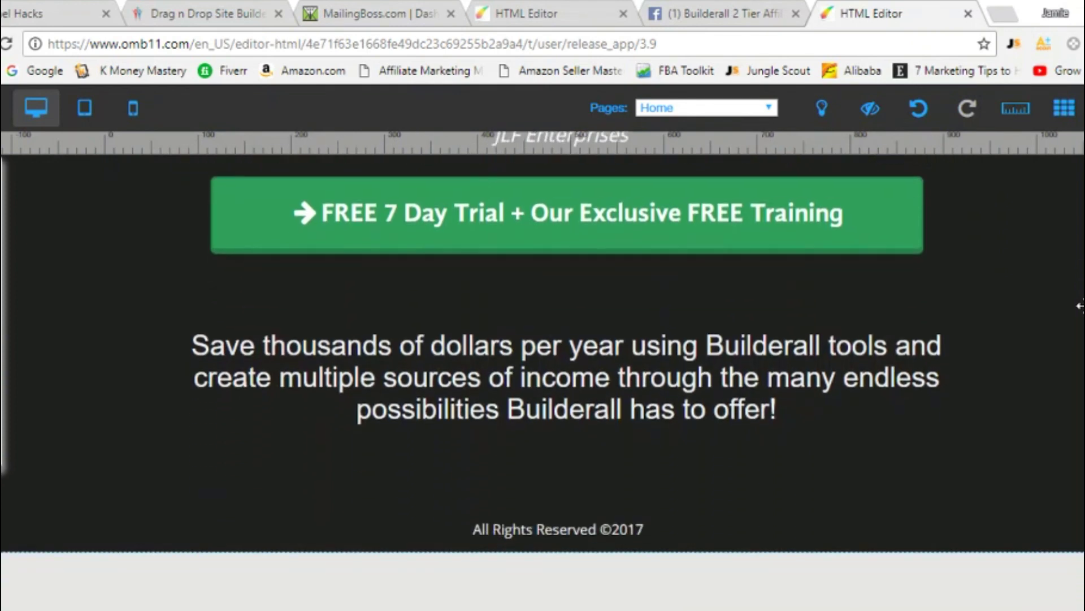